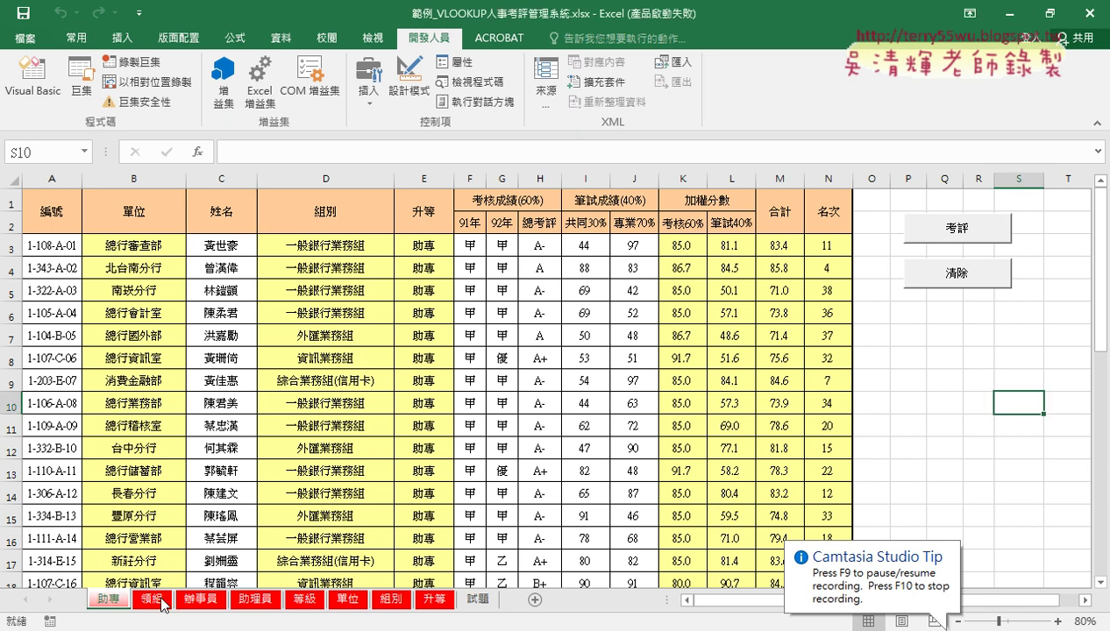
Browse the 辦事員, 助理員 and 領組 rank sheets, then return to the 助專 sheet.
click(203, 604)
click(253, 603)
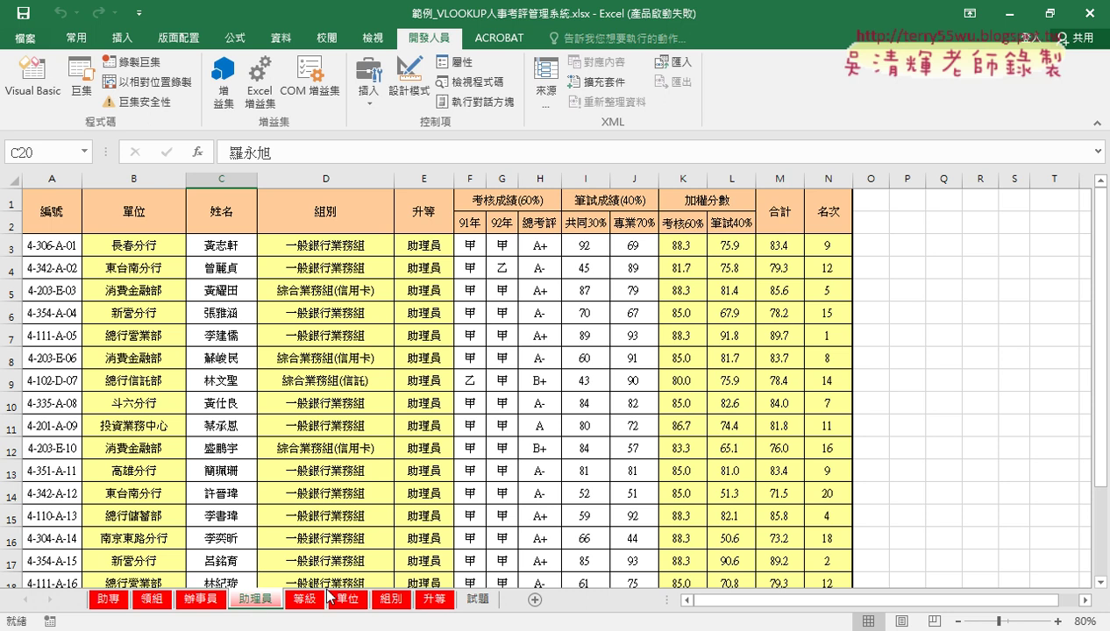
click(107, 602)
click(152, 601)
click(195, 602)
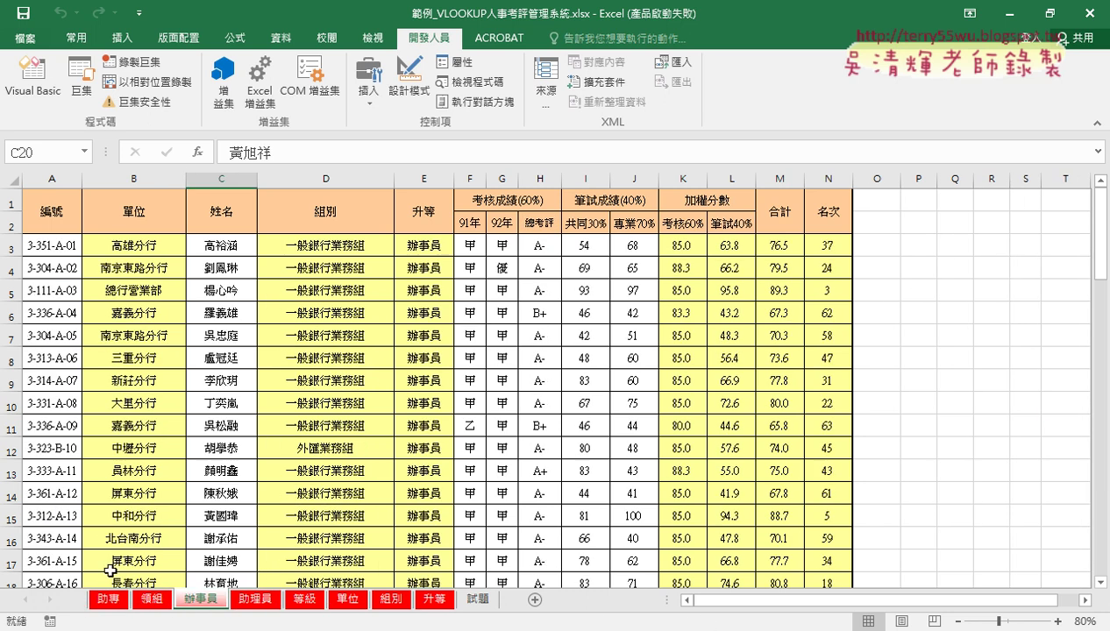
click(107, 602)
Inspect B3's unit lookup and mark code 1-108-A-01, unit 總行審查部, group and rank 助專 in row 3.
click(156, 247)
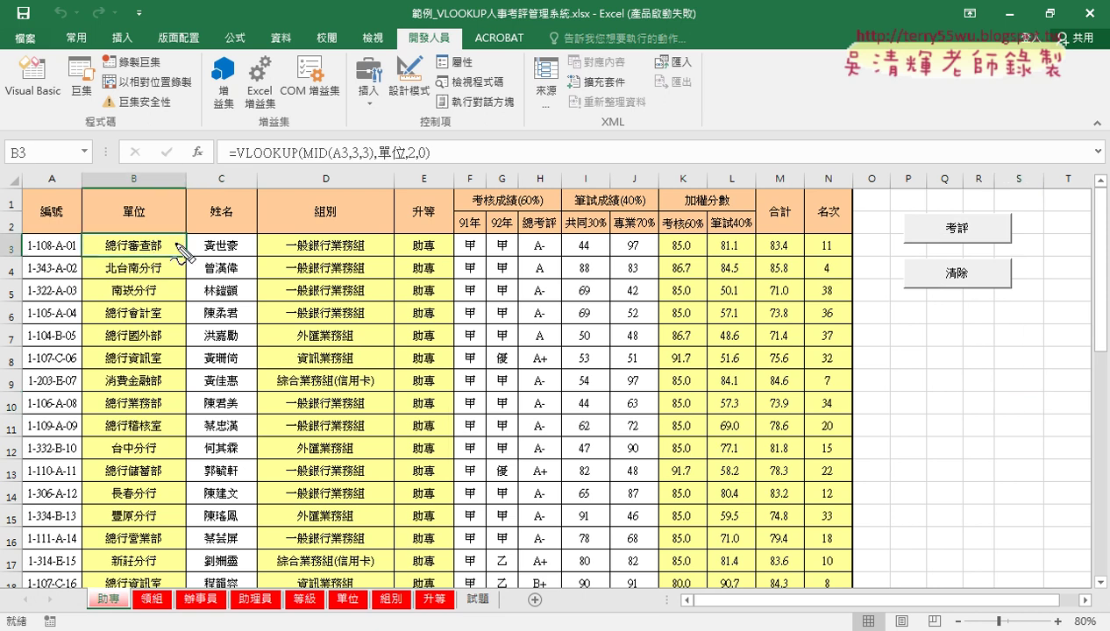
drag(172, 249, 185, 259)
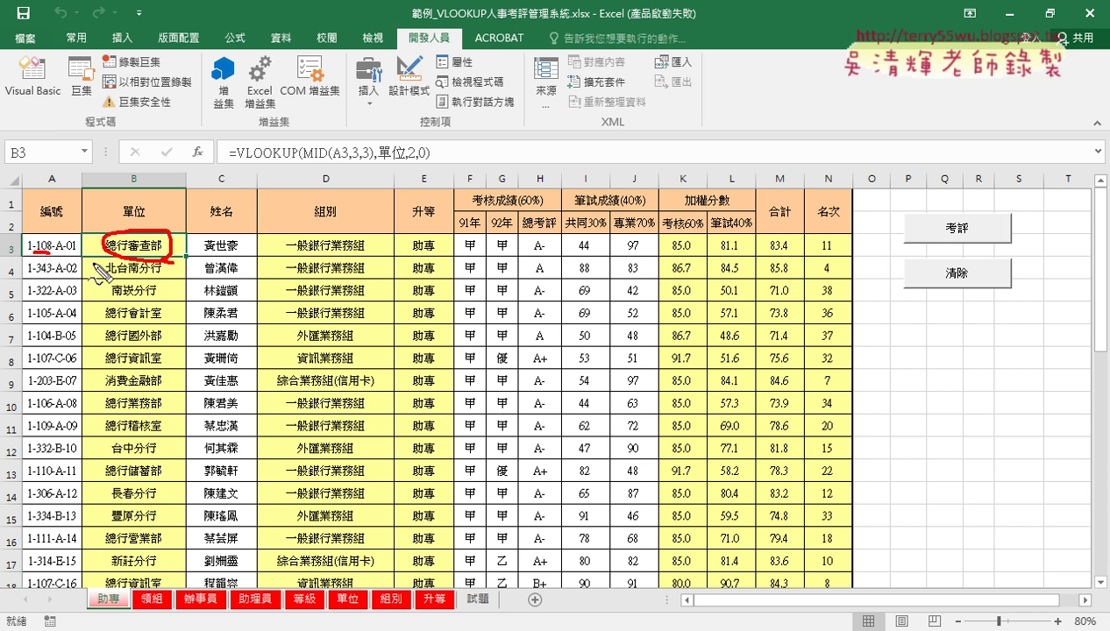
drag(32, 251, 58, 221)
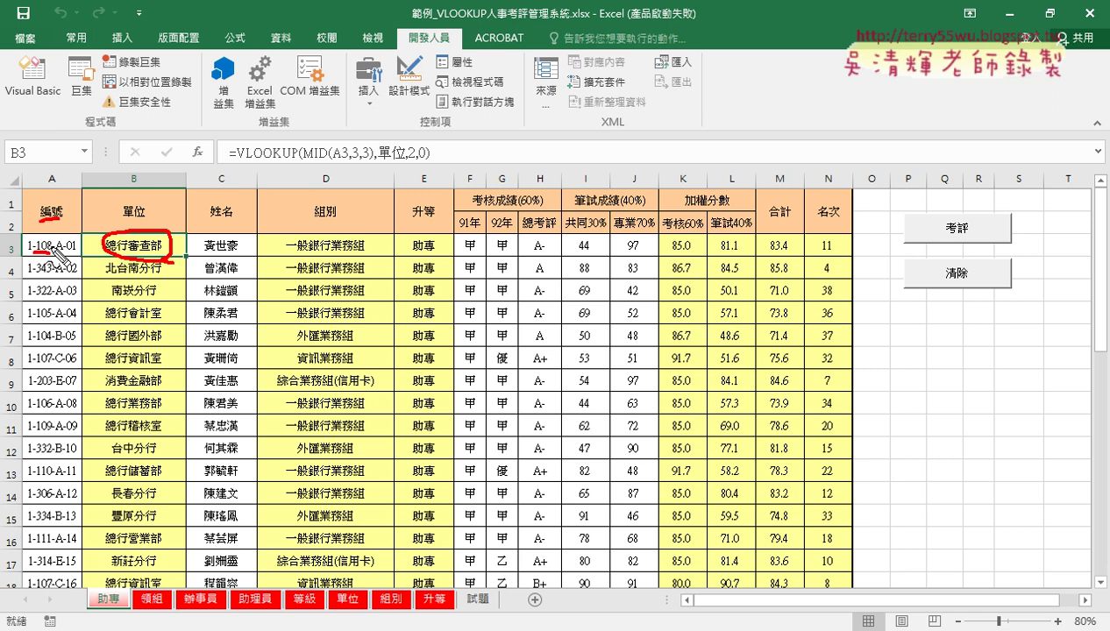
drag(33, 252, 58, 252)
mouse_move(349, 257)
mouse_down()
mouse_move(316, 259)
mouse_move(355, 253)
mouse_up()
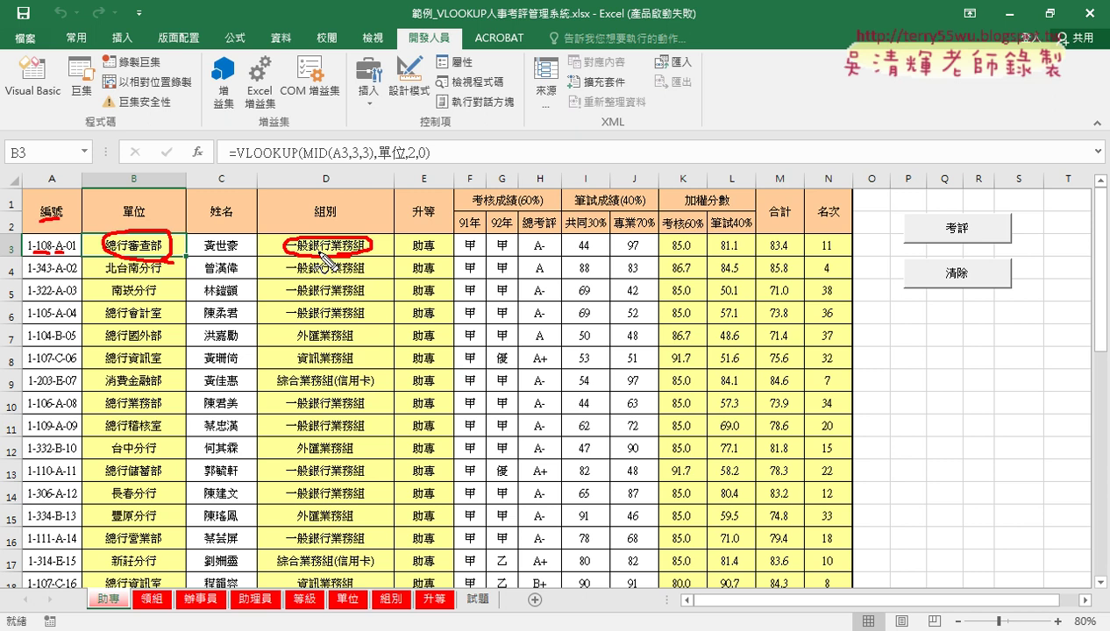
drag(413, 250, 439, 251)
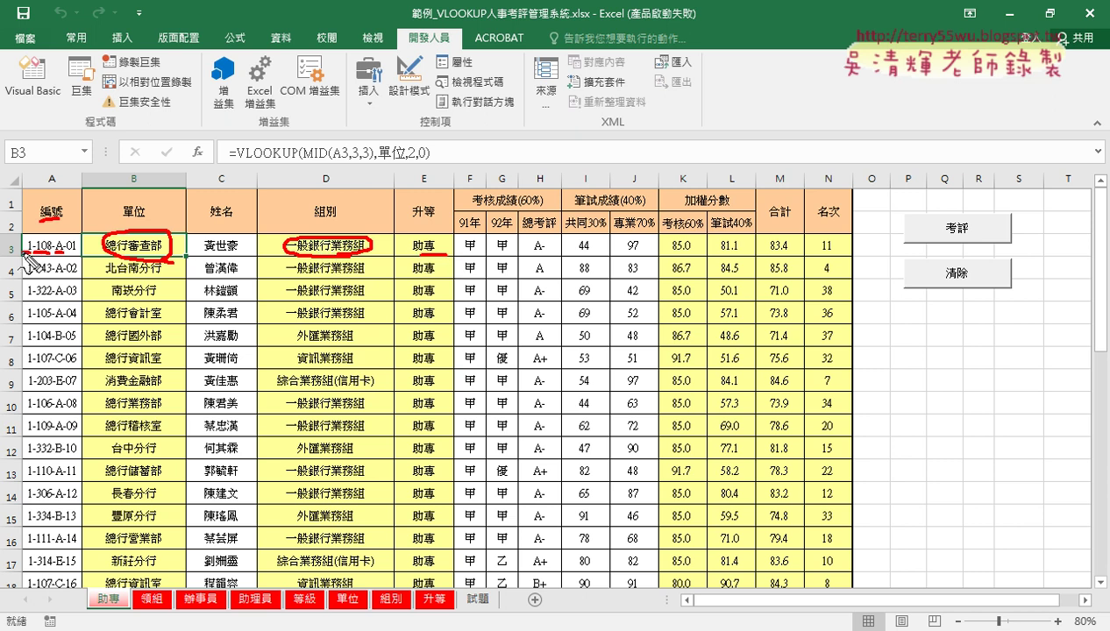
drag(22, 254, 63, 254)
key(Escape)
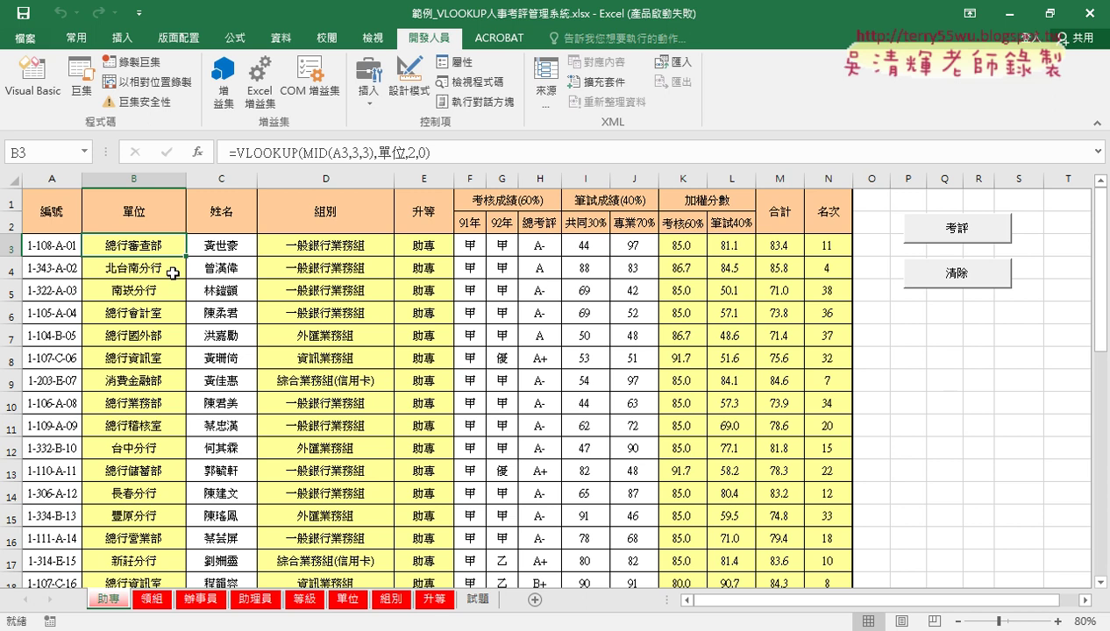
Review the 單位, 等級, 組別 and 升等 code tables, selecting the unit code column A.
click(347, 601)
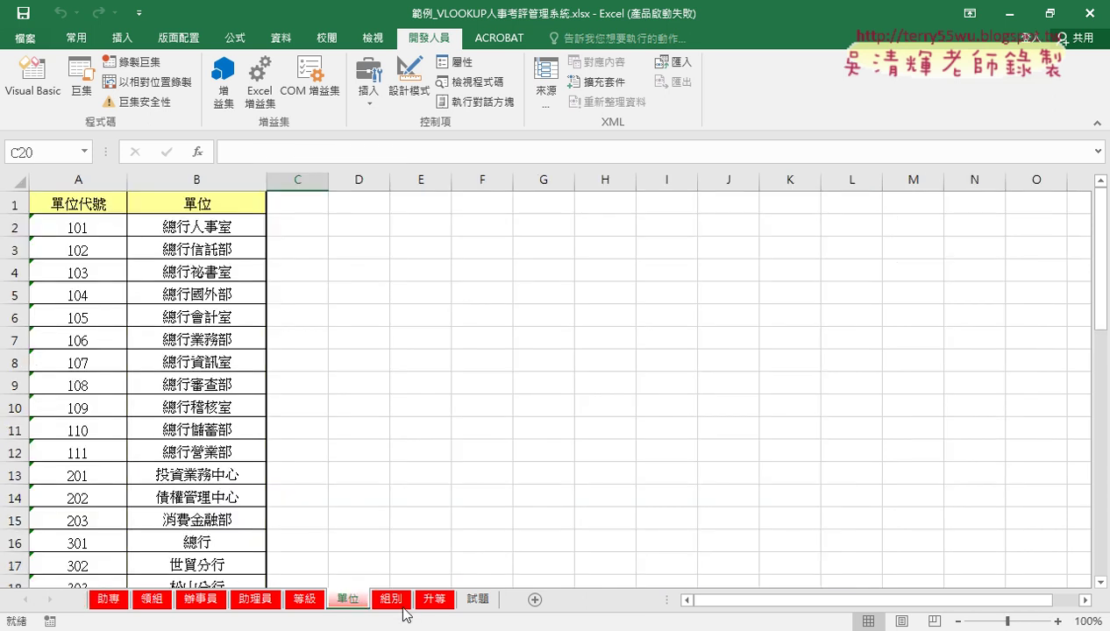
click(307, 605)
click(343, 601)
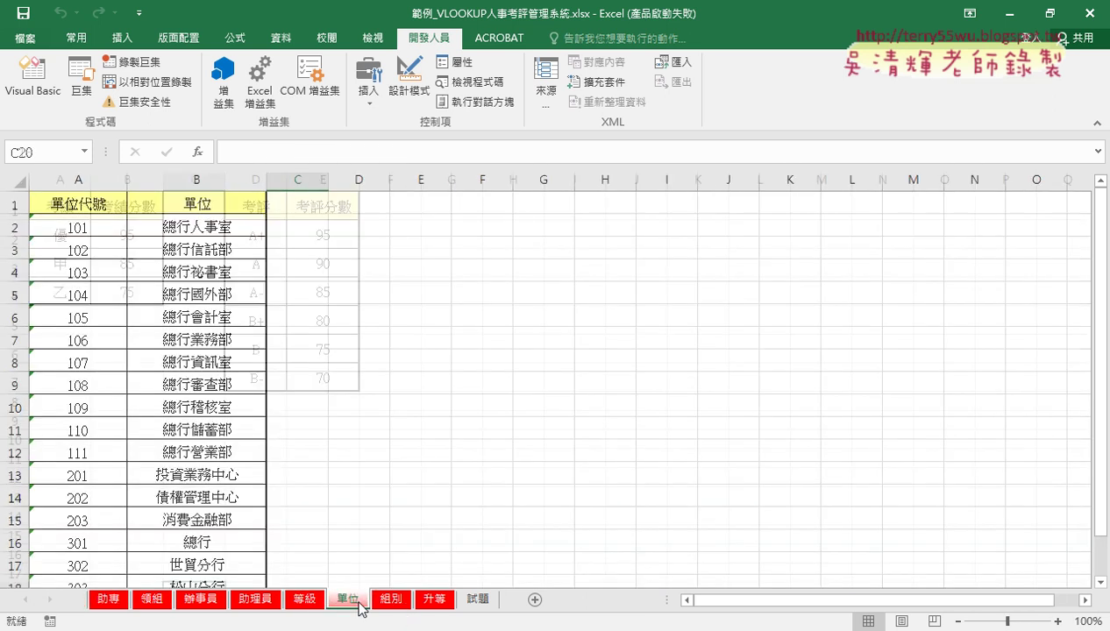
click(391, 601)
click(433, 605)
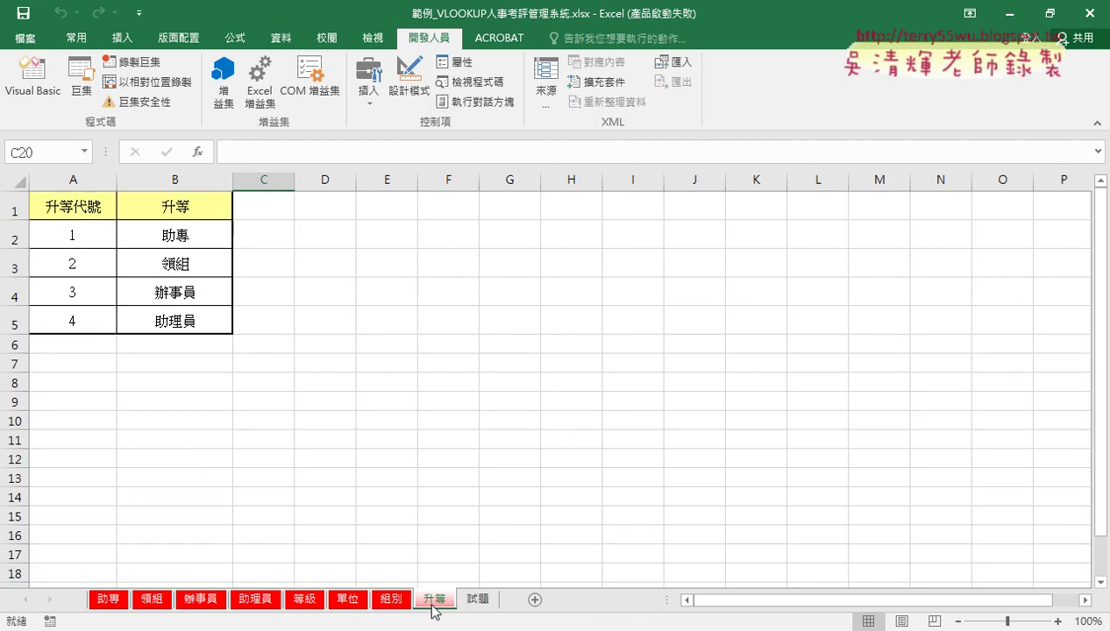
click(342, 601)
click(78, 180)
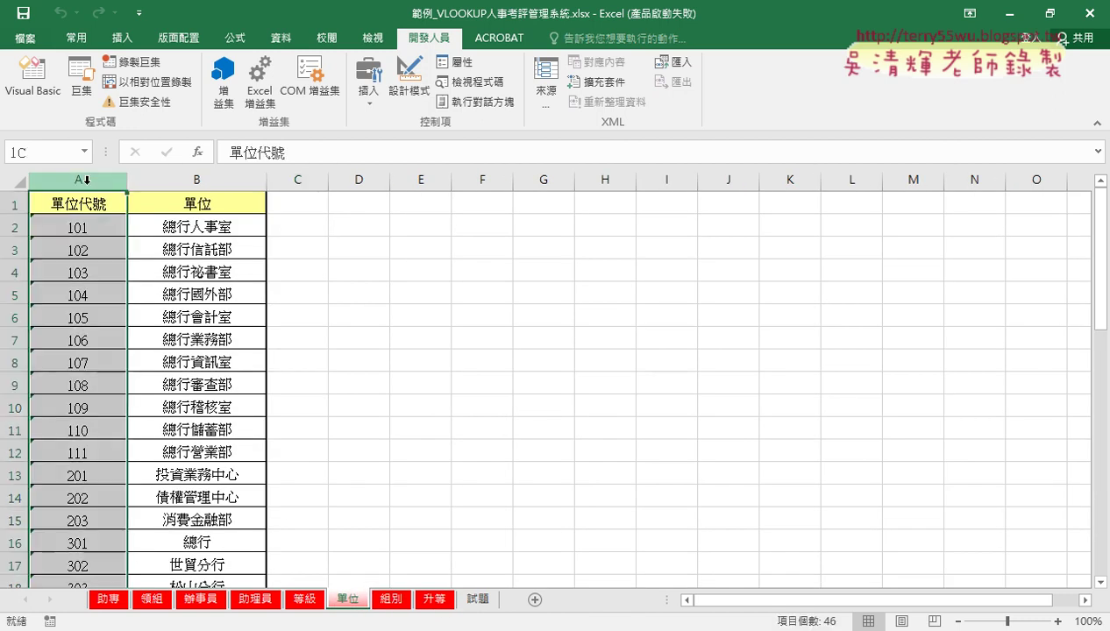
scroll(78, 369, down, 8)
scroll(78, 375, up, 8)
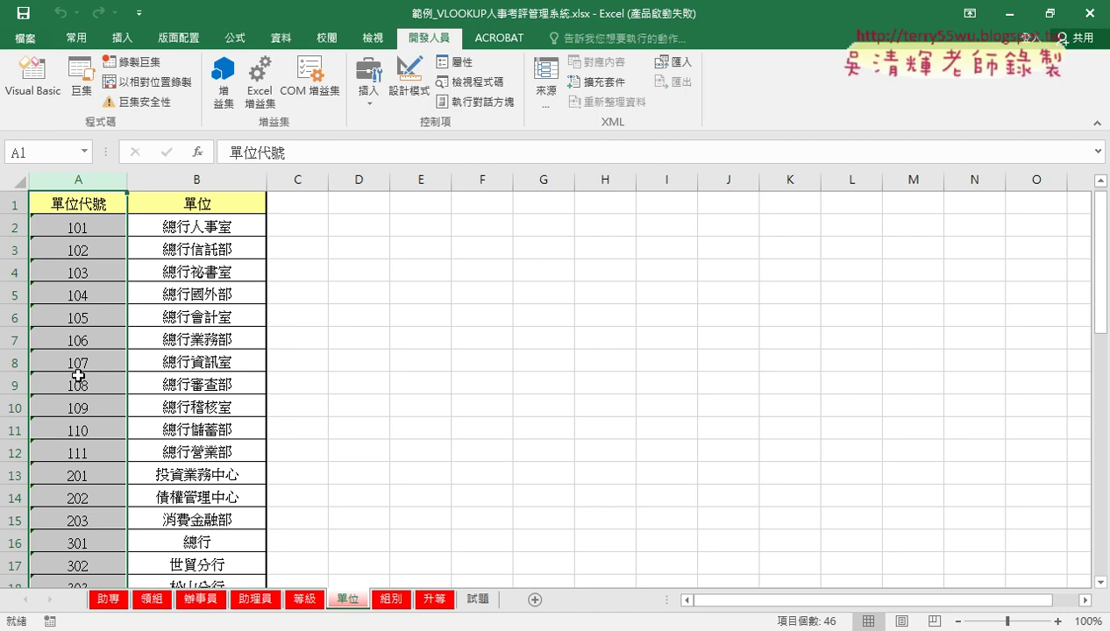
On the 助專 sheet, link unit digits 108 in A3 to the 單位 sheet and 總行審查部 in B3.
click(110, 600)
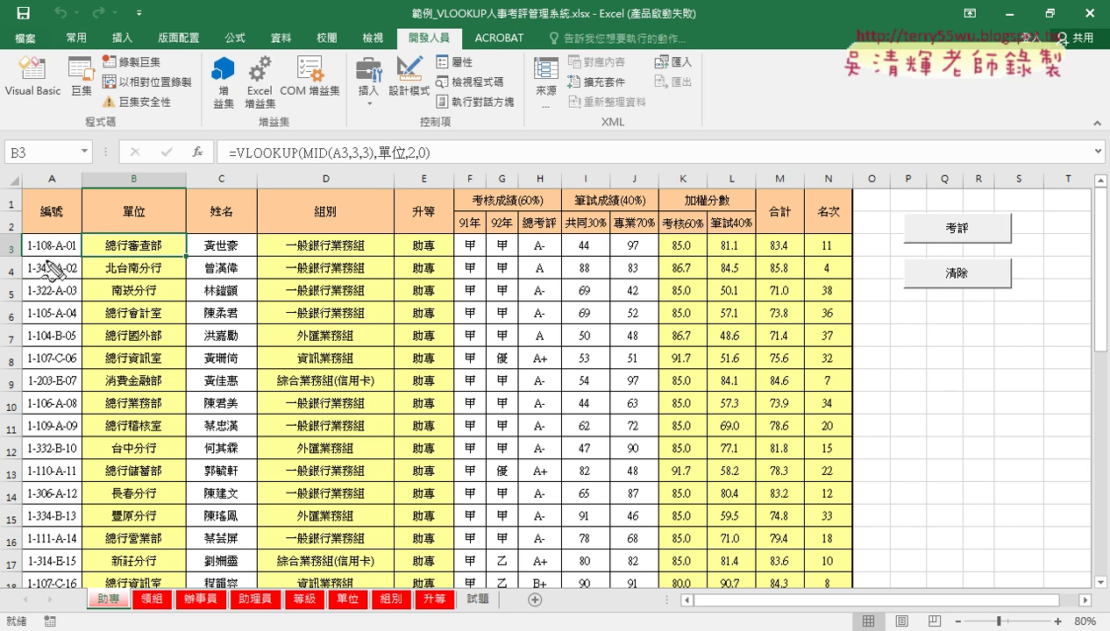
drag(39, 255, 54, 254)
drag(332, 574, 367, 575)
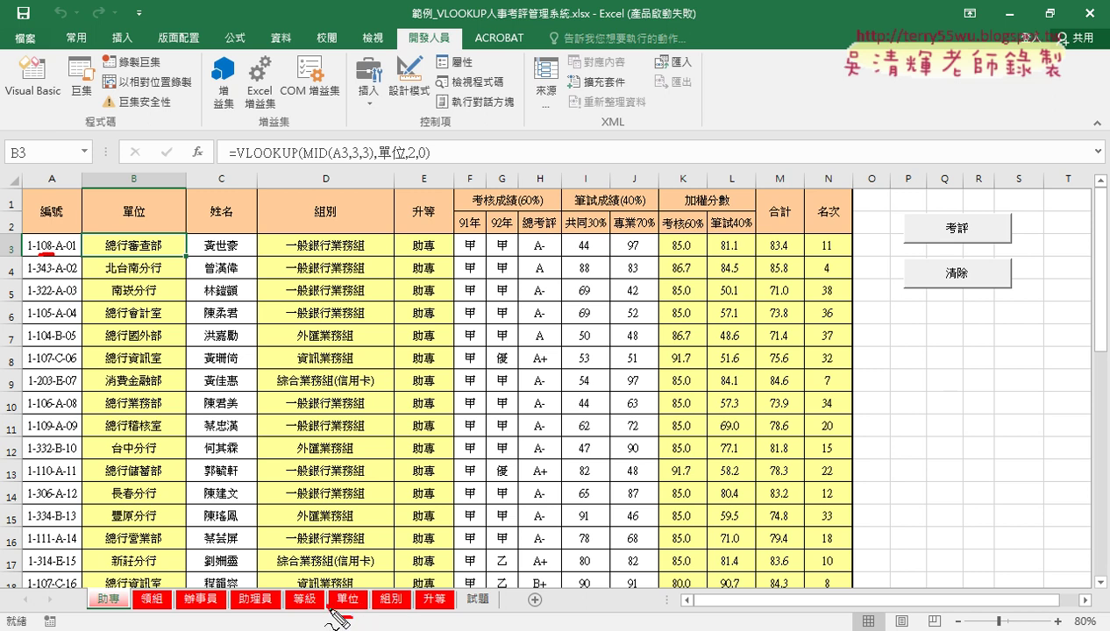
drag(92, 235, 96, 250)
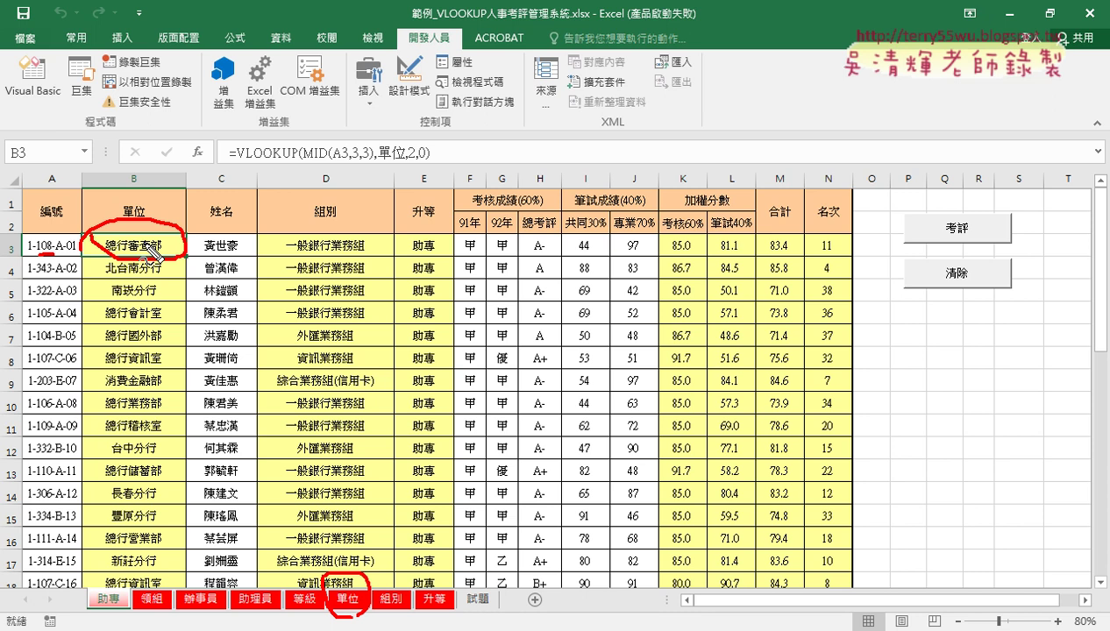
drag(40, 256, 54, 259)
Mark the VLOOKUP, MID(A3,3,3) and 單位 table parts of B3's formula.
click(326, 165)
drag(329, 165, 299, 165)
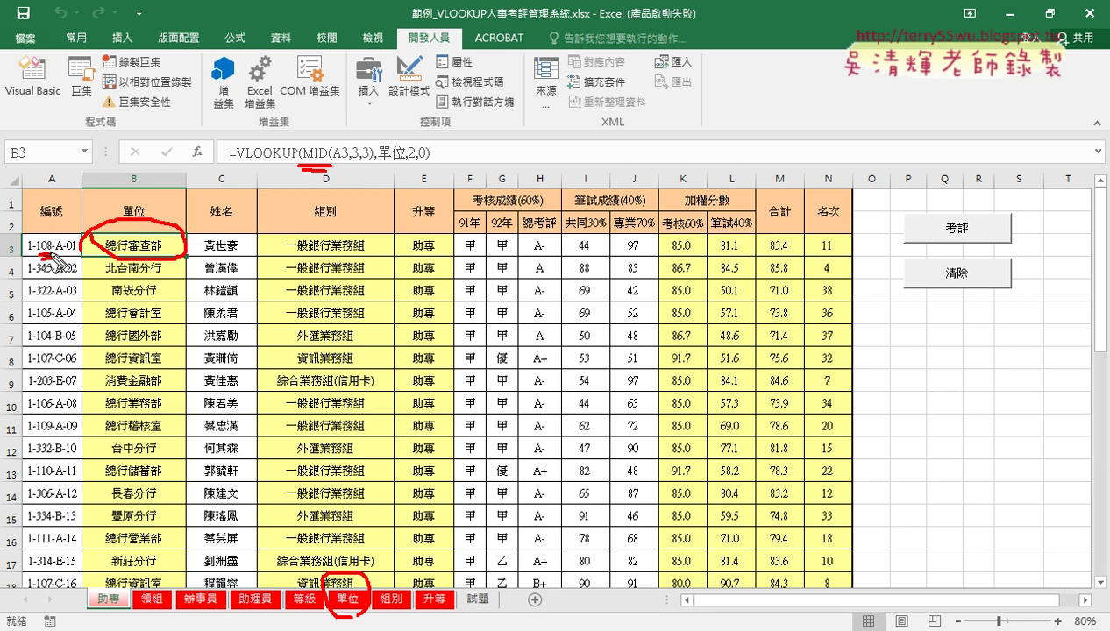
drag(335, 161, 350, 158)
drag(347, 162, 361, 159)
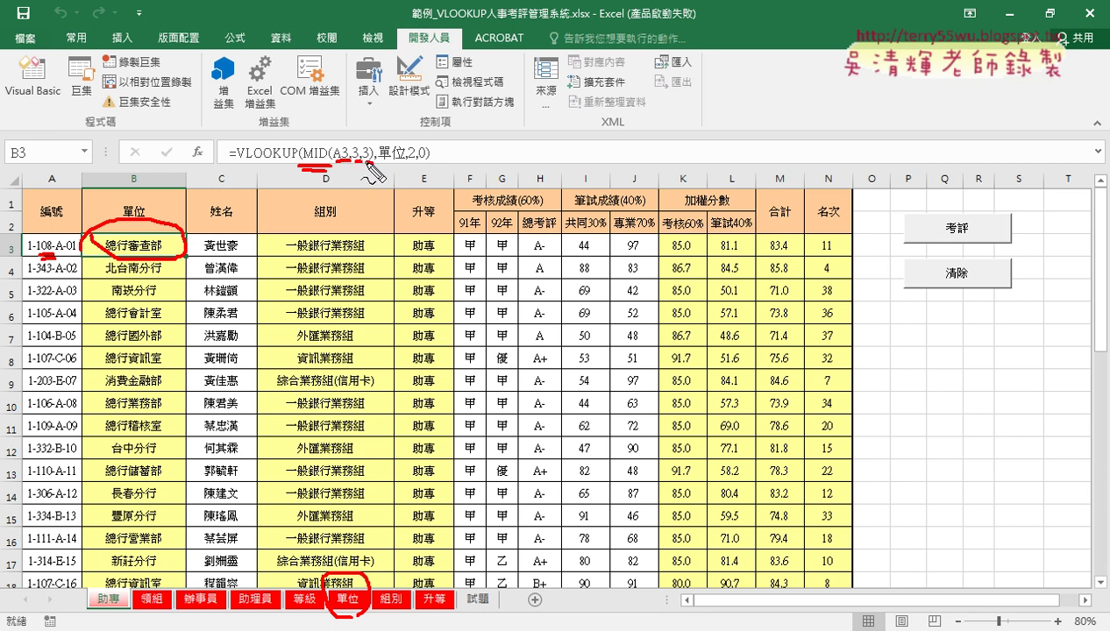
drag(405, 161, 377, 161)
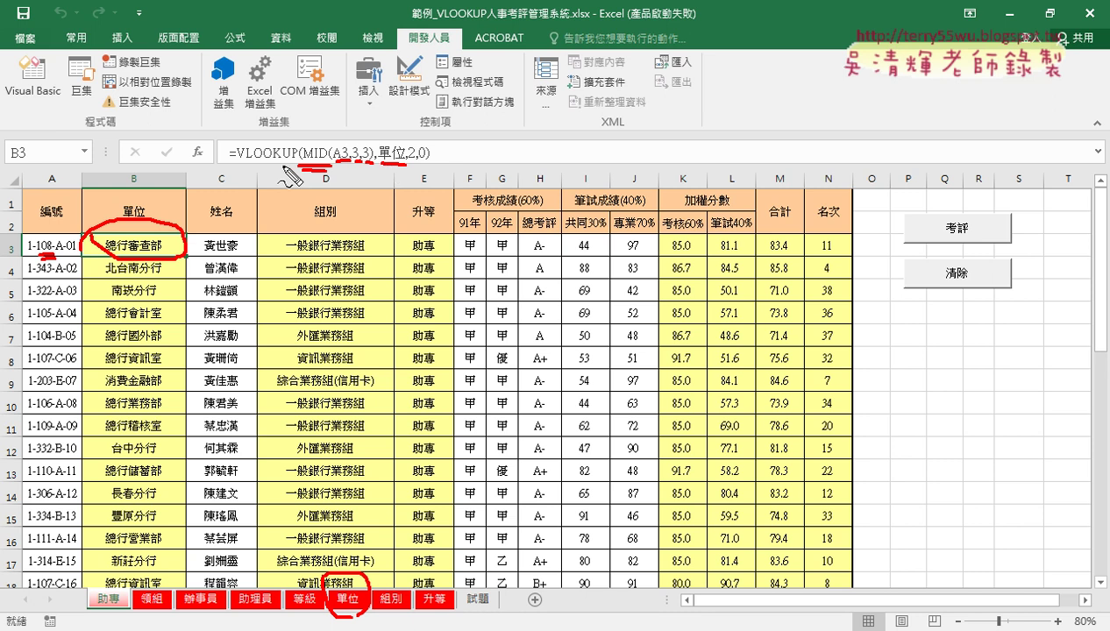
drag(298, 162, 231, 162)
Circle the group 一般銀行業務組, rank 助專 and weighted scores in row 3, then erase annotations.
drag(356, 261, 351, 263)
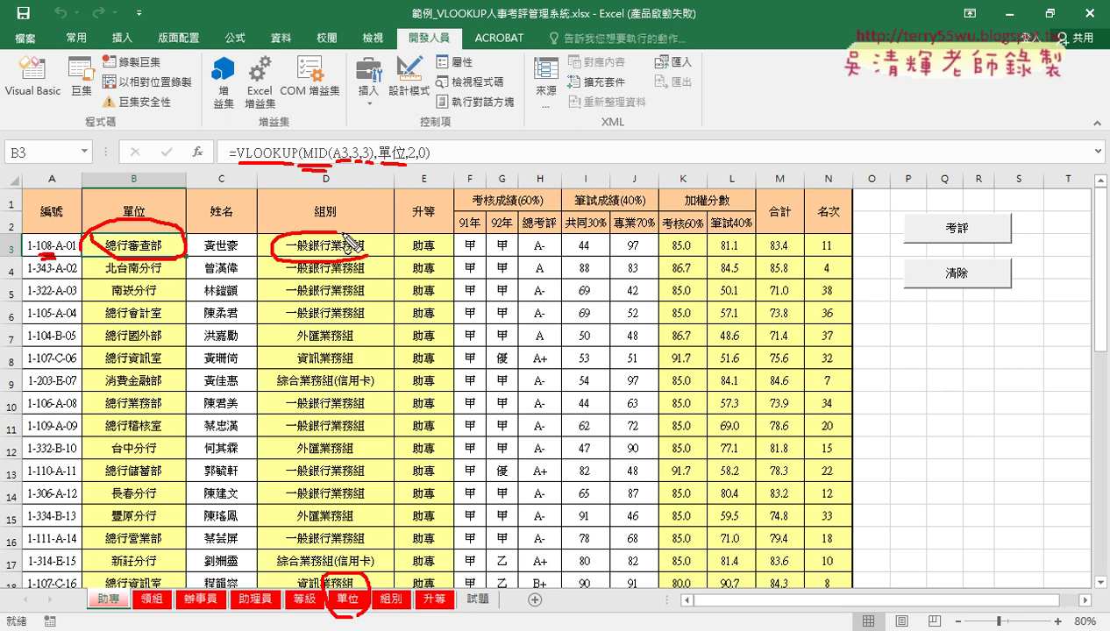
drag(448, 248, 443, 254)
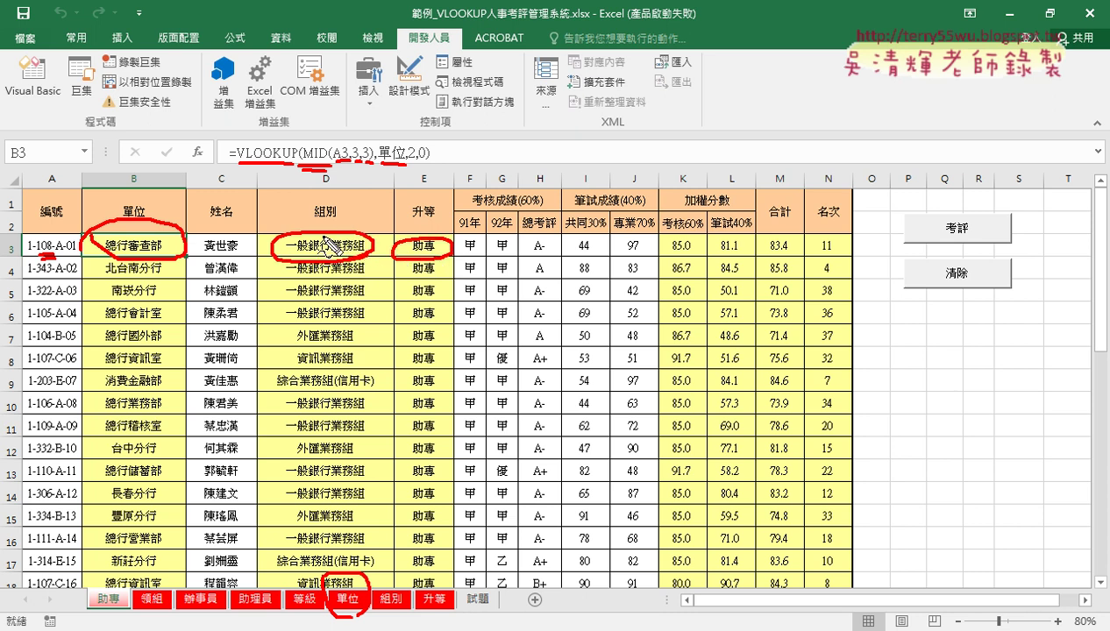
mouse_move(689, 231)
mouse_down()
mouse_move(693, 260)
mouse_move(835, 257)
mouse_up()
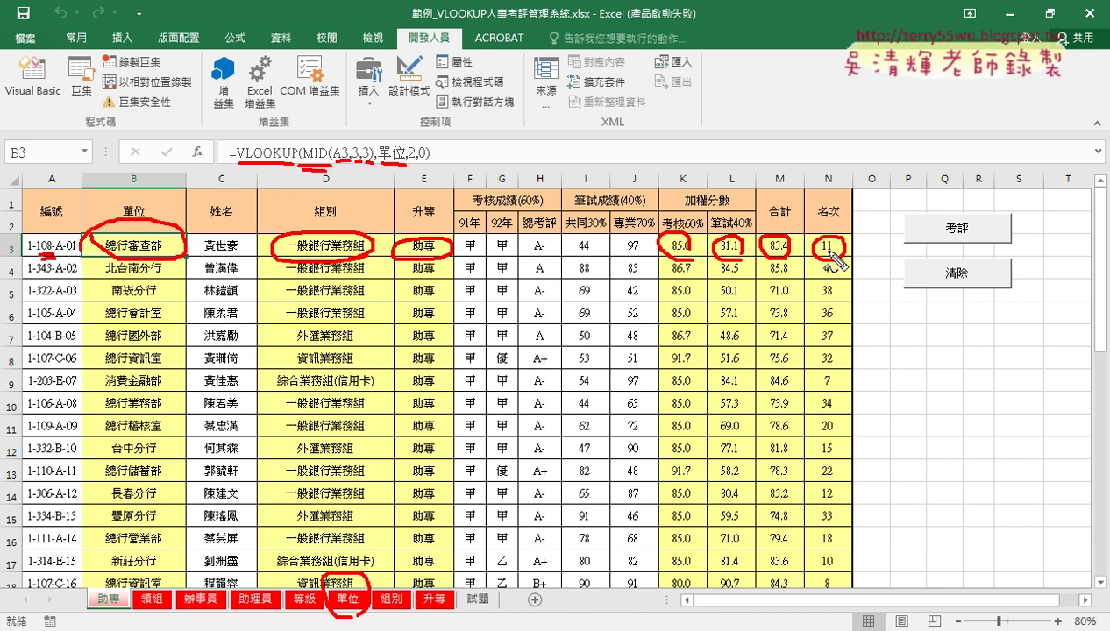
key(Escape)
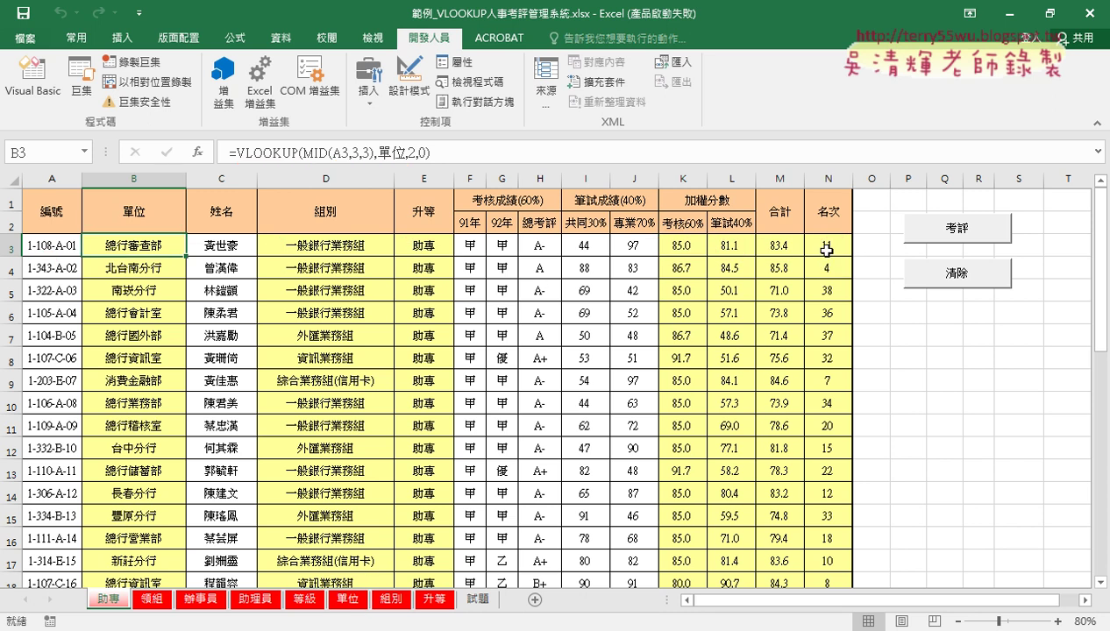
Clear and regenerate the appraisal results, then view the 領組, 辦事員 and 助理員 sheets.
click(935, 273)
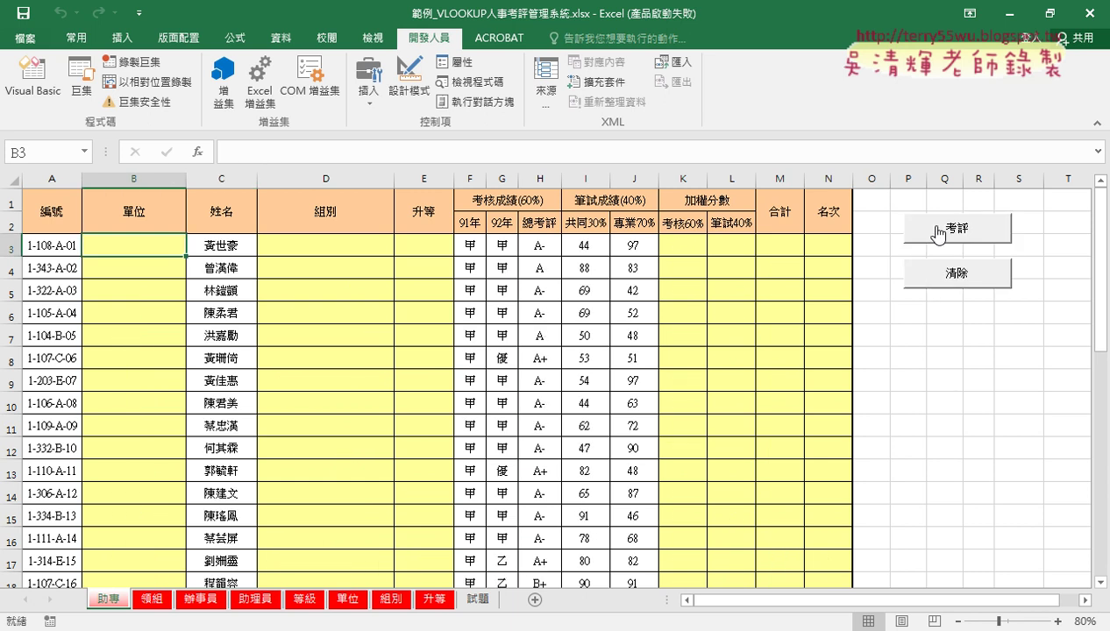
click(938, 230)
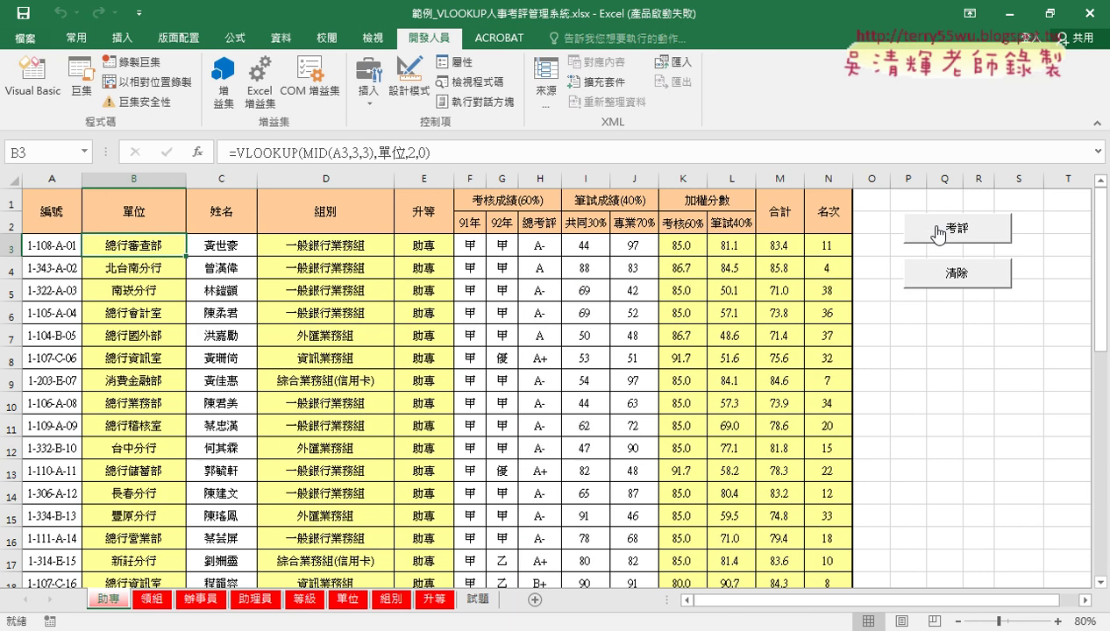
click(154, 600)
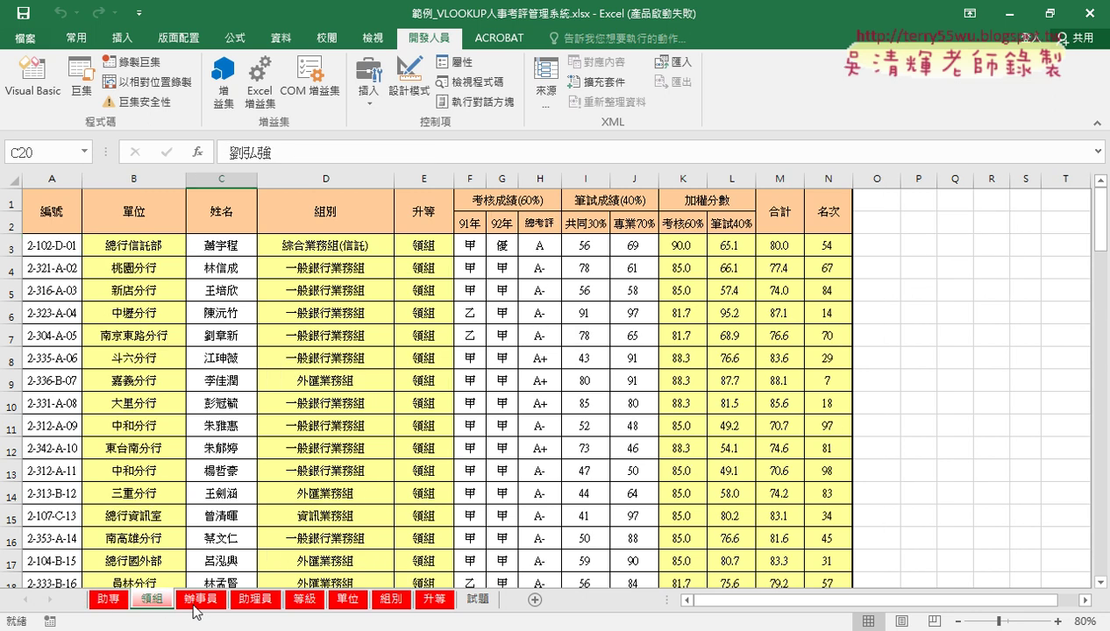
click(195, 603)
click(256, 601)
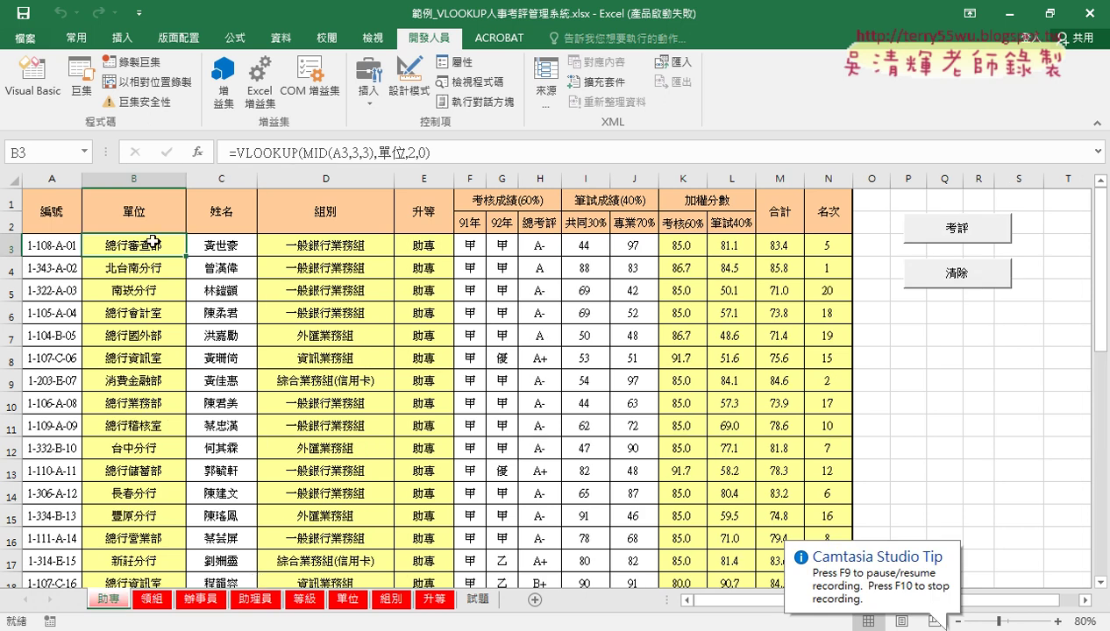
click(321, 244)
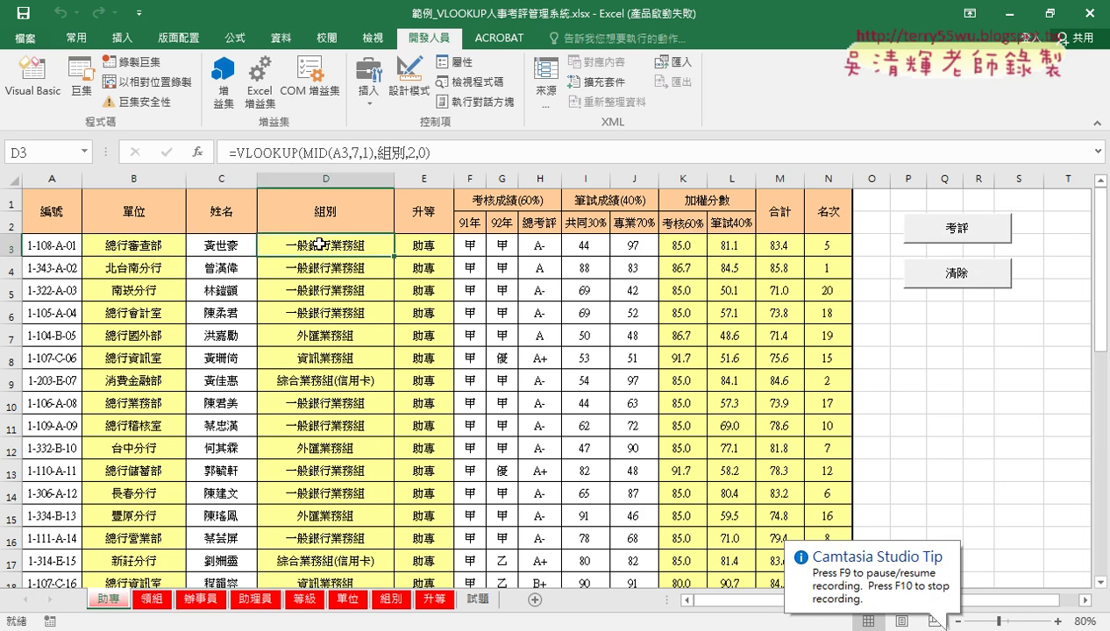
click(433, 249)
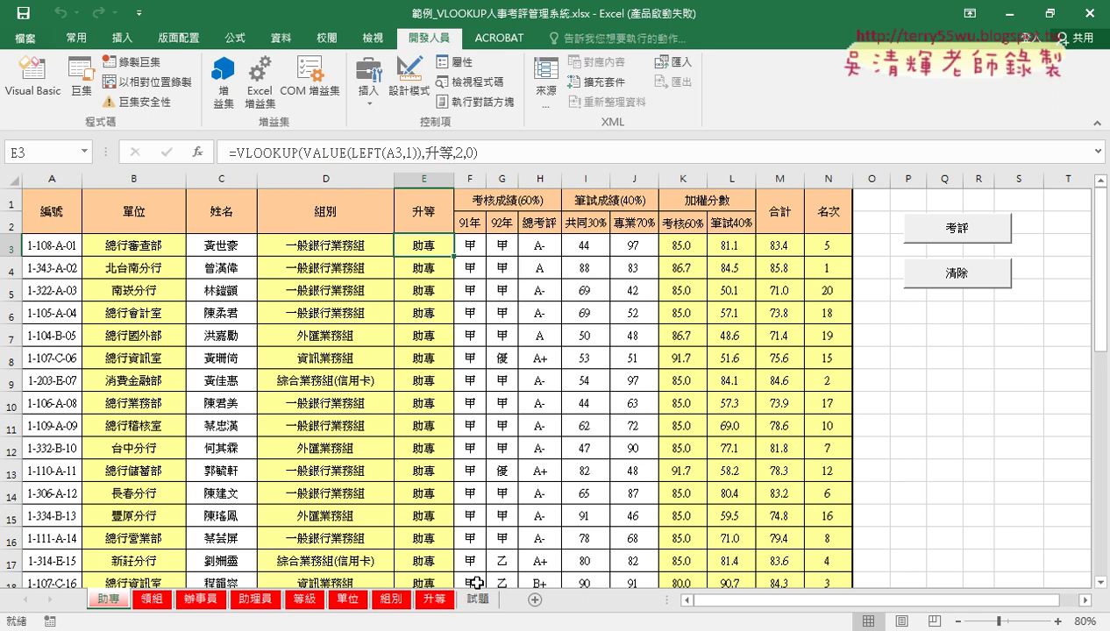
click(438, 601)
click(67, 232)
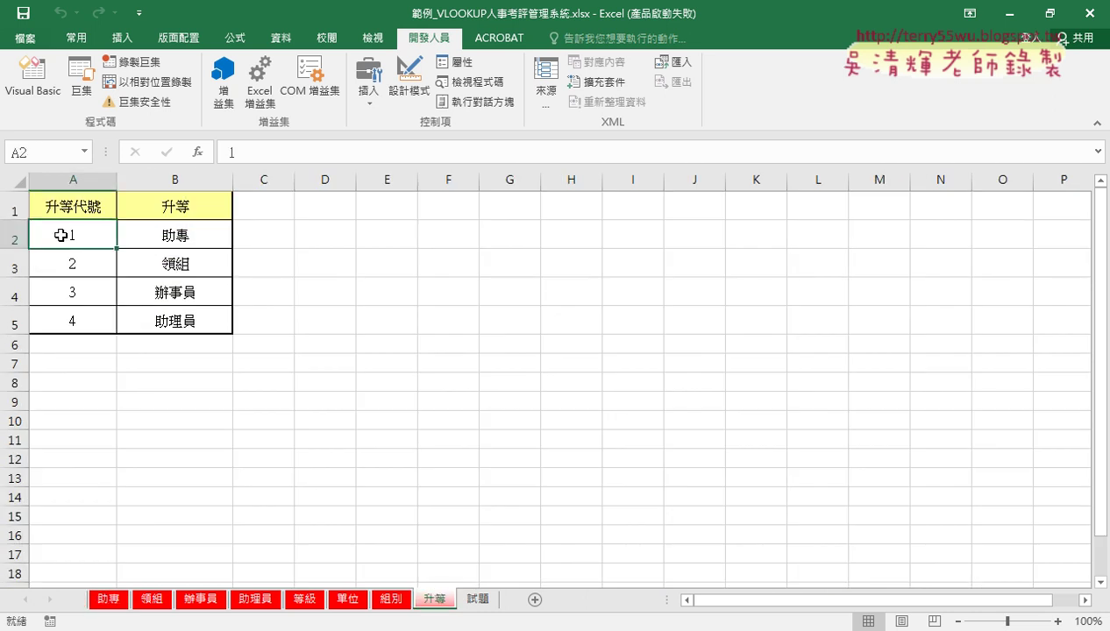
click(106, 600)
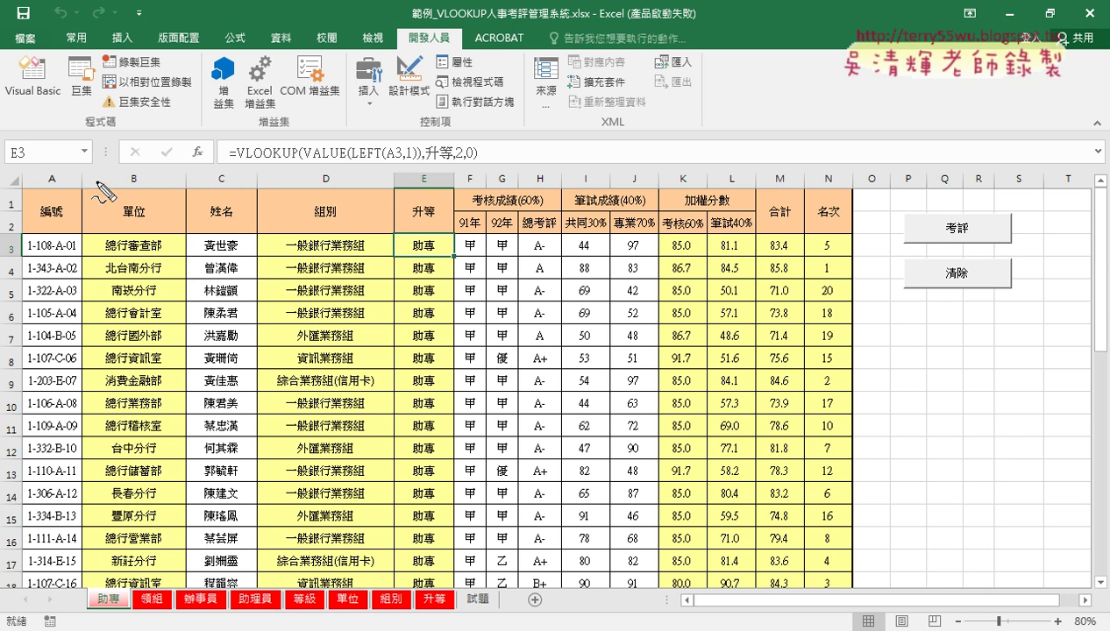
drag(97, 178, 122, 207)
drag(132, 167, 133, 183)
mouse_move(146, 167)
mouse_down()
mouse_move(147, 181)
mouse_move(232, 210)
mouse_move(226, 221)
mouse_up()
drag(256, 178, 255, 211)
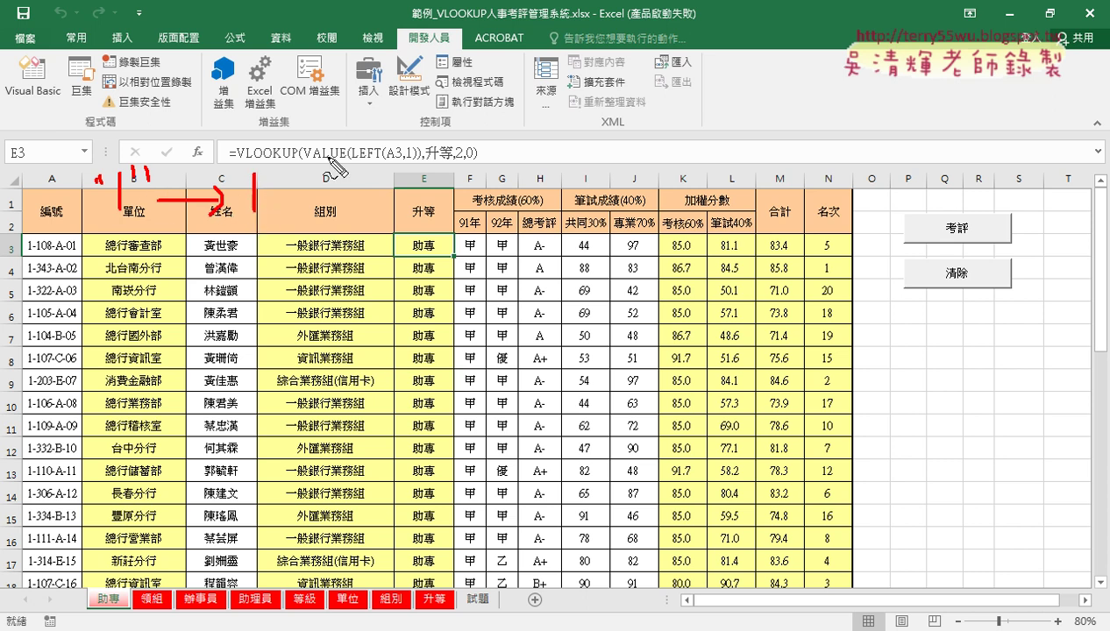
drag(312, 159, 338, 160)
key(Escape)
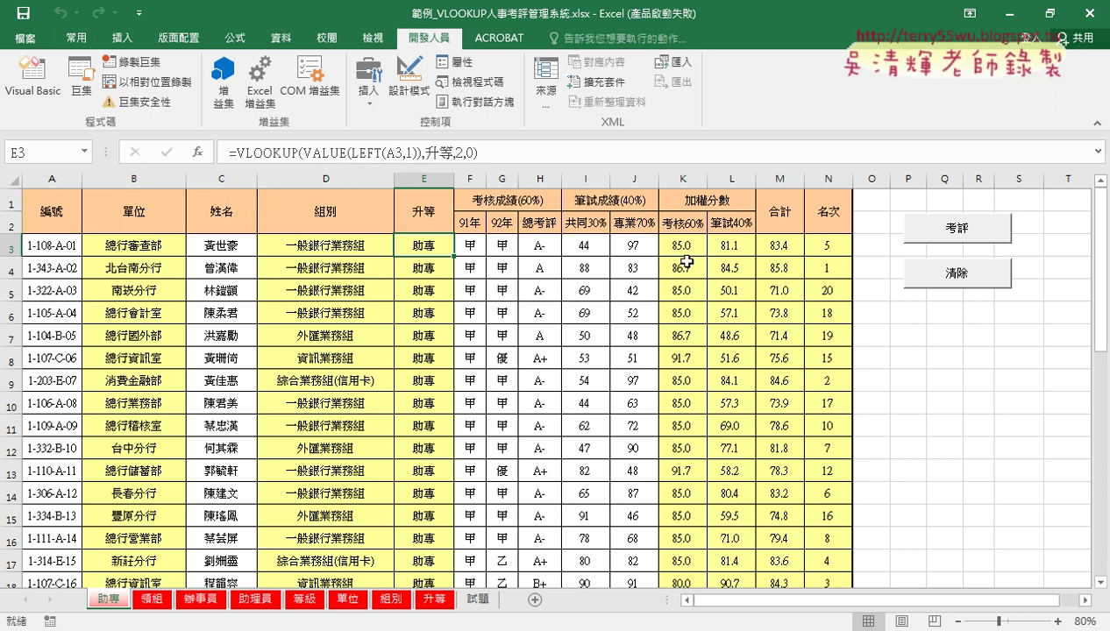
click(680, 249)
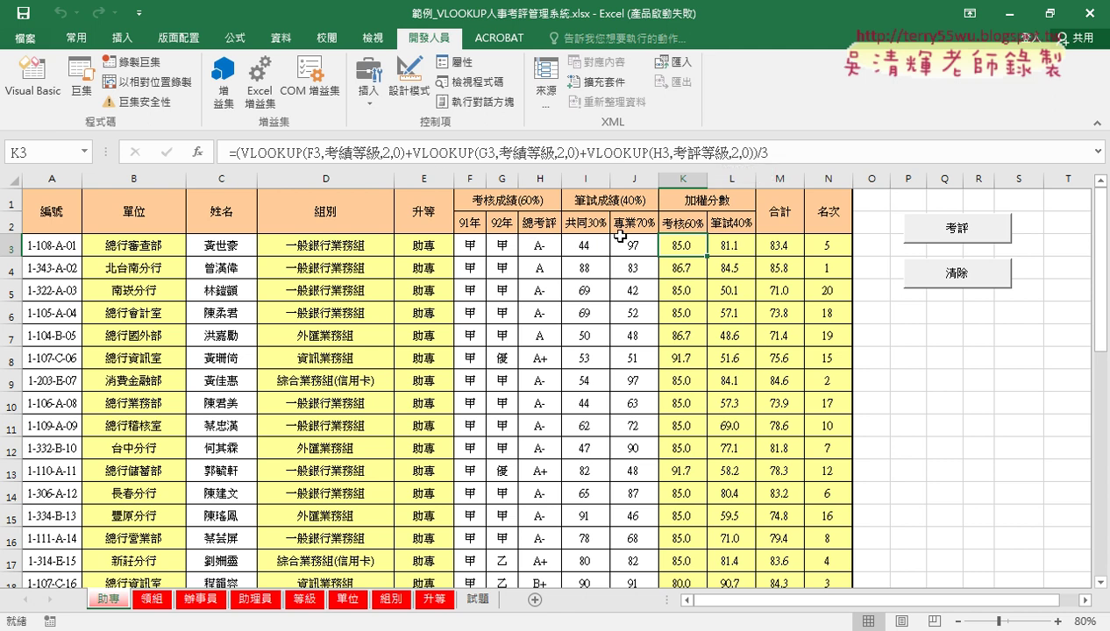
click(736, 250)
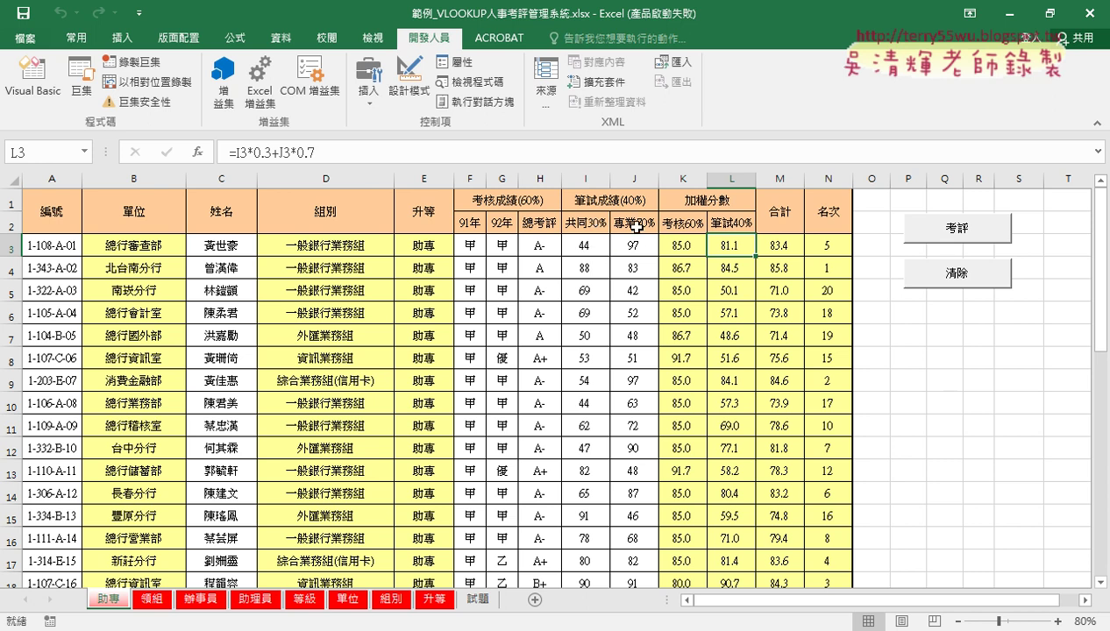
click(783, 246)
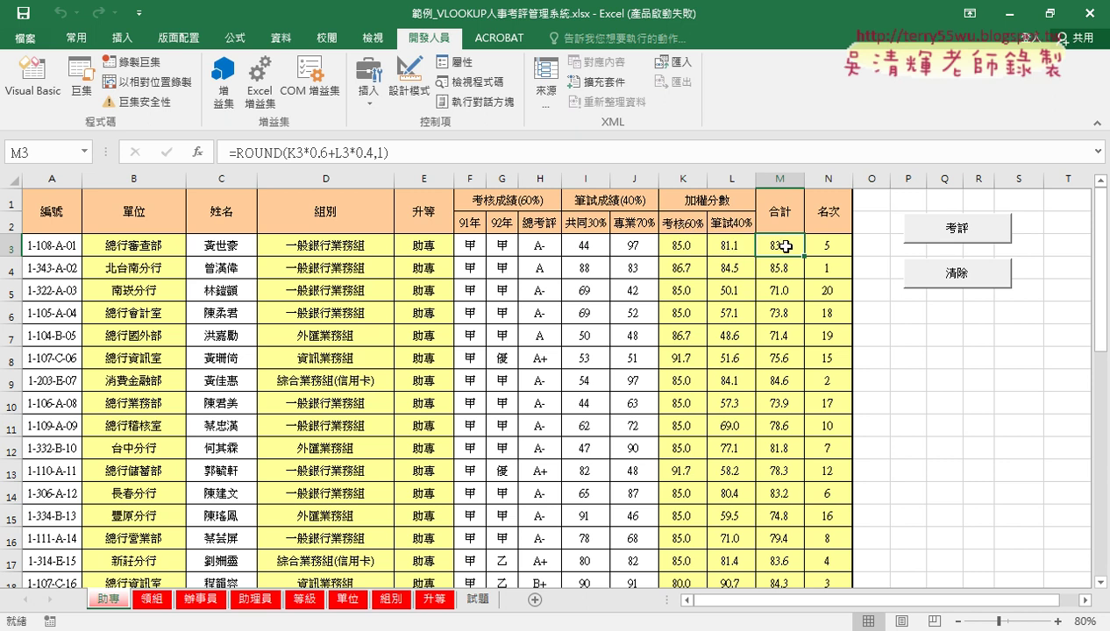
Delete ROUND( and the trailing ,1) from M3's formula, leaving =K3*0.6+L3*0.4.
click(290, 154)
drag(289, 153, 235, 153)
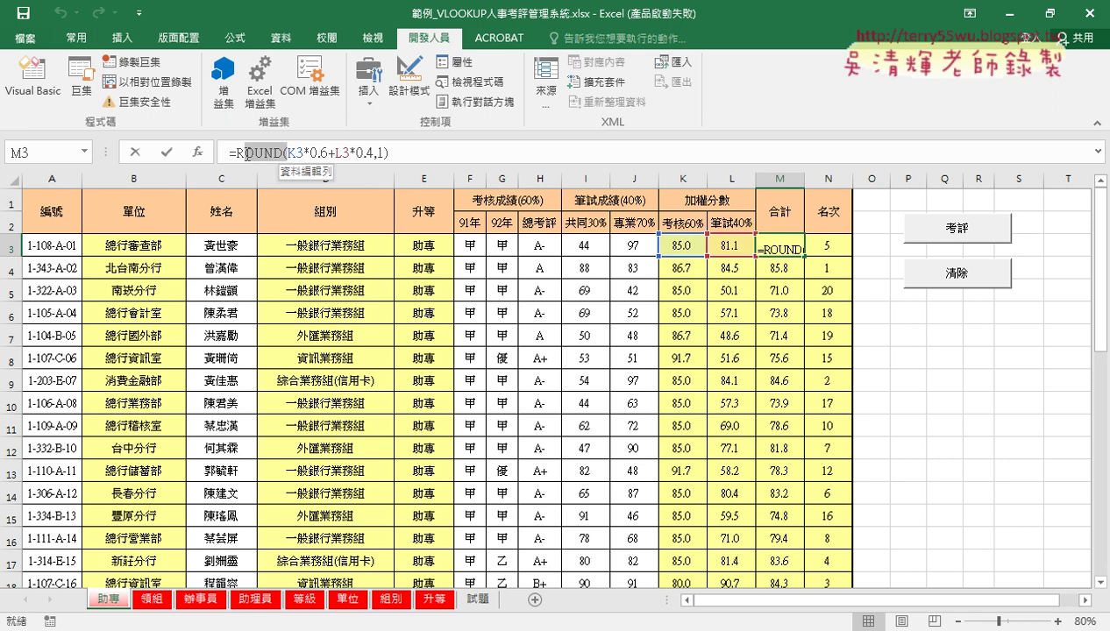
key(Delete)
key(Delete)
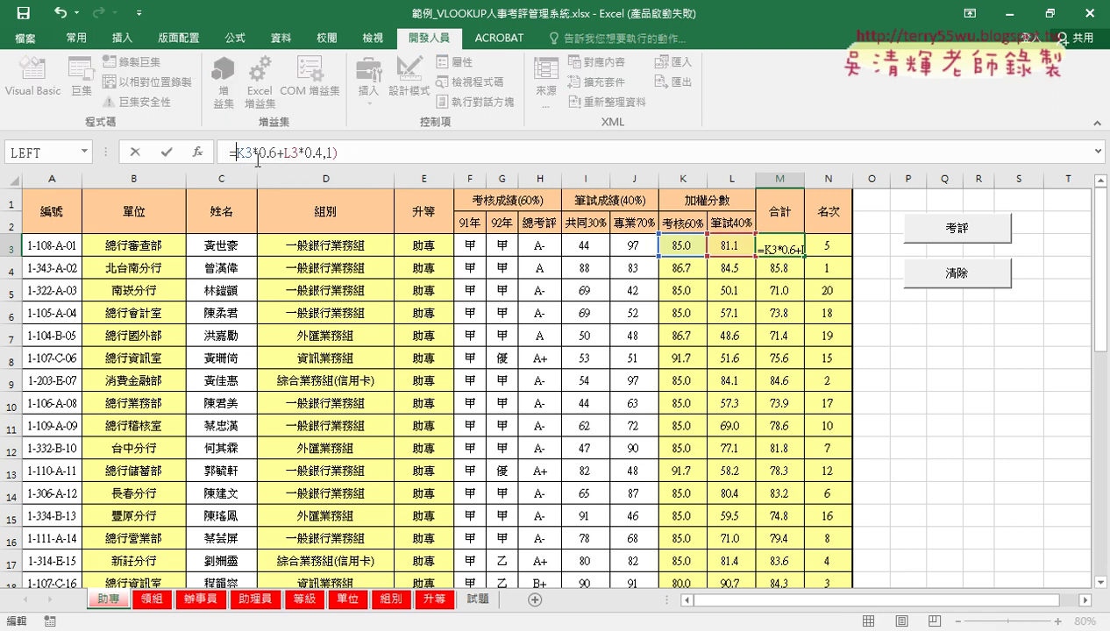
key(End)
key(BackSpace)
key(BackSpace)
key(BackSpace)
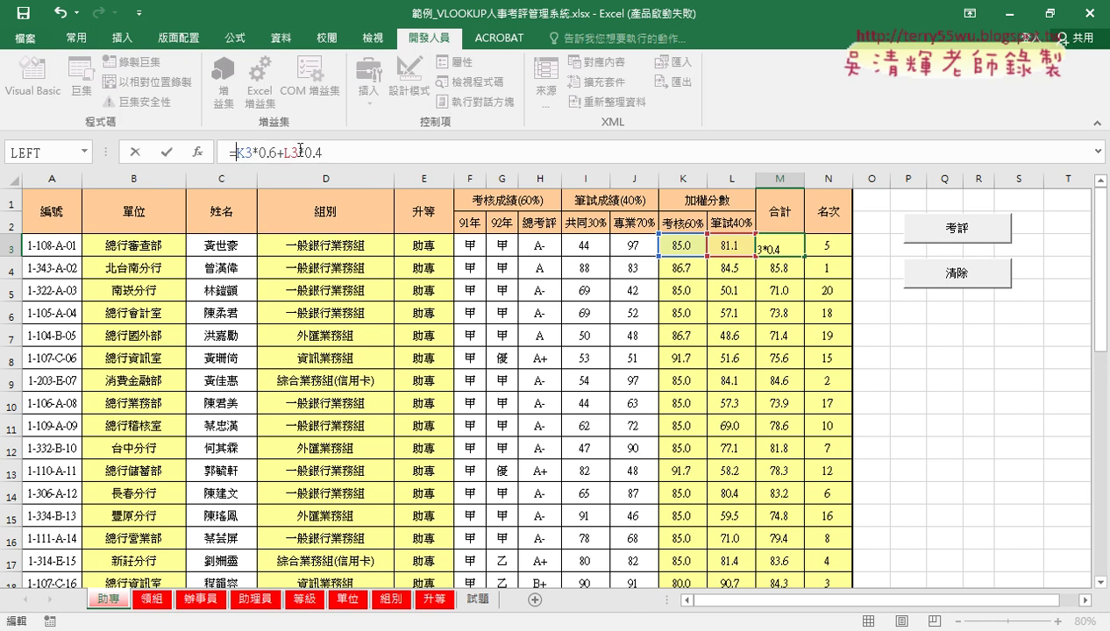
Change M3 to =ROUND(K3*0.6+L3*0.4,1) so the total shows 83.4.
text(ㄐ )
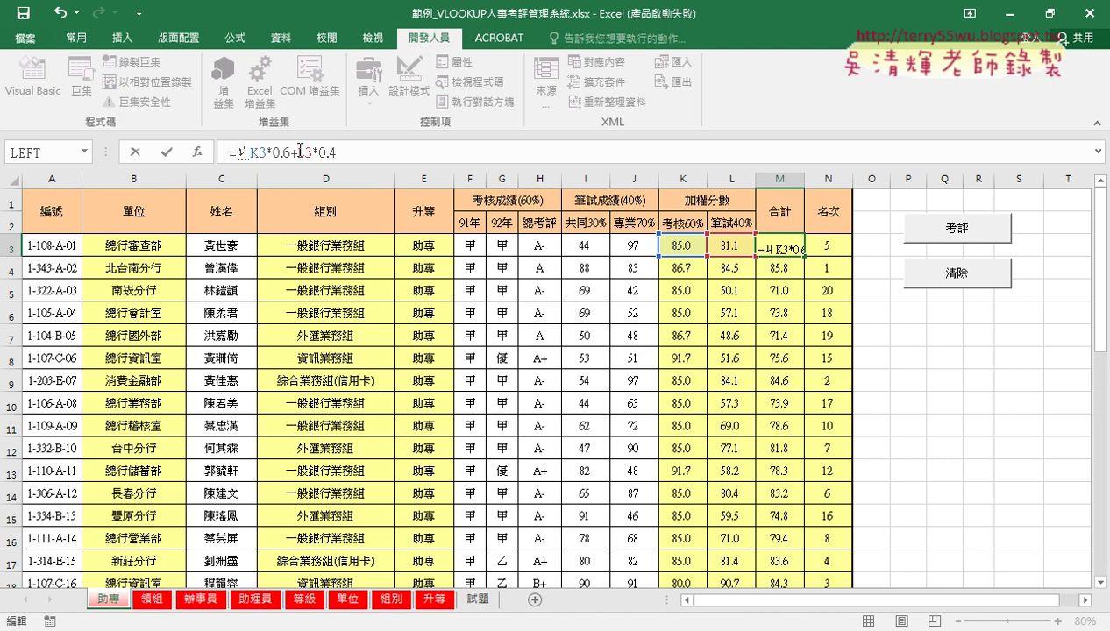
text(ㄧㄟ)
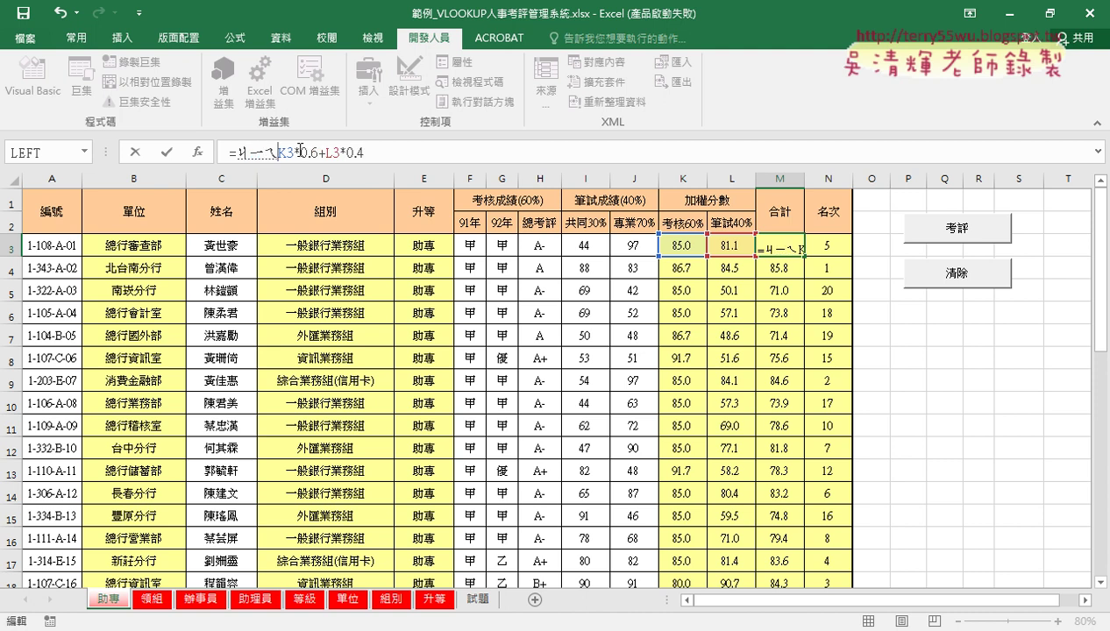
key(BackSpace)
key(BackSpace)
key(BackSpace)
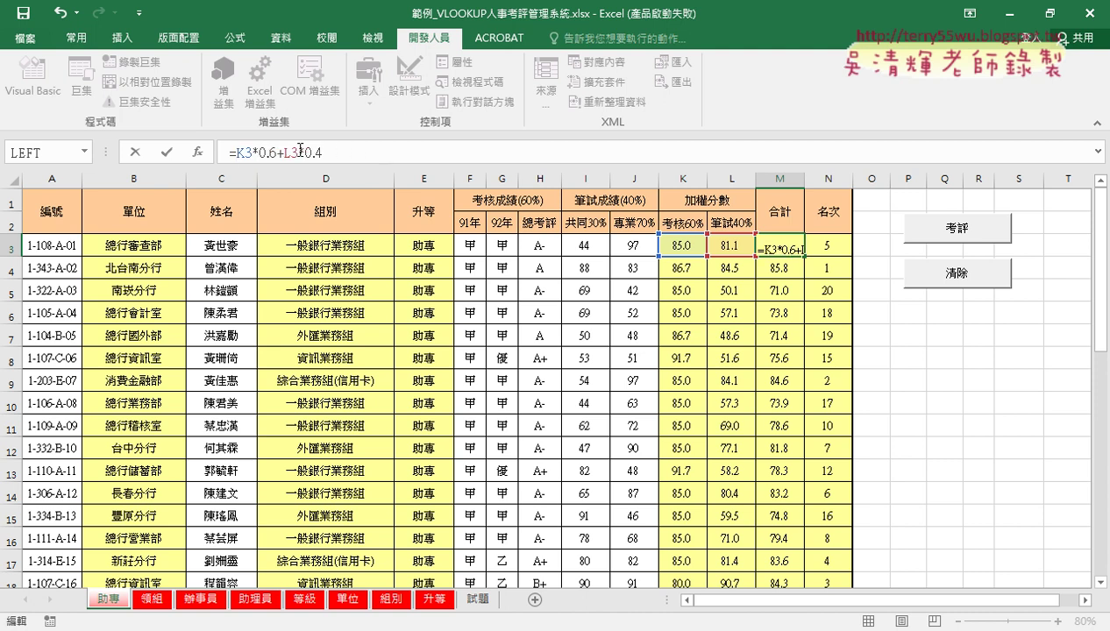
text(rou)
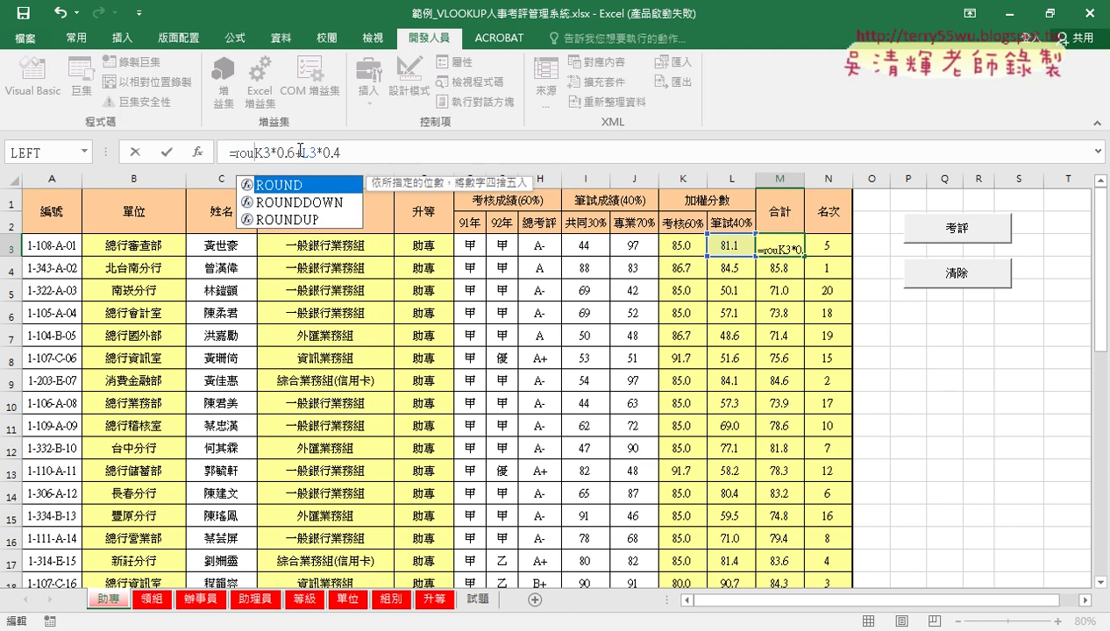
text(nd)
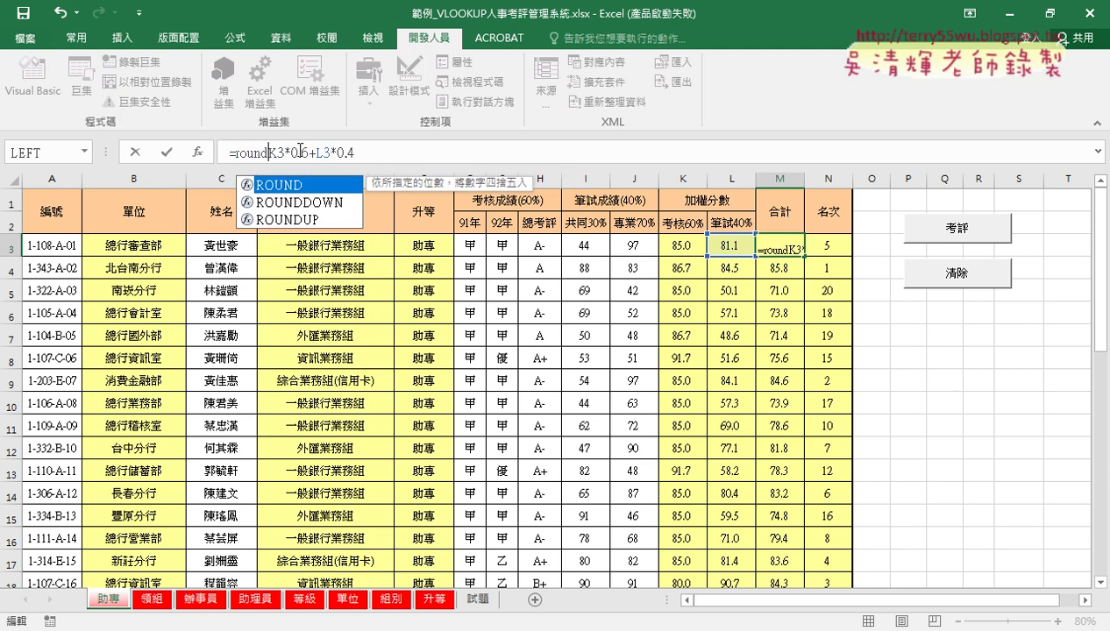
text(()
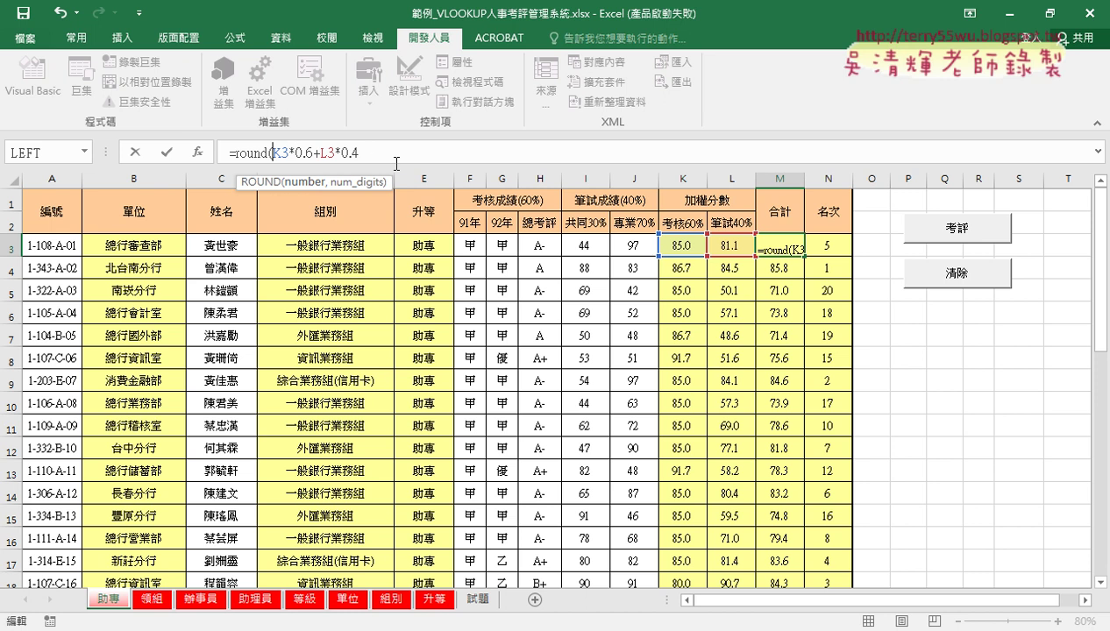
click(386, 154)
text(,)
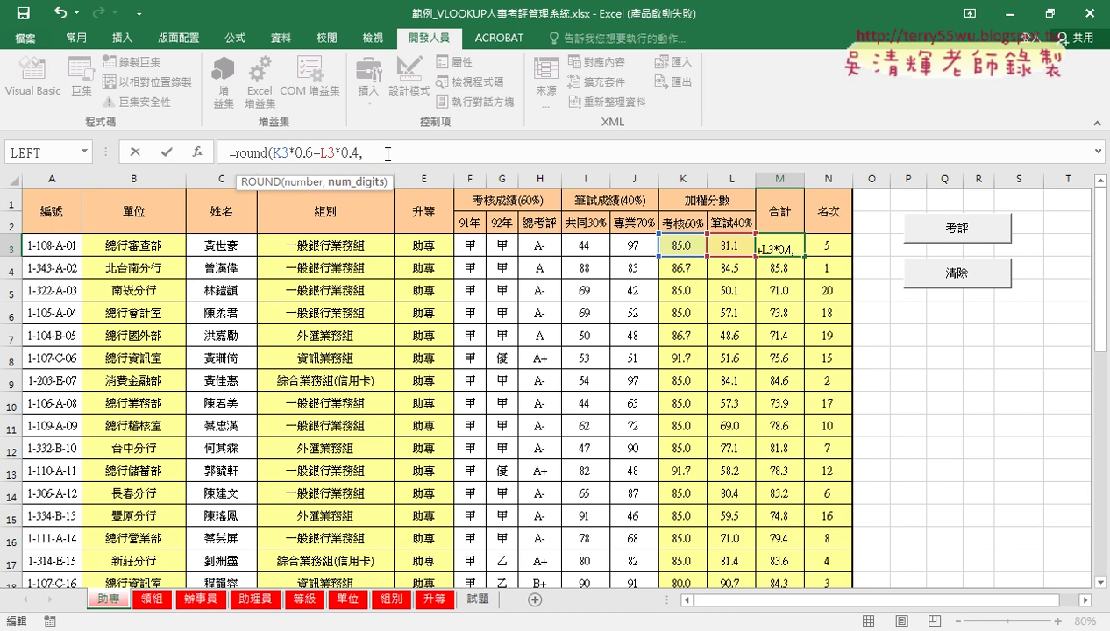
text(1)
text())
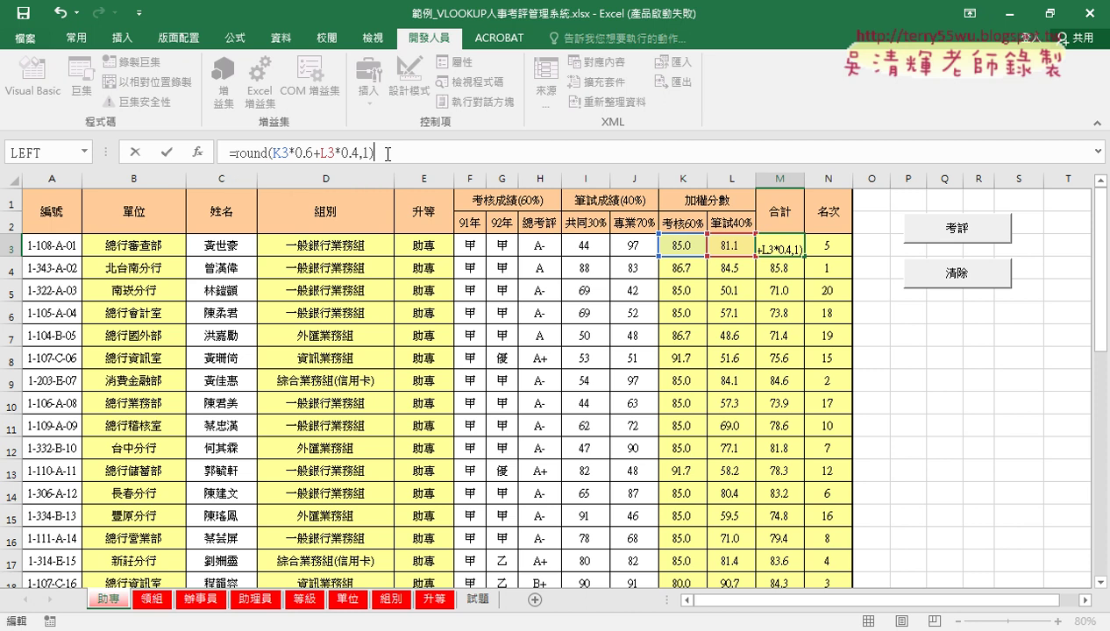
click(166, 152)
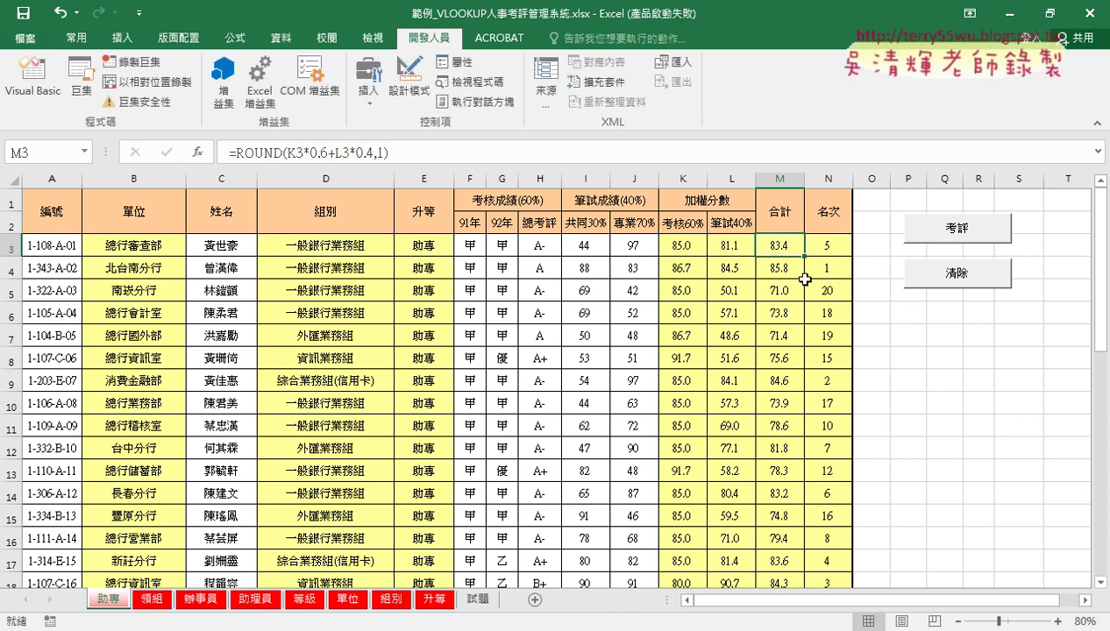
Change N3's rank formula to =RANK.EQ(M3,M$3:M$22), which still gives rank 5.
click(815, 248)
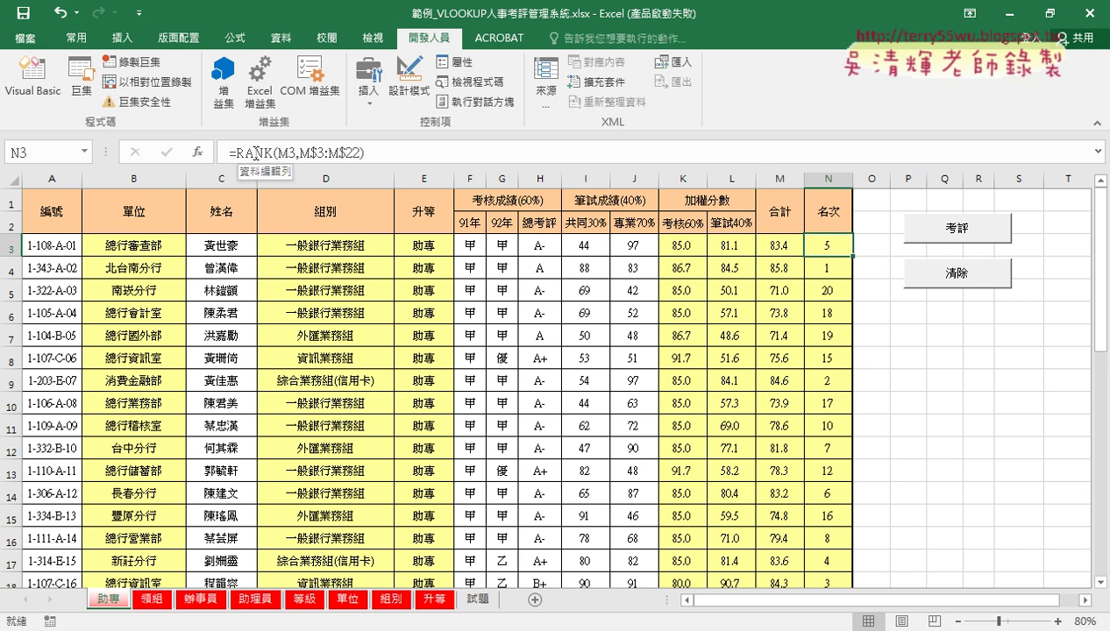
click(270, 154)
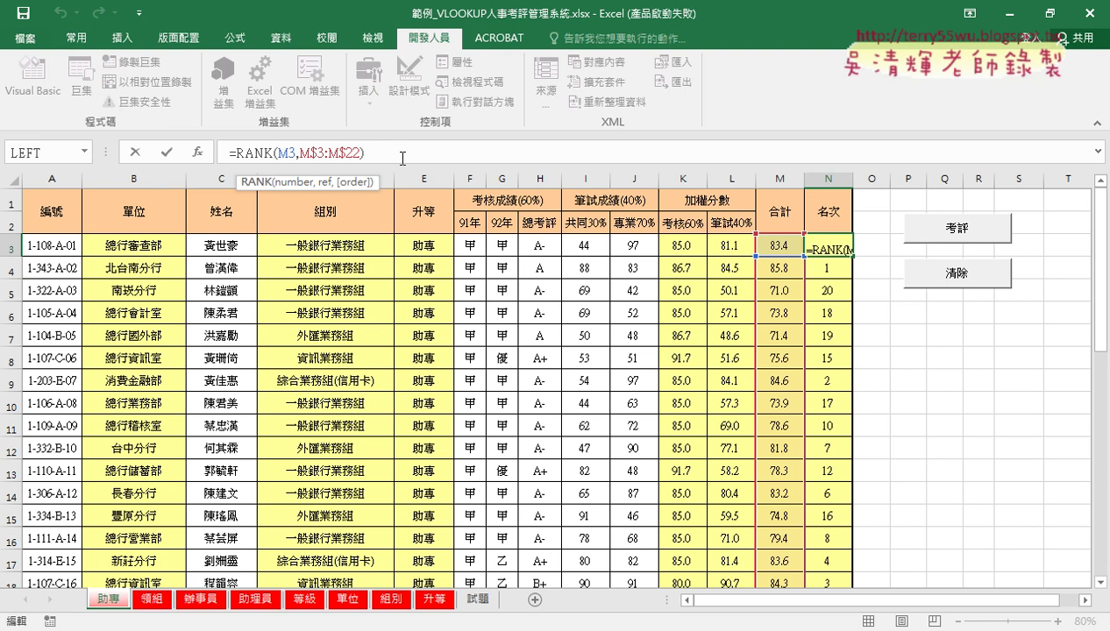
text(.)
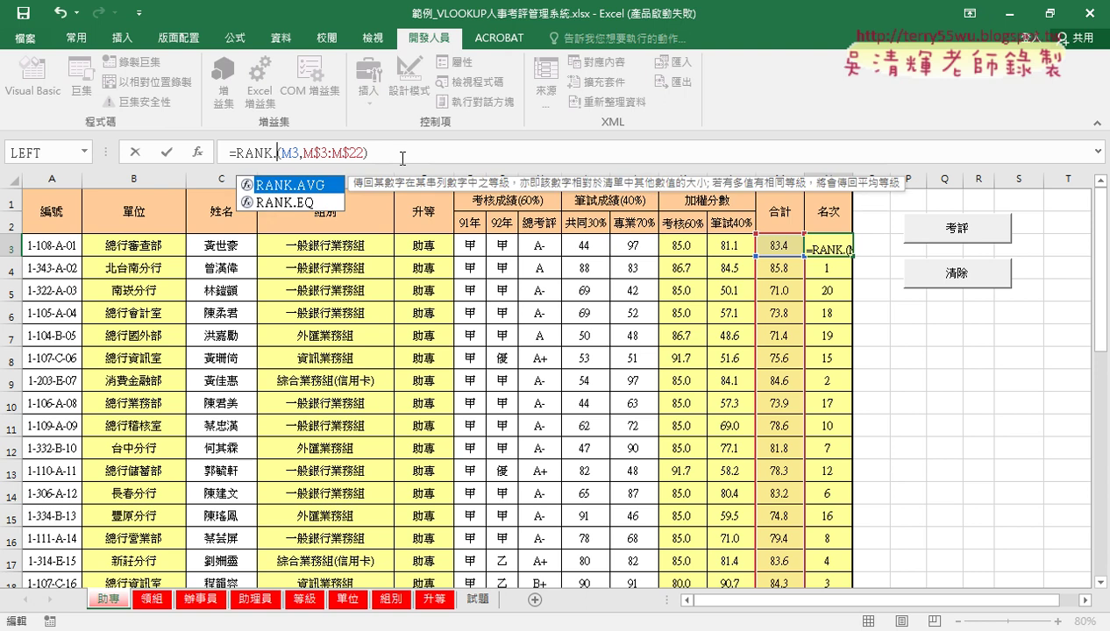
double_click(314, 202)
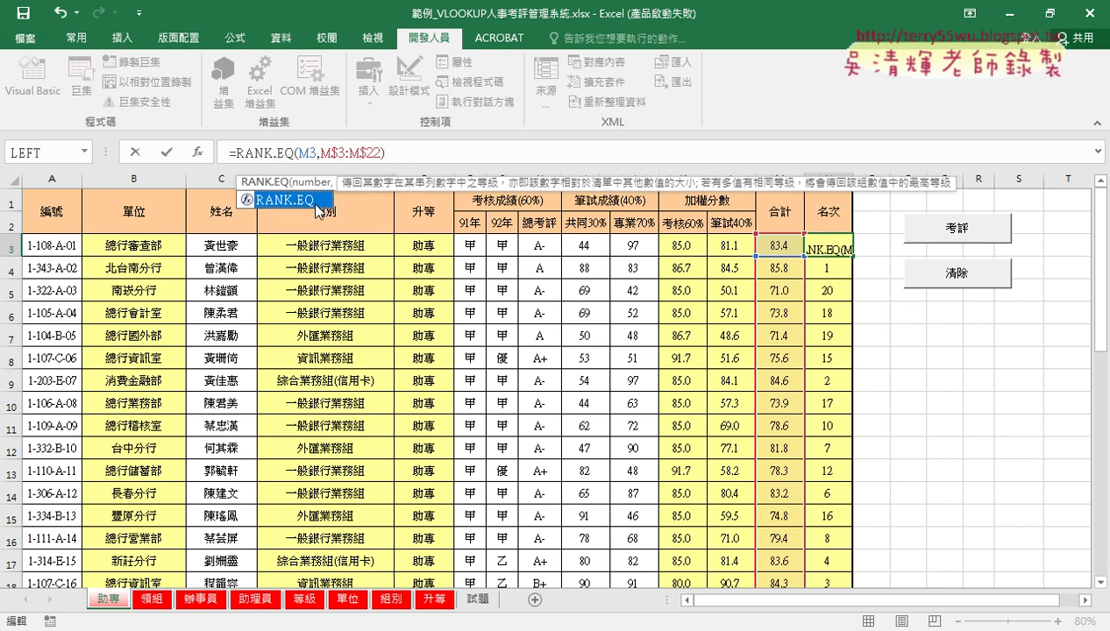
click(283, 154)
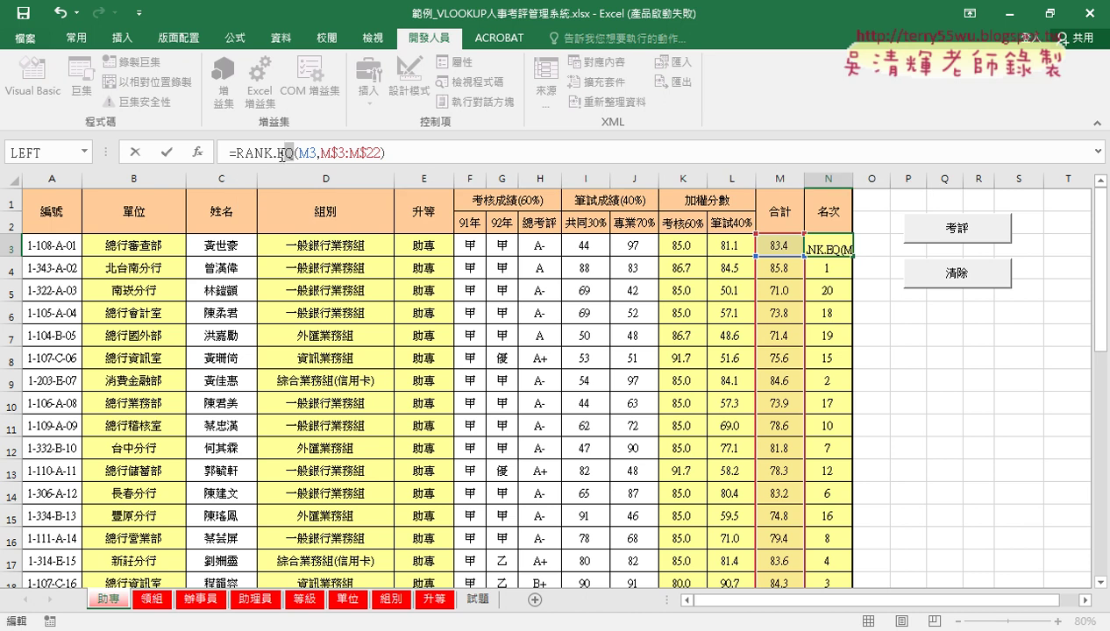
double_click(284, 153)
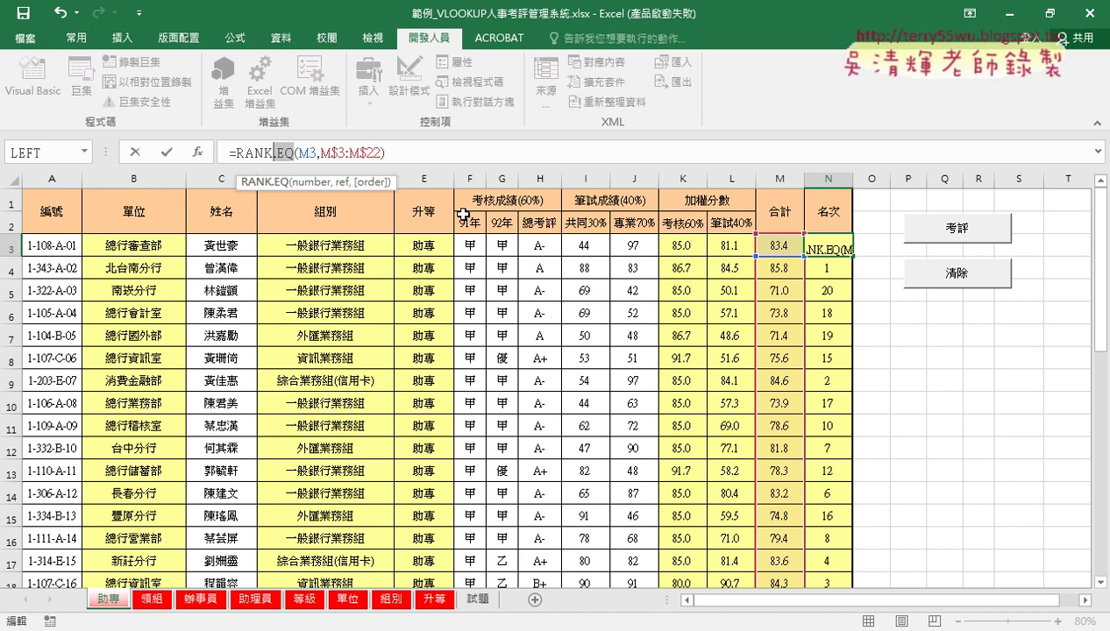
click(347, 155)
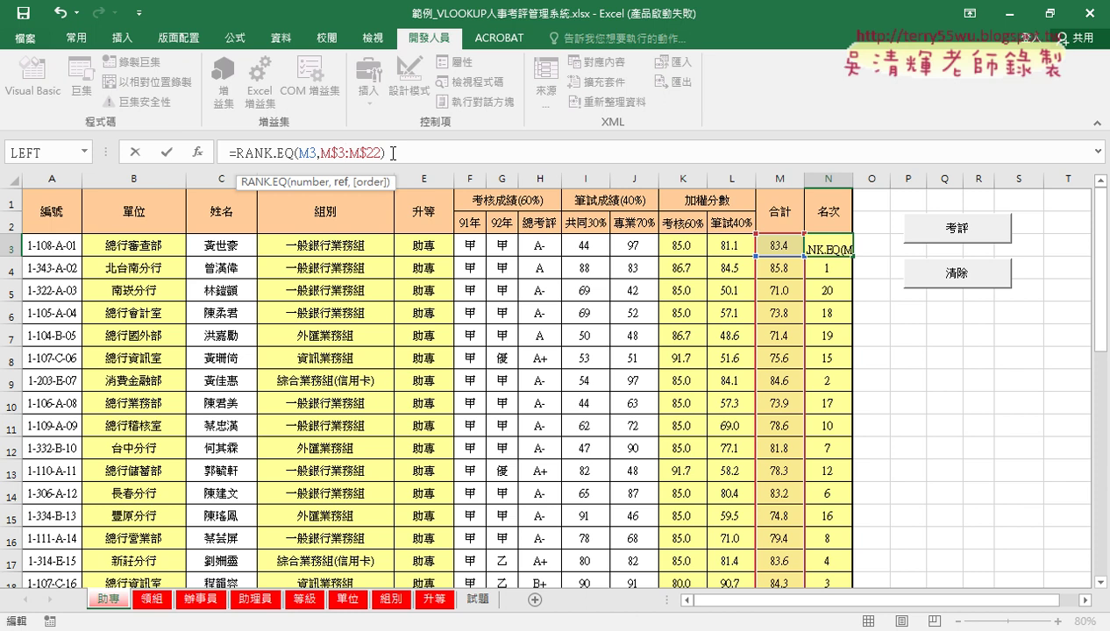
key(Left)
key(Left)
key(Left)
click(168, 151)
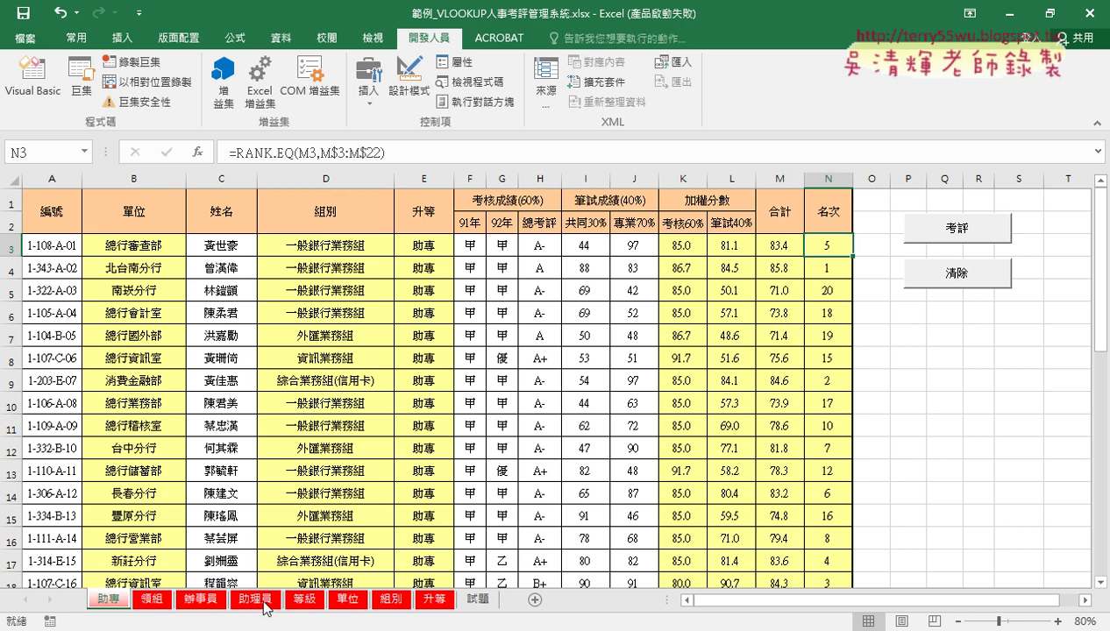
Group sheets 助專 to 助理員 and commit B3's =VLOOKUP(MID(A3,3,3),單位,2,0), returning 總行審查部.
shift+click(263, 602)
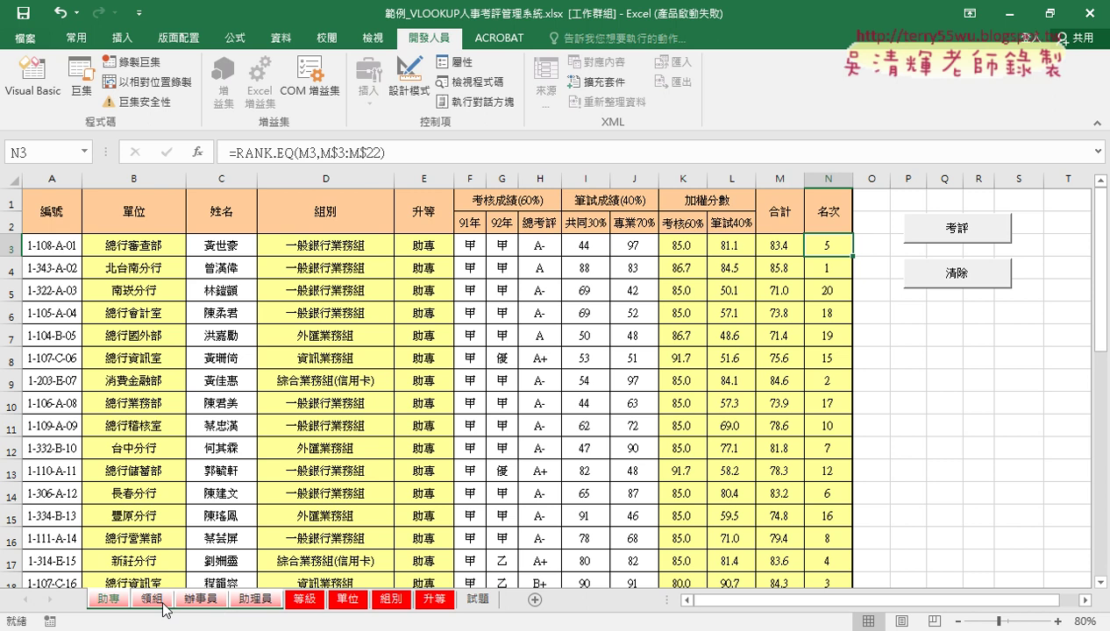
click(140, 246)
click(281, 153)
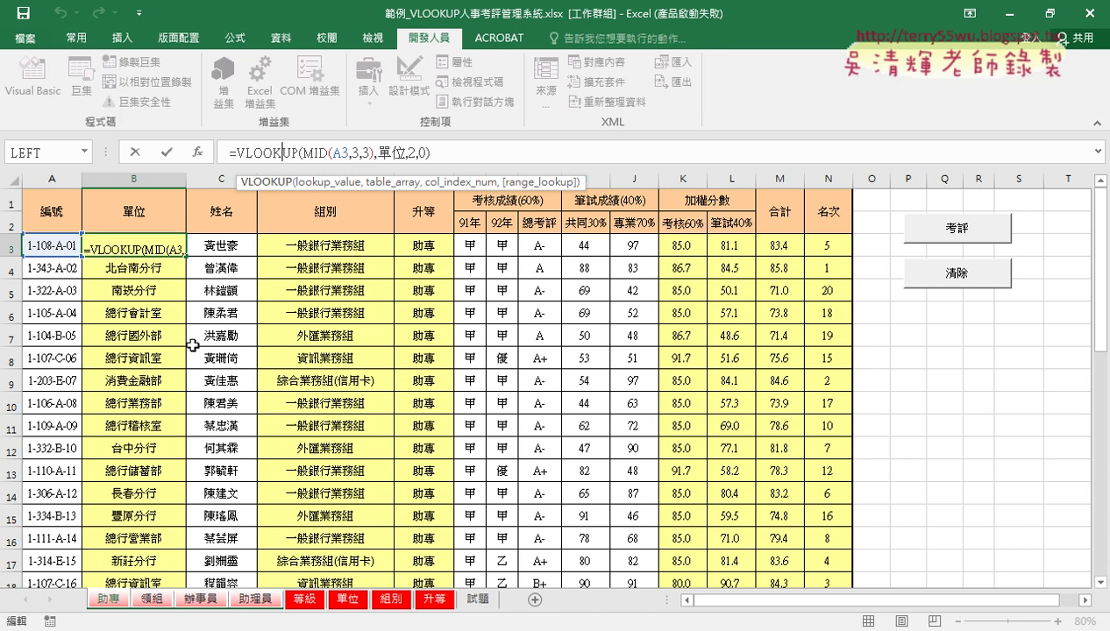
click(167, 152)
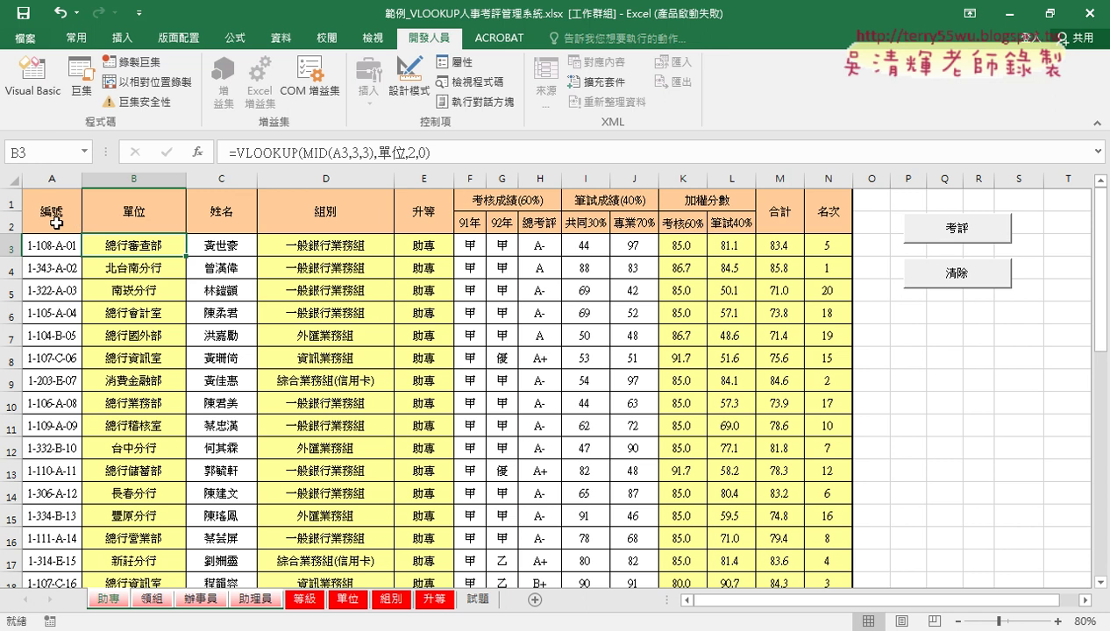
click(56, 222)
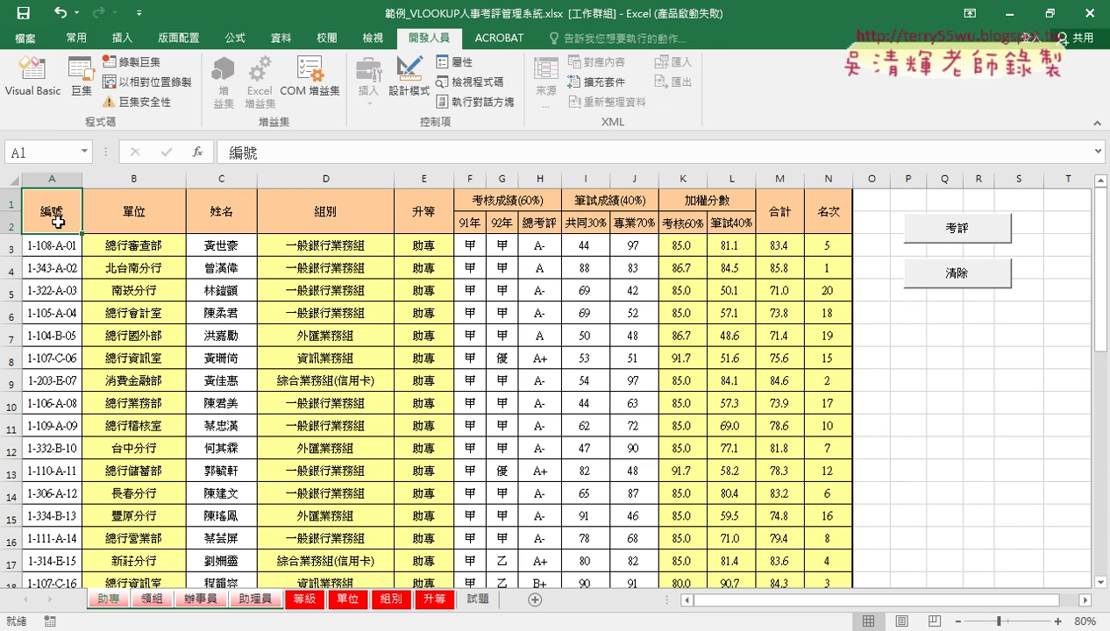
Confirm that the 助專 sheet's employee records end at row 40.
click(314, 602)
click(110, 601)
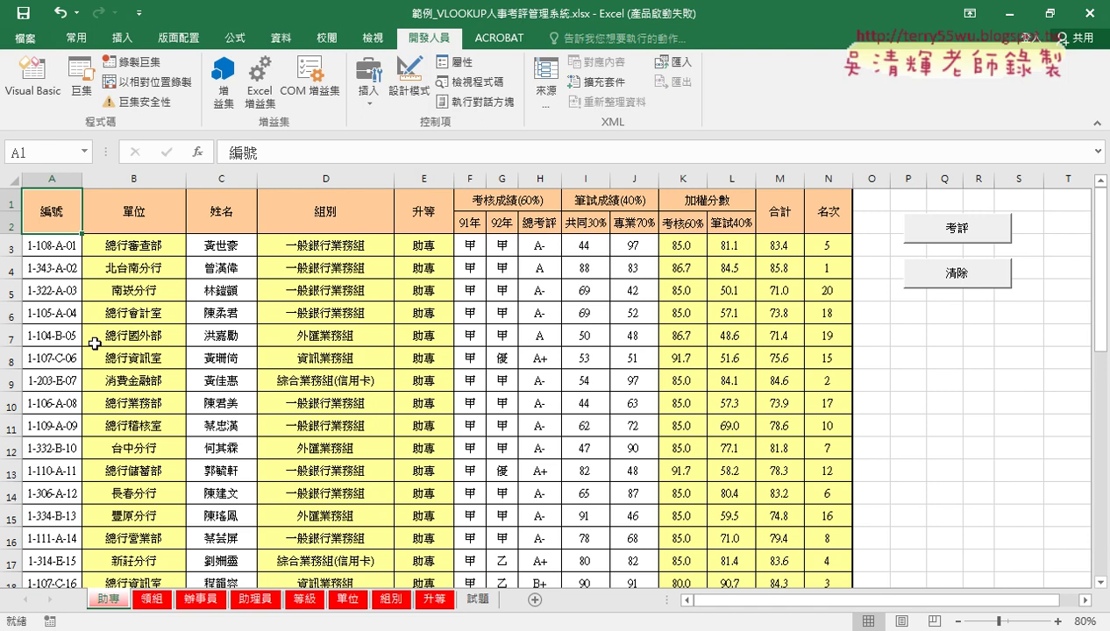
key(Down)
key(ctrl+Down)
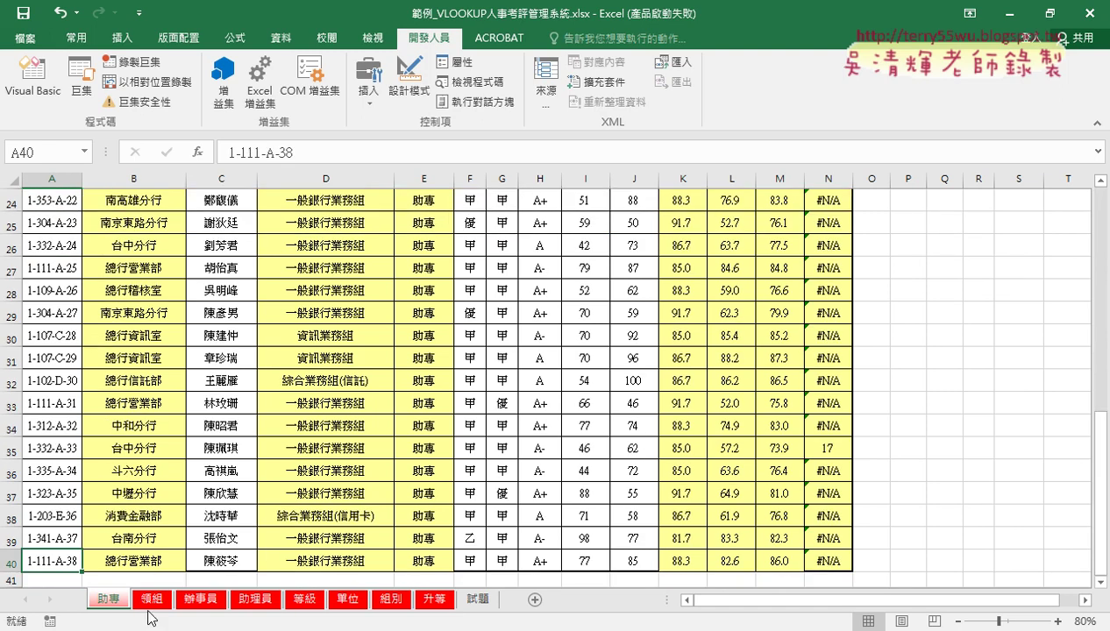
scroll(144, 447, up, 6)
scroll(144, 439, up, 2)
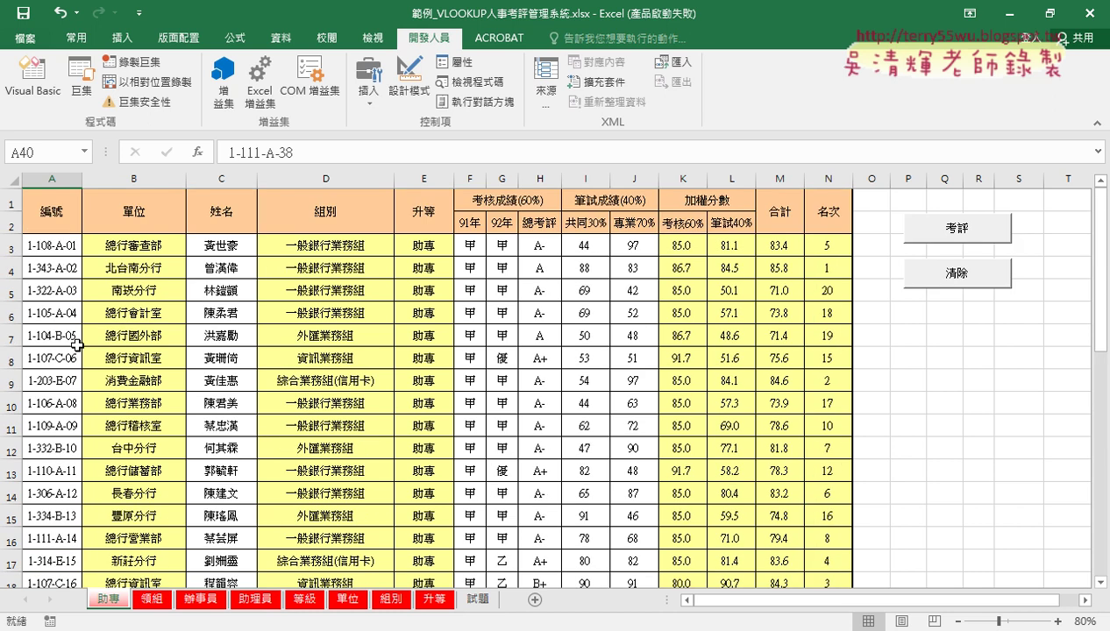
scroll(77, 345, down, 4)
scroll(84, 386, down, 2)
scroll(90, 431, down, 4)
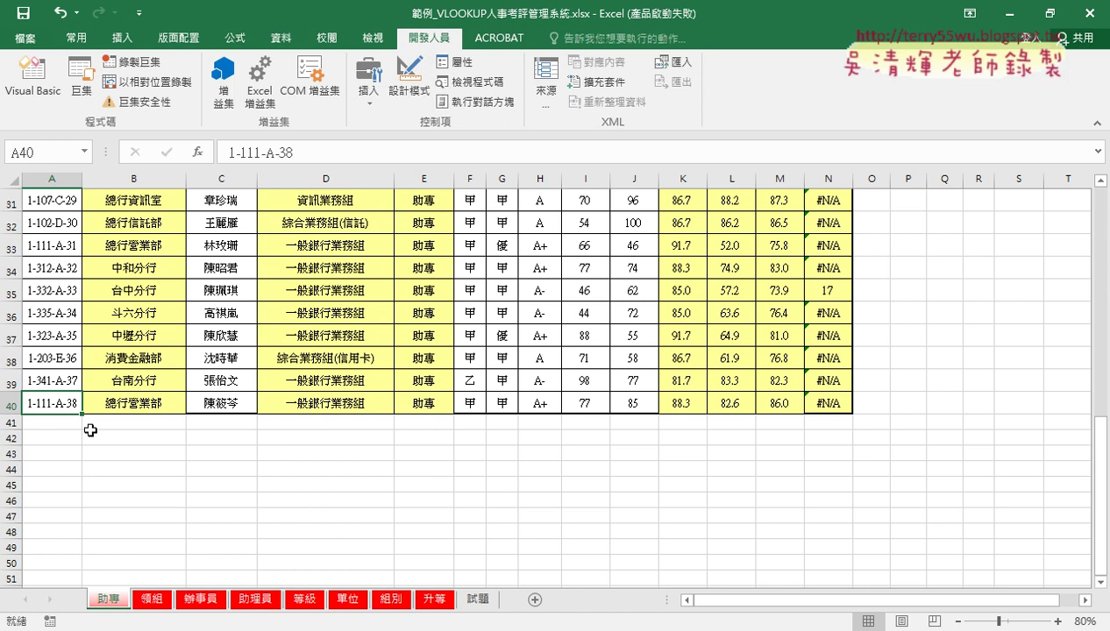
Confirm that 領組's data ends at row 101 and 辦事員's at row 65, then return to 助專.
click(152, 599)
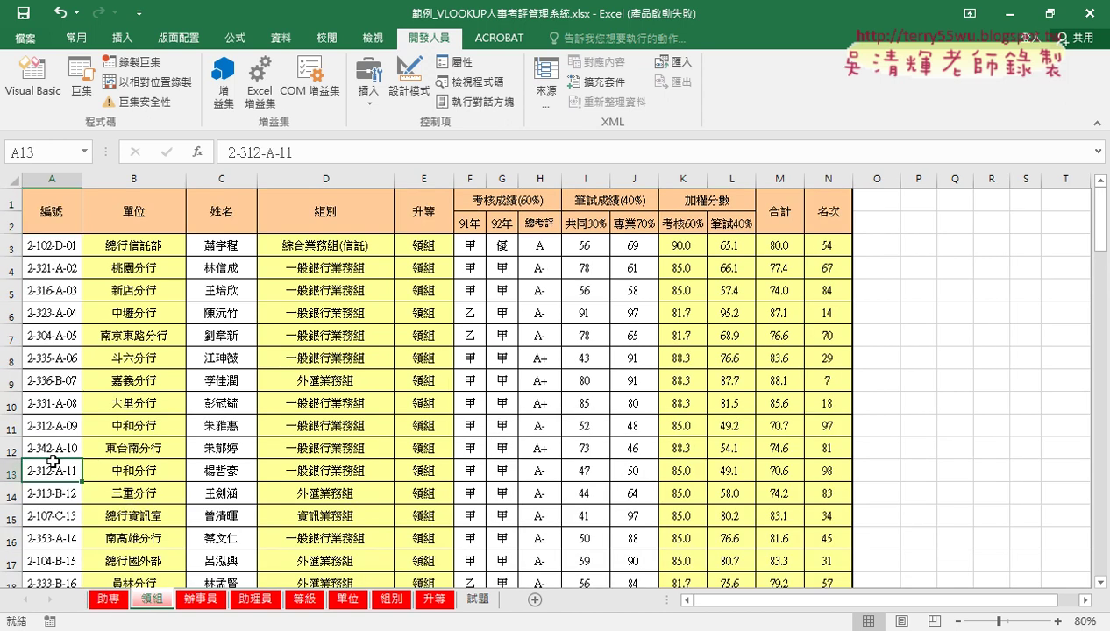
key(ctrl+Down)
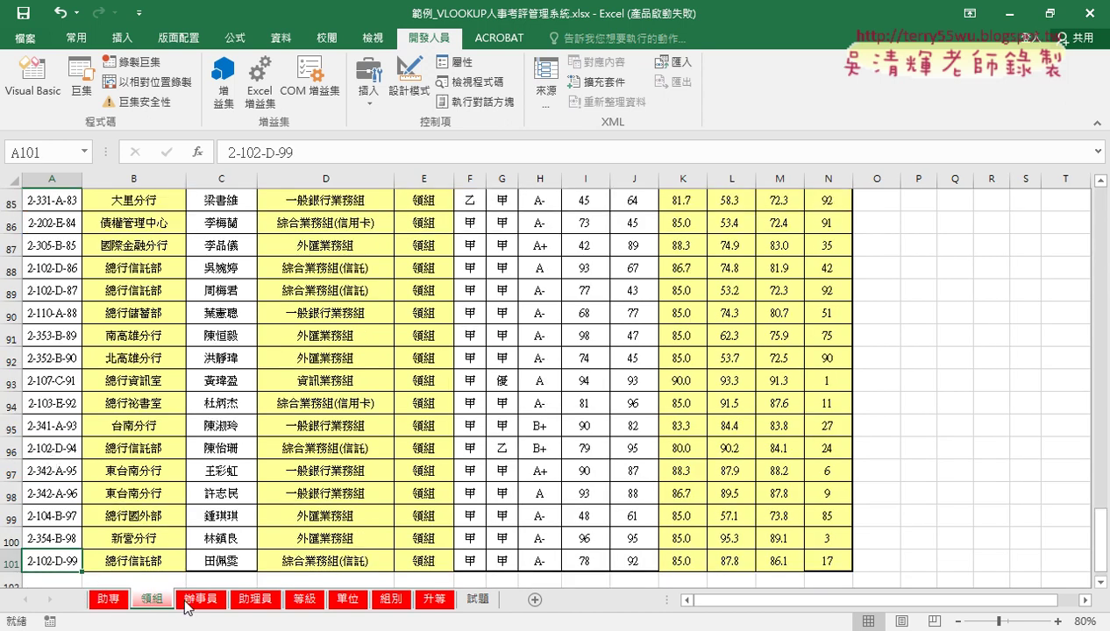
click(196, 601)
click(69, 554)
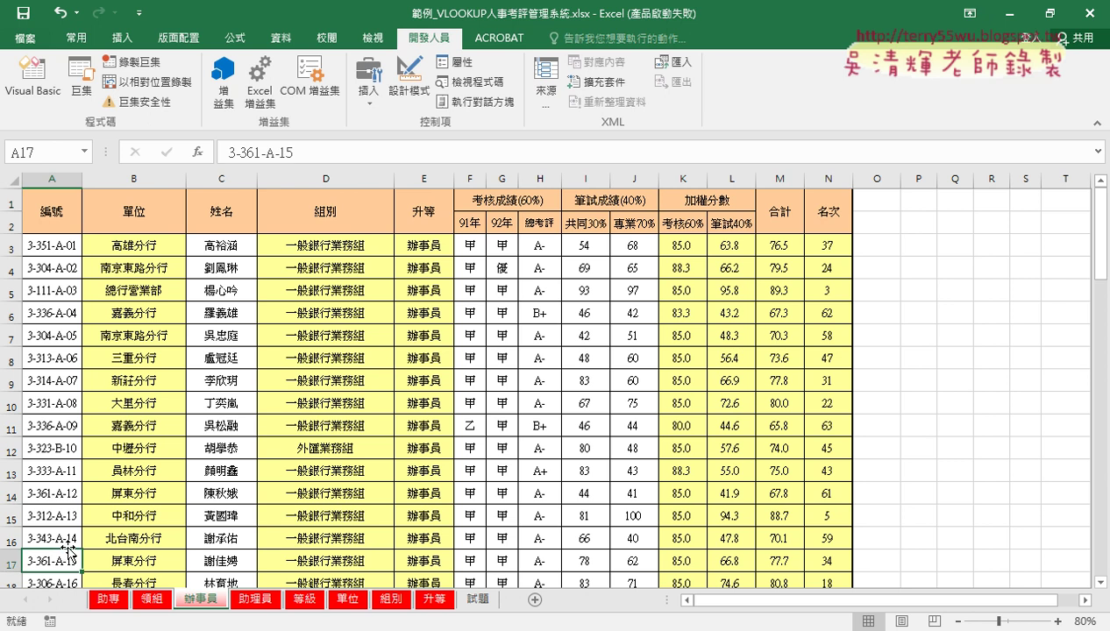
key(ctrl+Down)
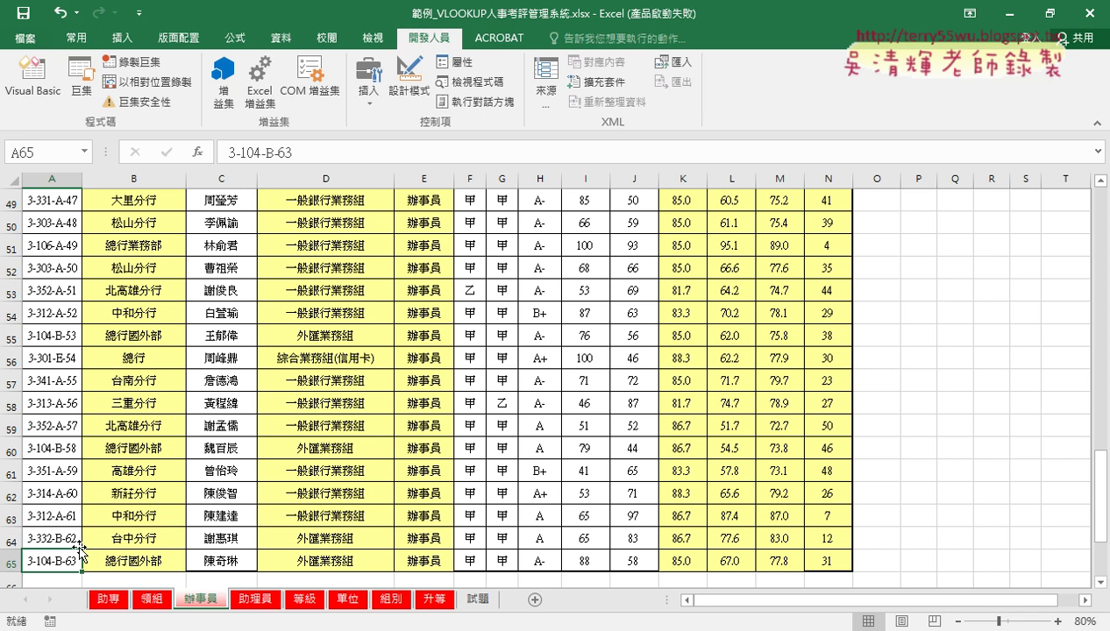
click(107, 599)
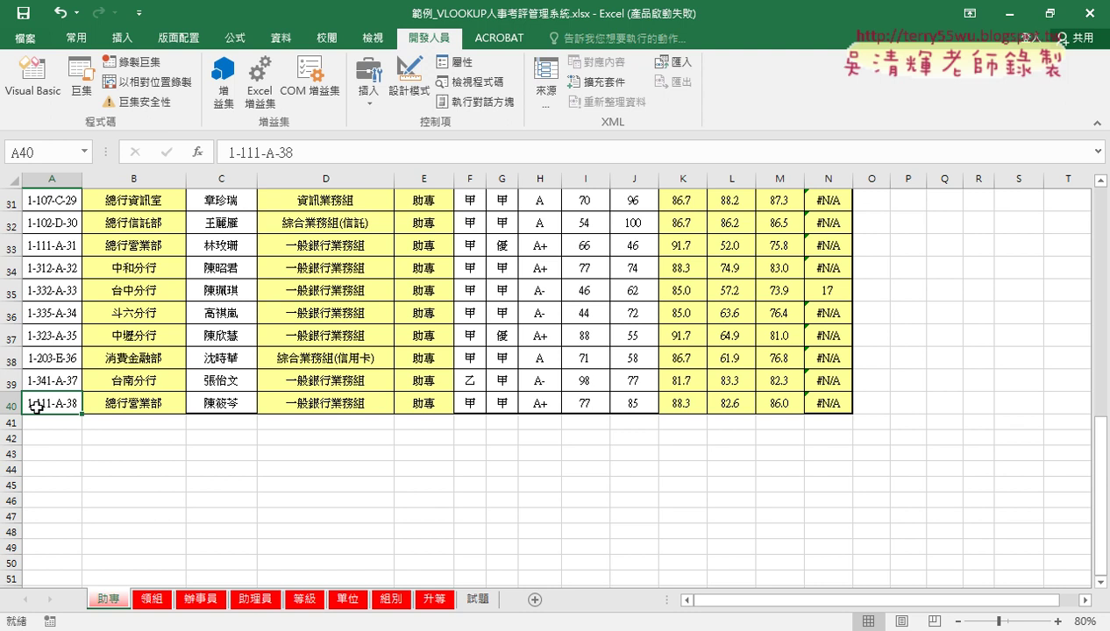
Compare the N26, N3 and M3 formulas, confirm totals reach row 40, and select N3.
key(ctrl+Up)
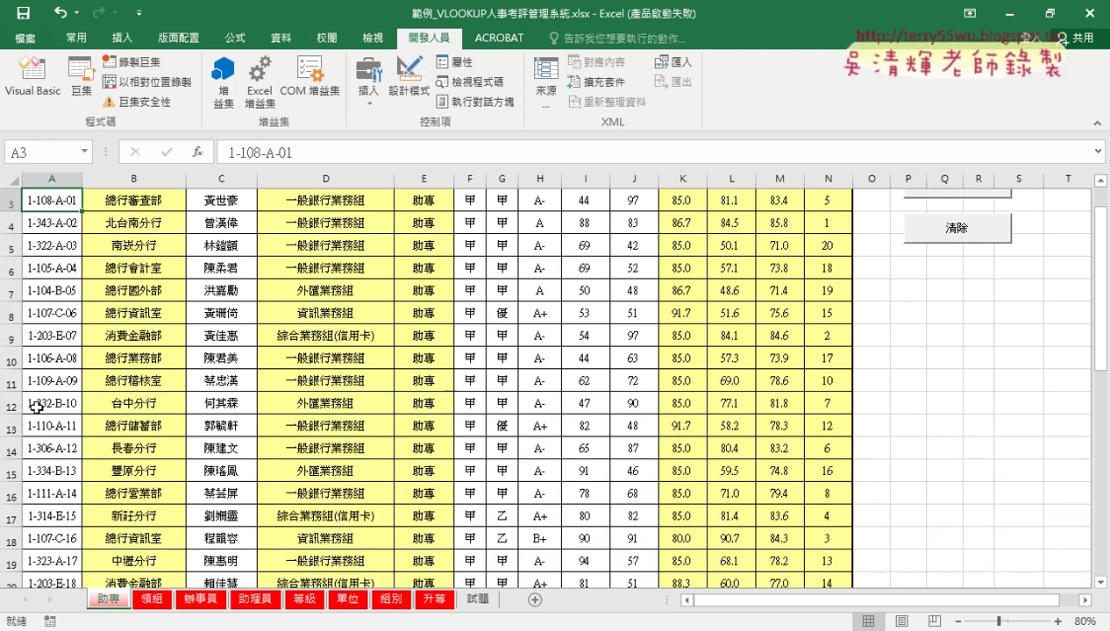
key(ctrl+Down)
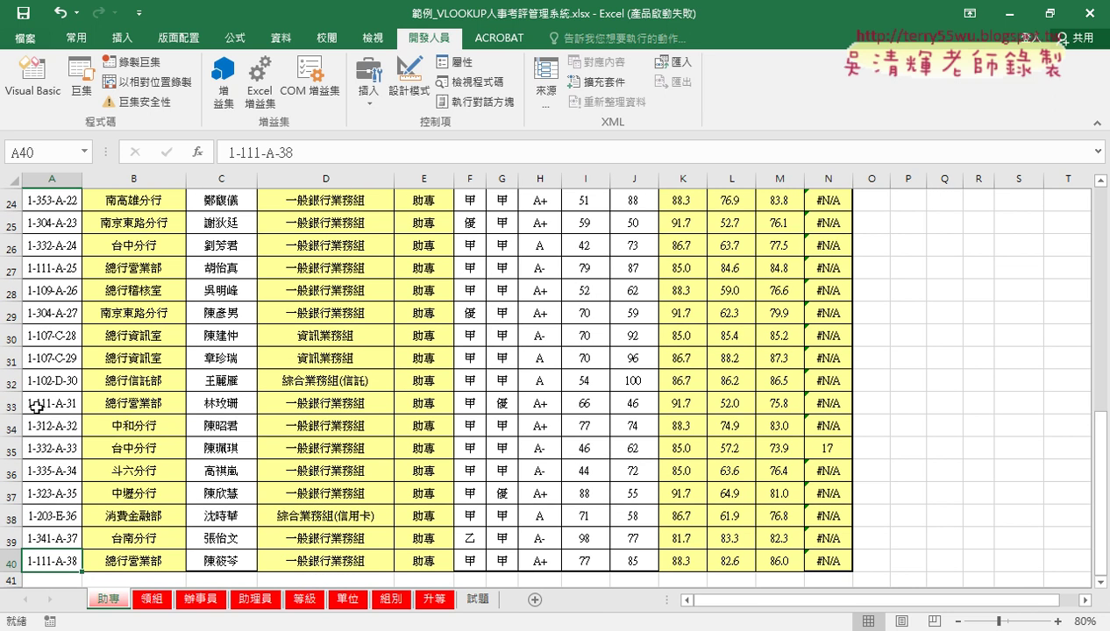
click(828, 246)
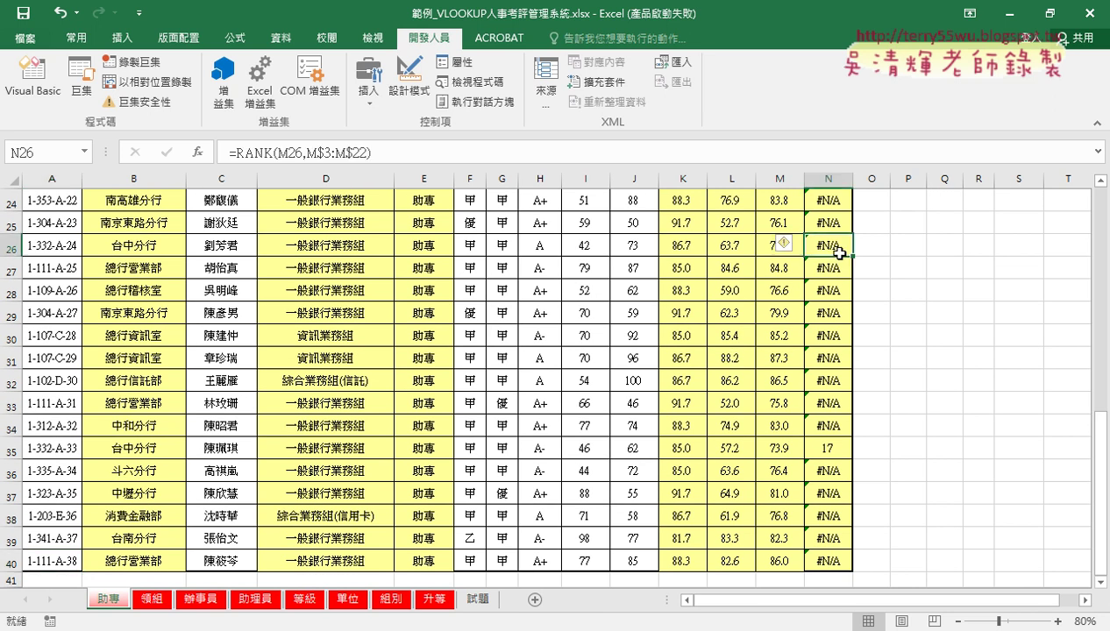
scroll(840, 254, up, 8)
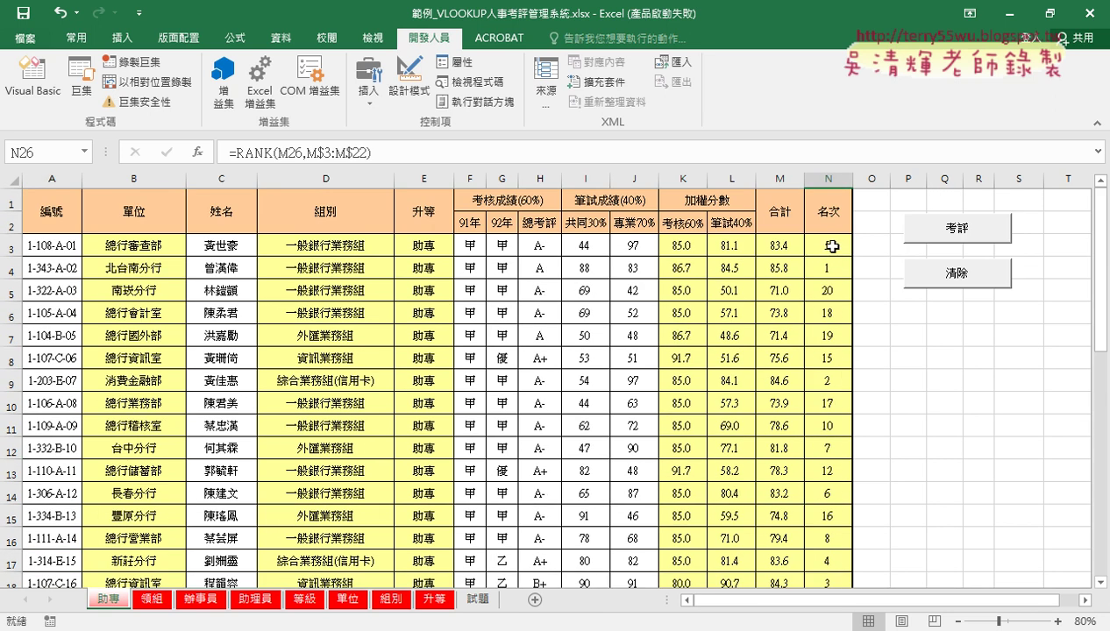
click(824, 245)
click(780, 249)
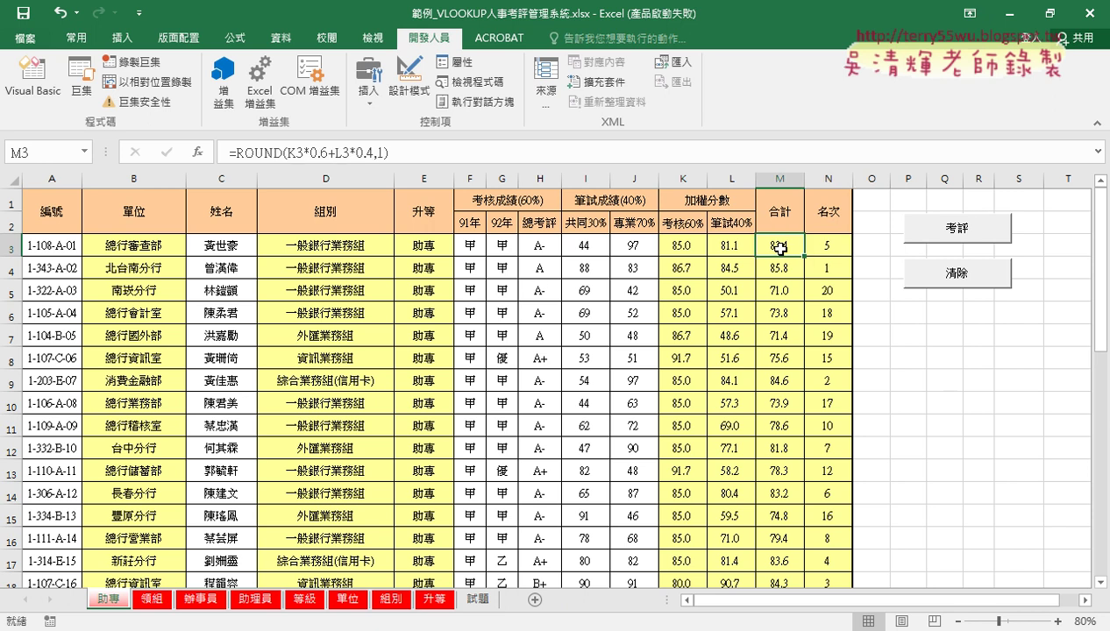
click(829, 246)
click(788, 248)
key(ctrl+Down)
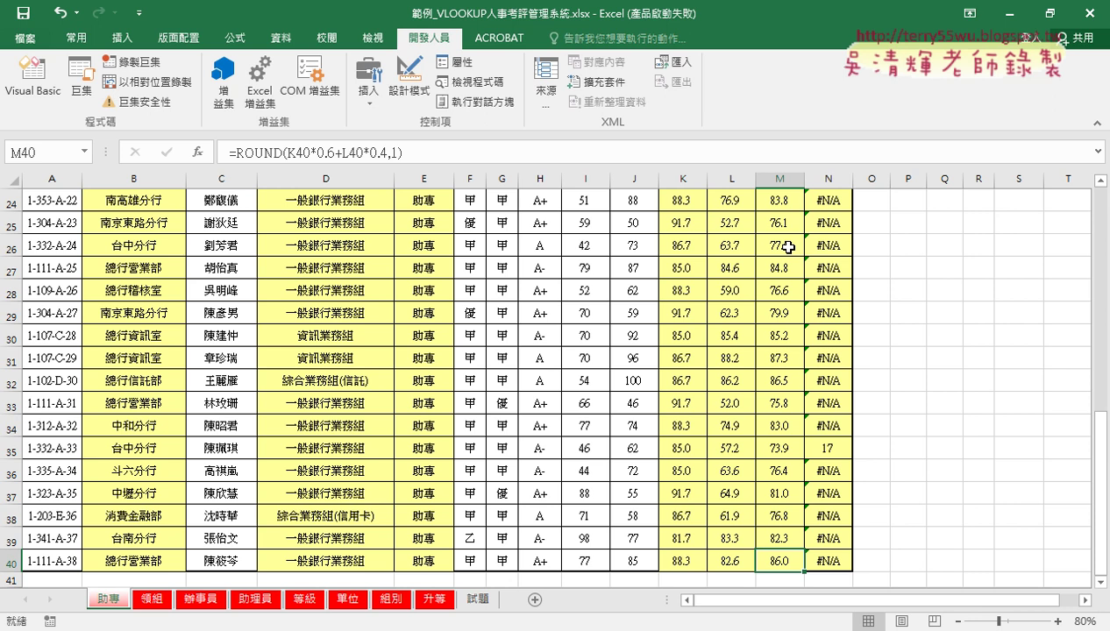
key(ctrl+Up)
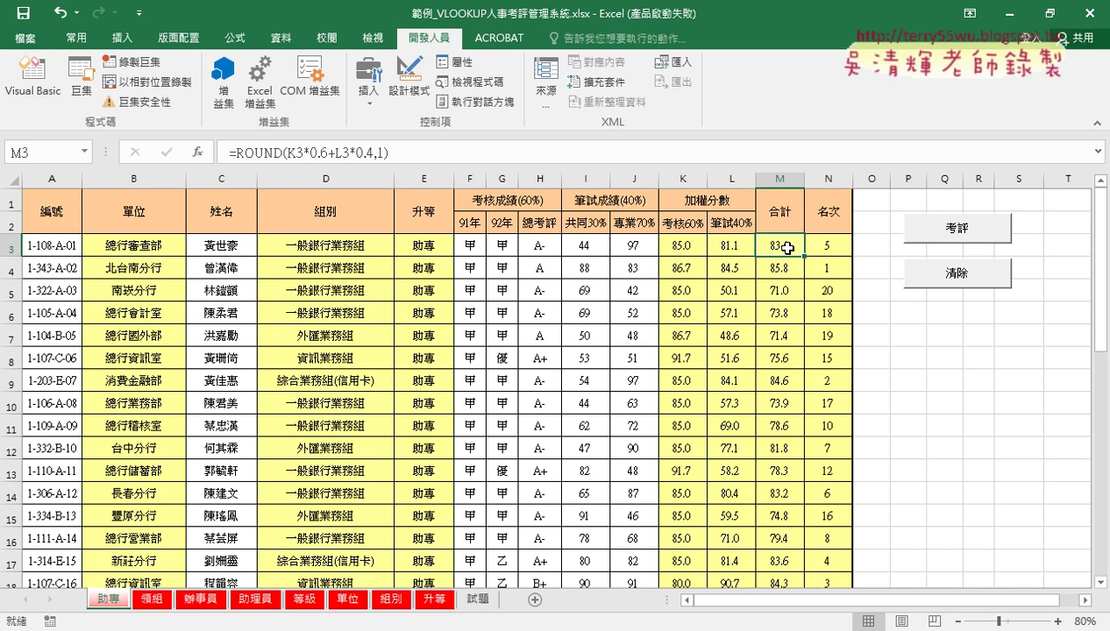
click(827, 247)
Extend N3's rank range so the formula reads =RANK.EQ(M3,M$3:M$40).
click(379, 151)
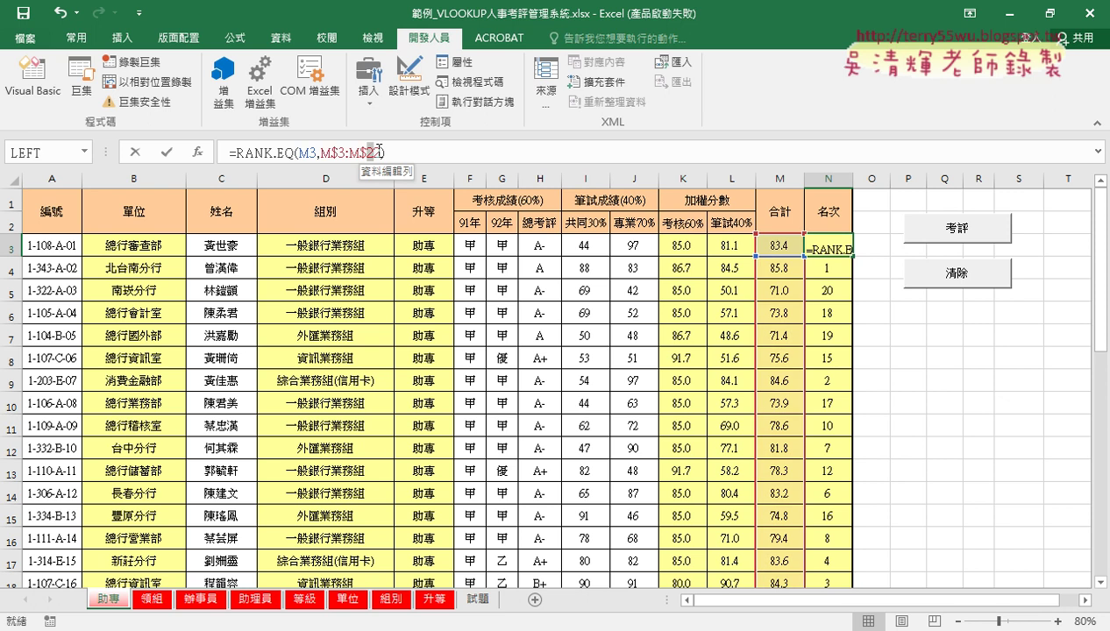
double_click(377, 151)
text(40)
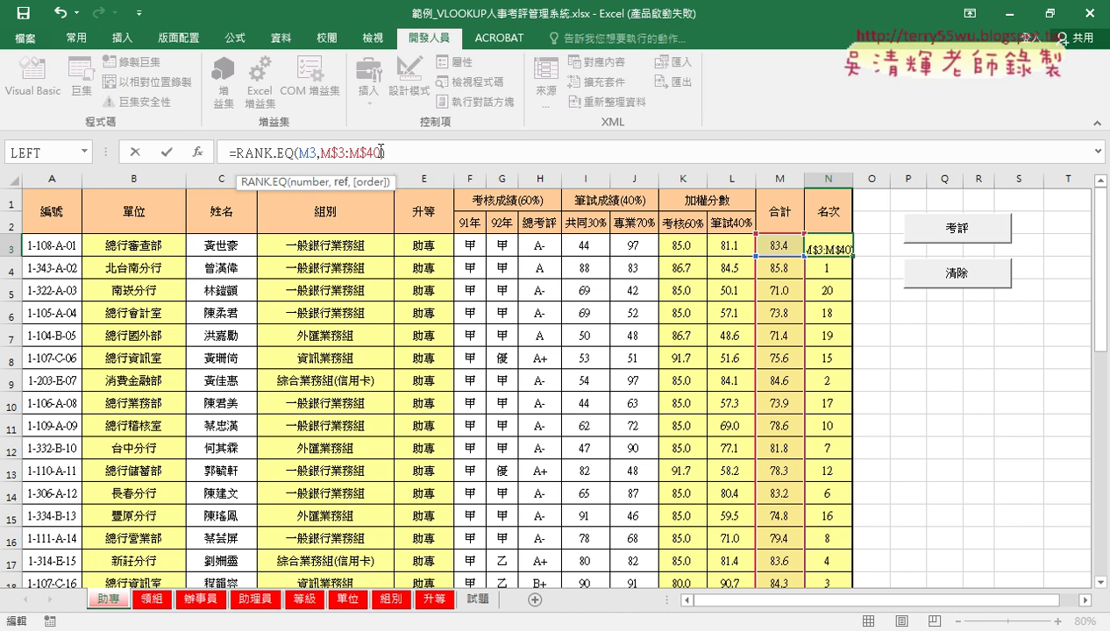
click(167, 152)
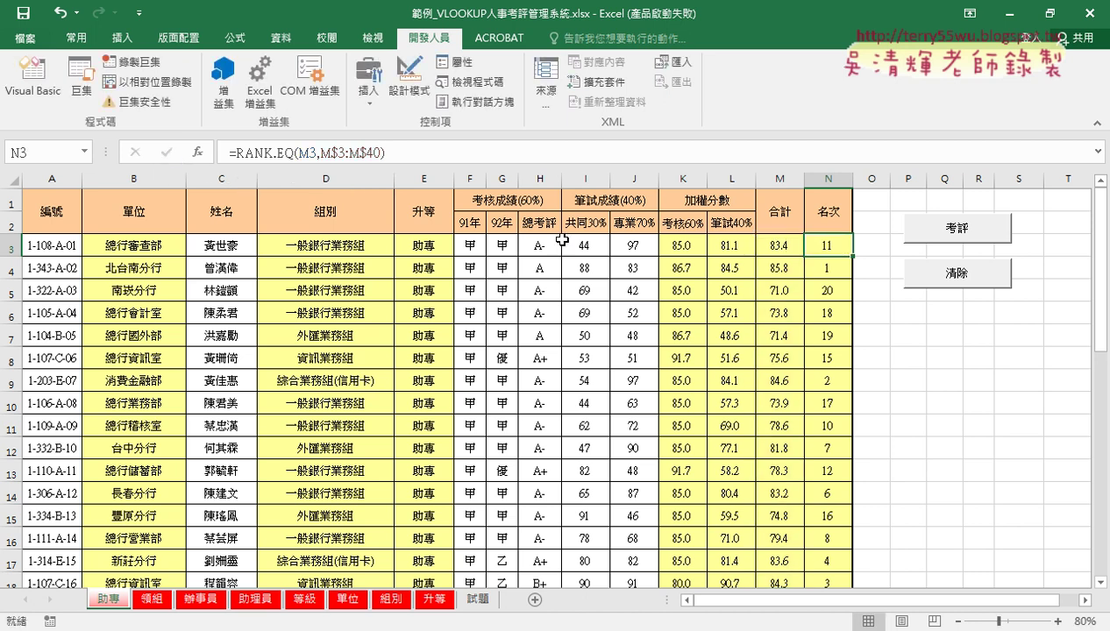
Fill the rank formula down column N to row 40.
double_click(849, 257)
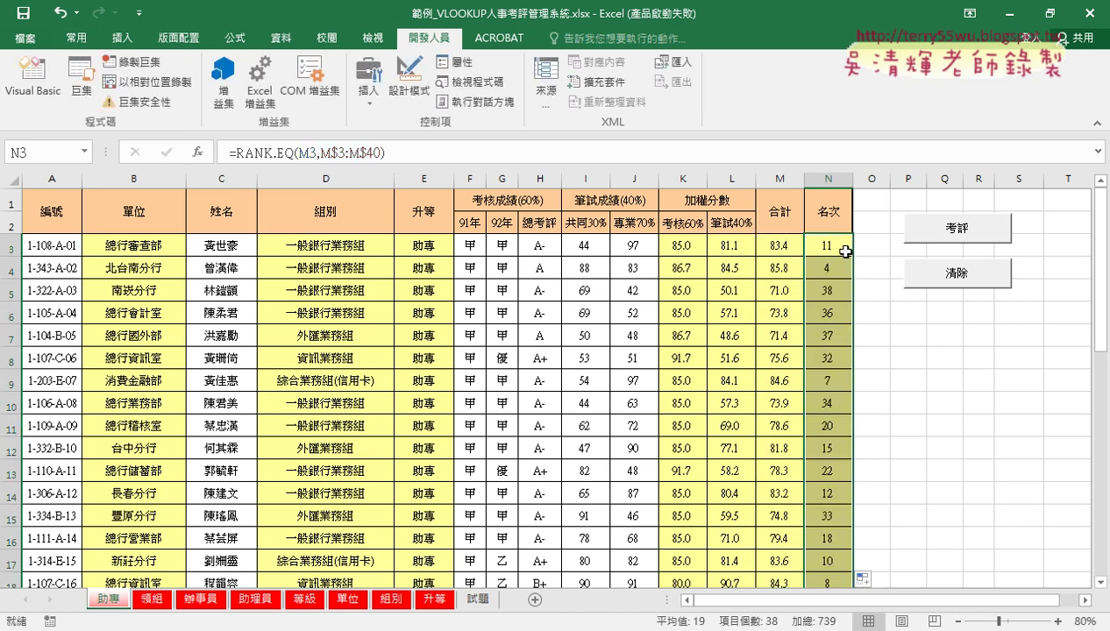
scroll(877, 342, down, 10)
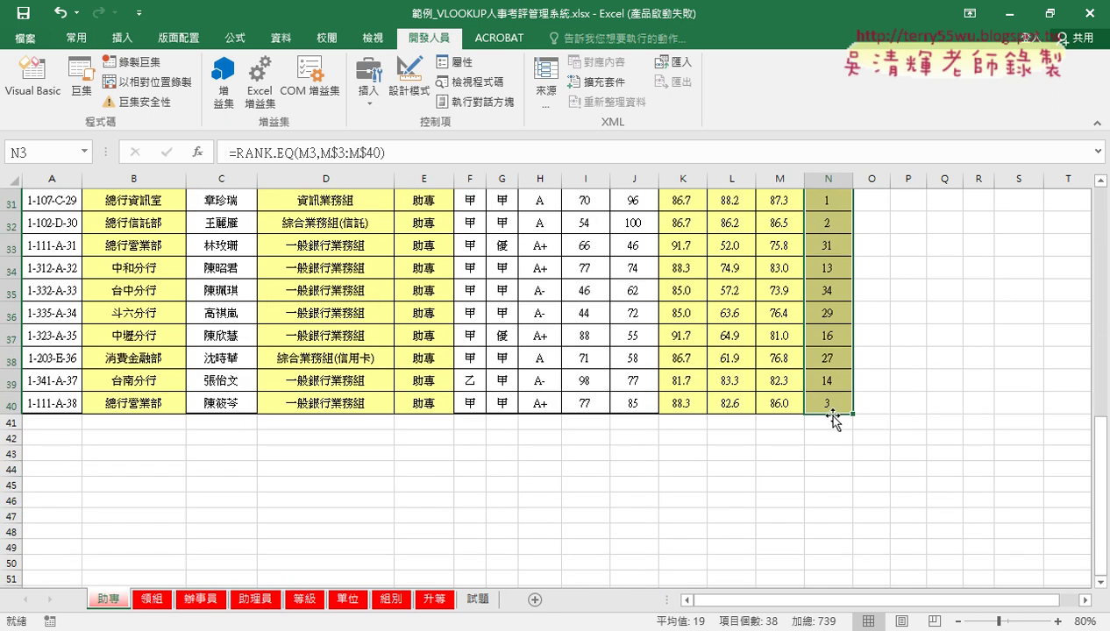
scroll(834, 408, up, 4)
scroll(833, 408, up, 6)
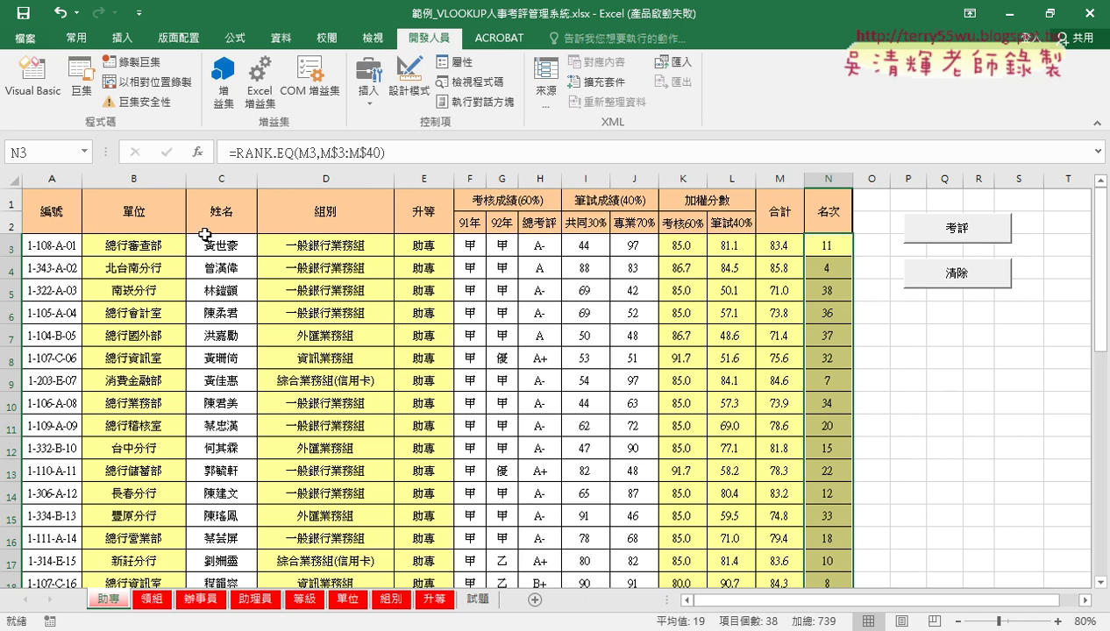
click(137, 241)
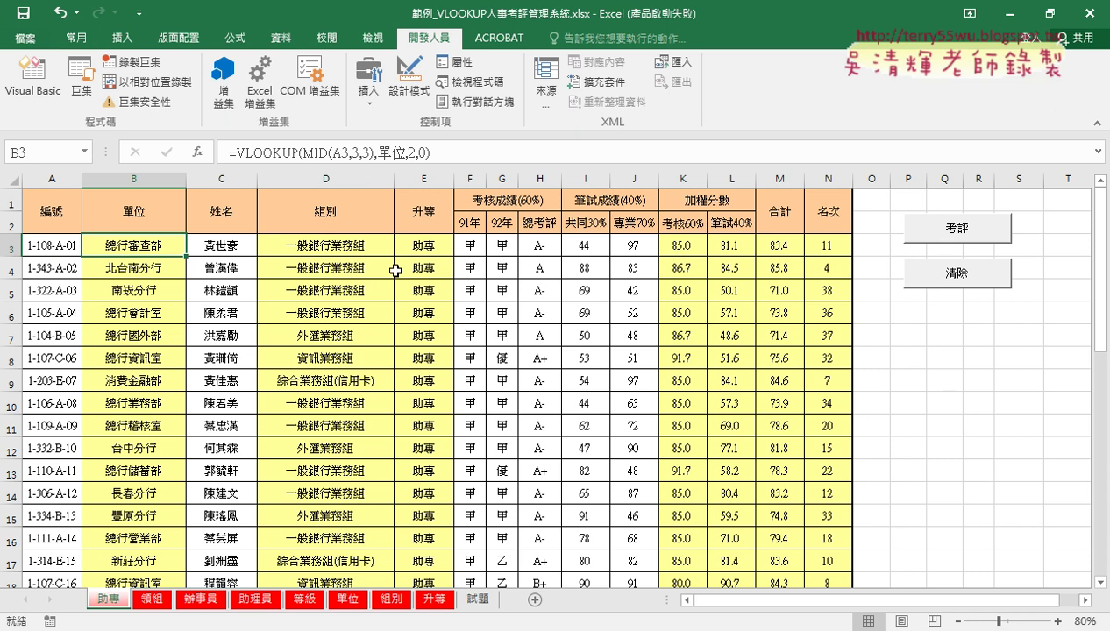
click(787, 254)
click(829, 252)
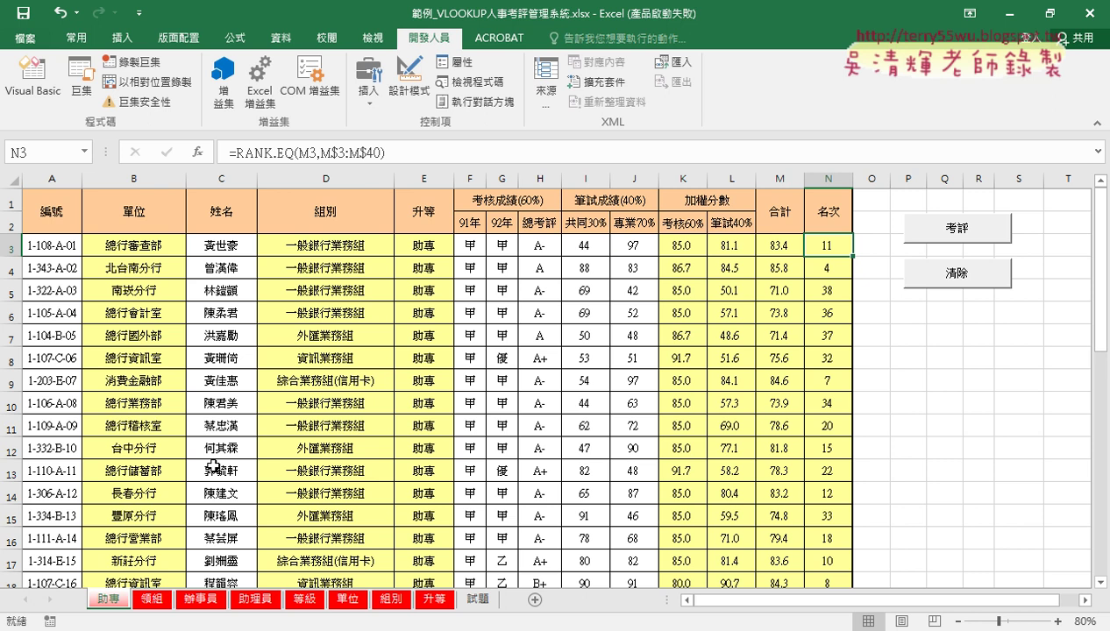
Clear and refill the computed columns with the 清除 and 考評 buttons, then view 領組.
click(971, 279)
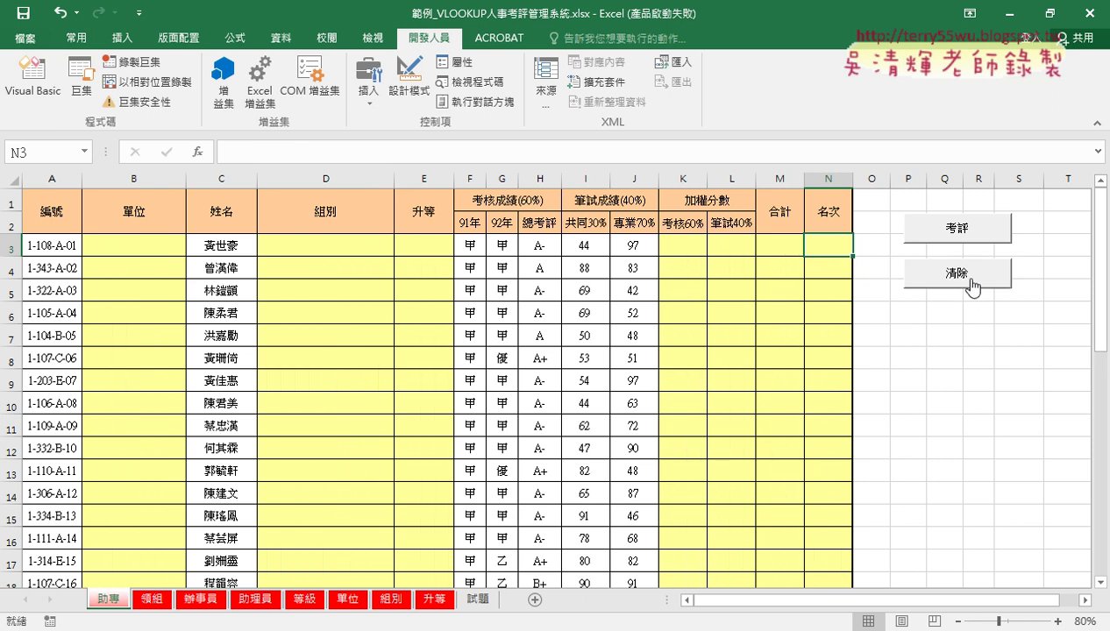
click(944, 235)
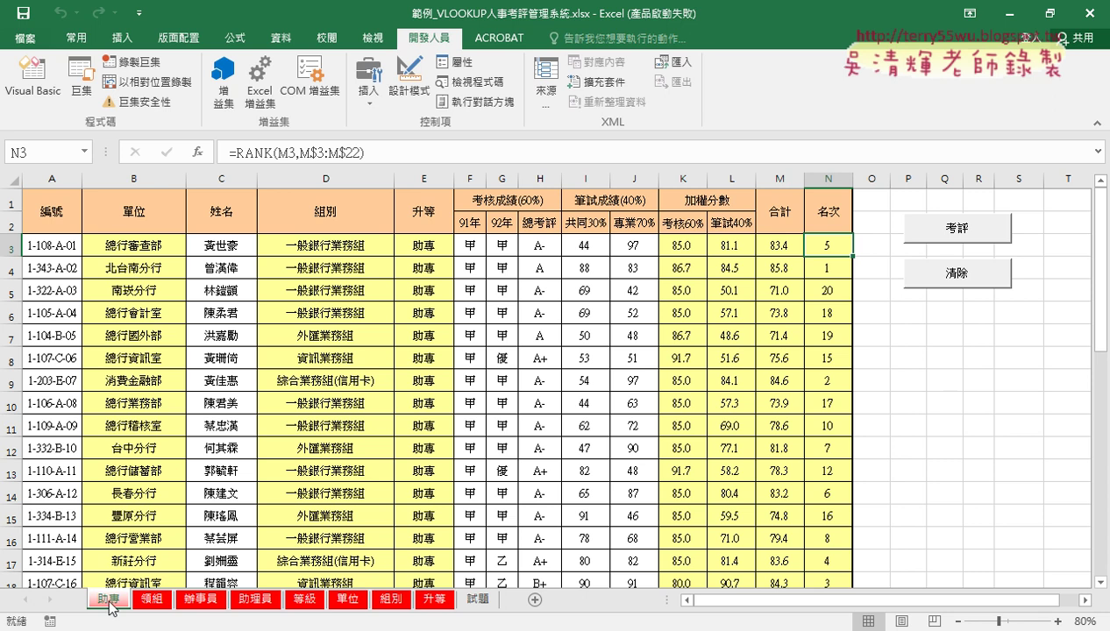
click(154, 603)
scroll(417, 277, up, 5)
scroll(410, 301, up, 12)
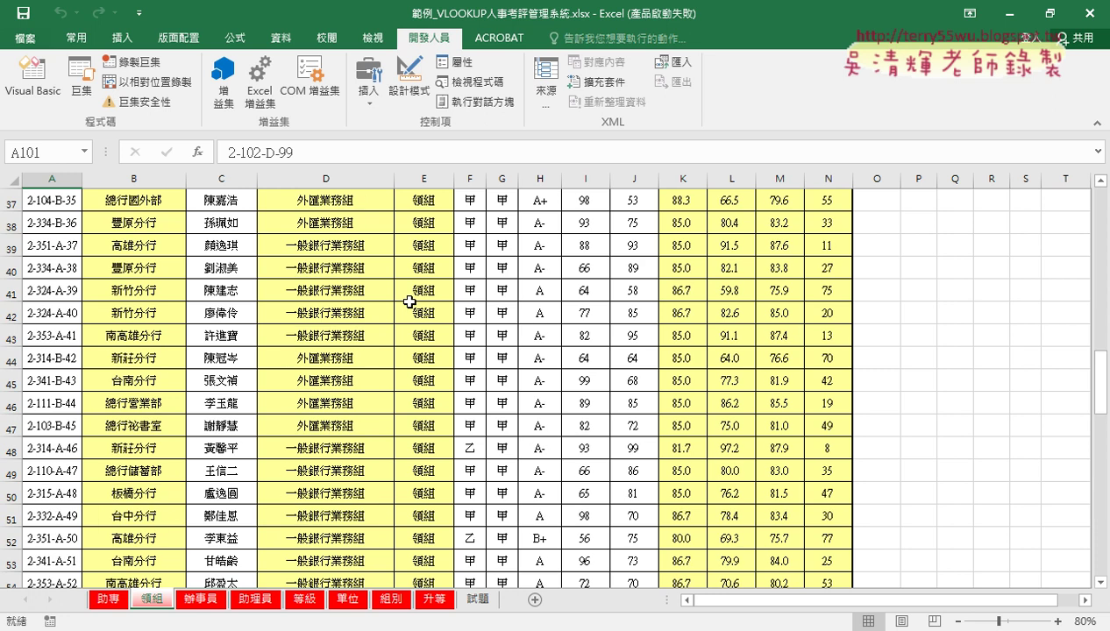
scroll(410, 301, up, 12)
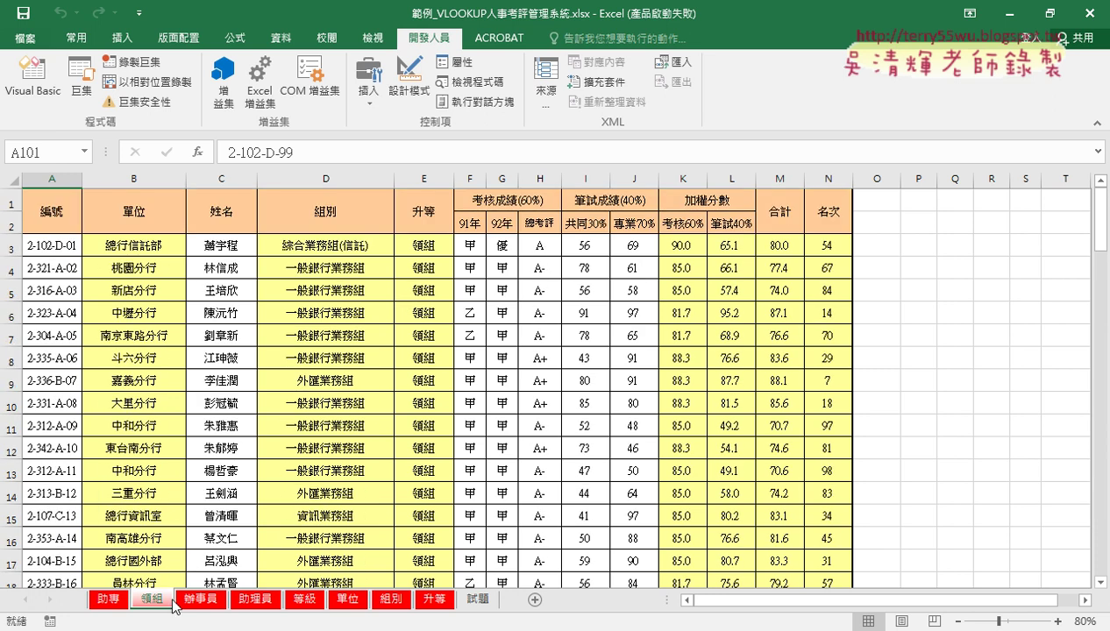
Cycle through the 辦事員, 助理員 and 助專 sheets, ending on the 領組 sheet.
click(205, 602)
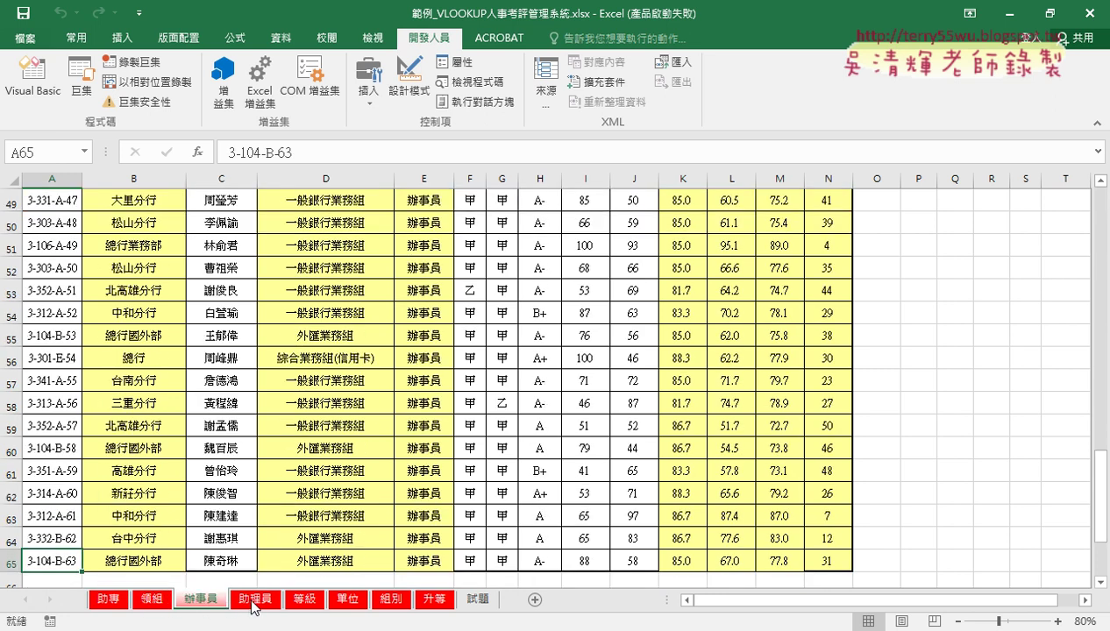
click(254, 601)
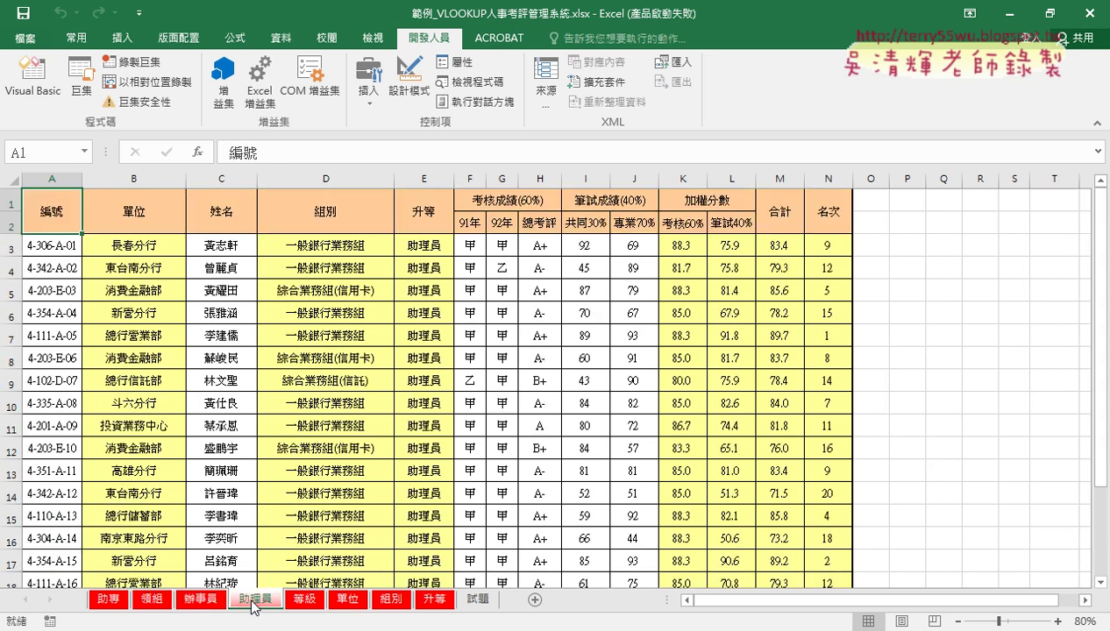
click(112, 604)
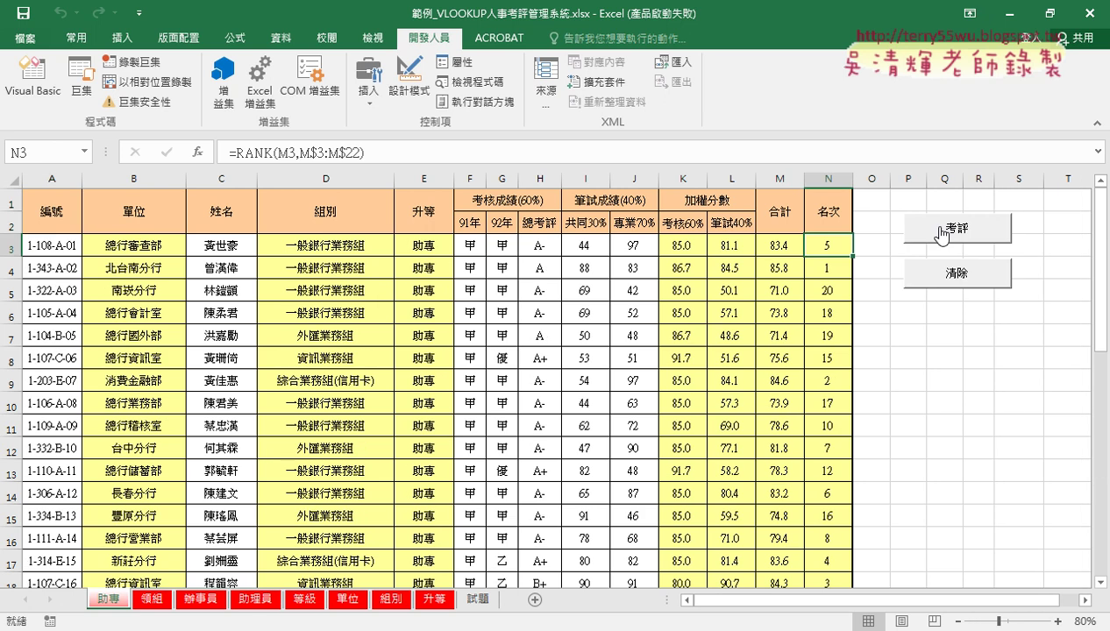
click(154, 601)
click(204, 600)
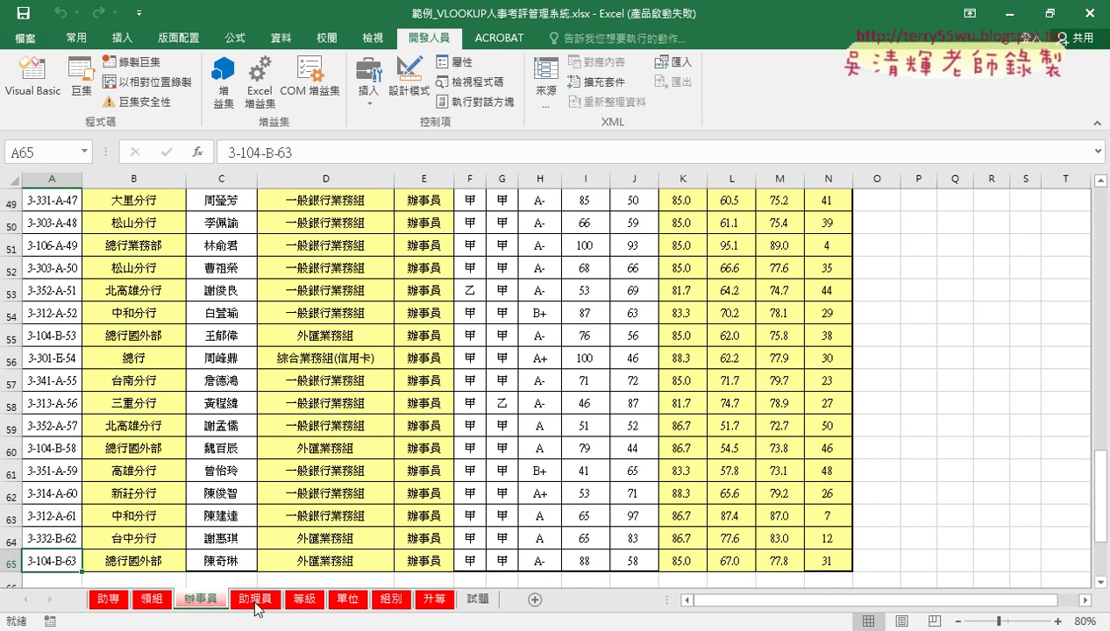
click(255, 602)
click(113, 604)
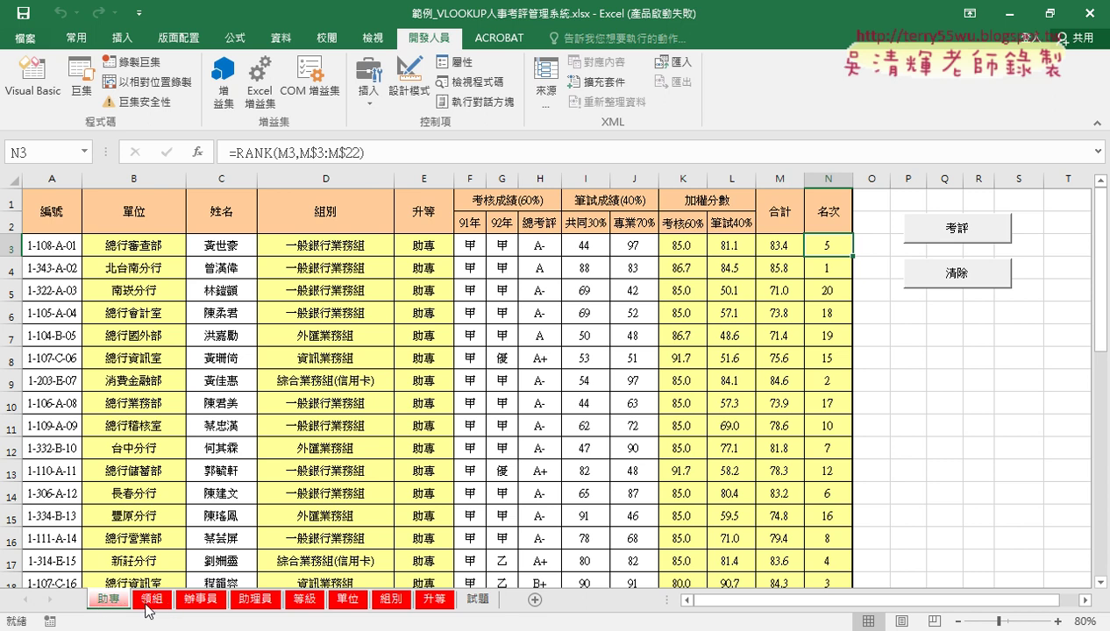
click(151, 600)
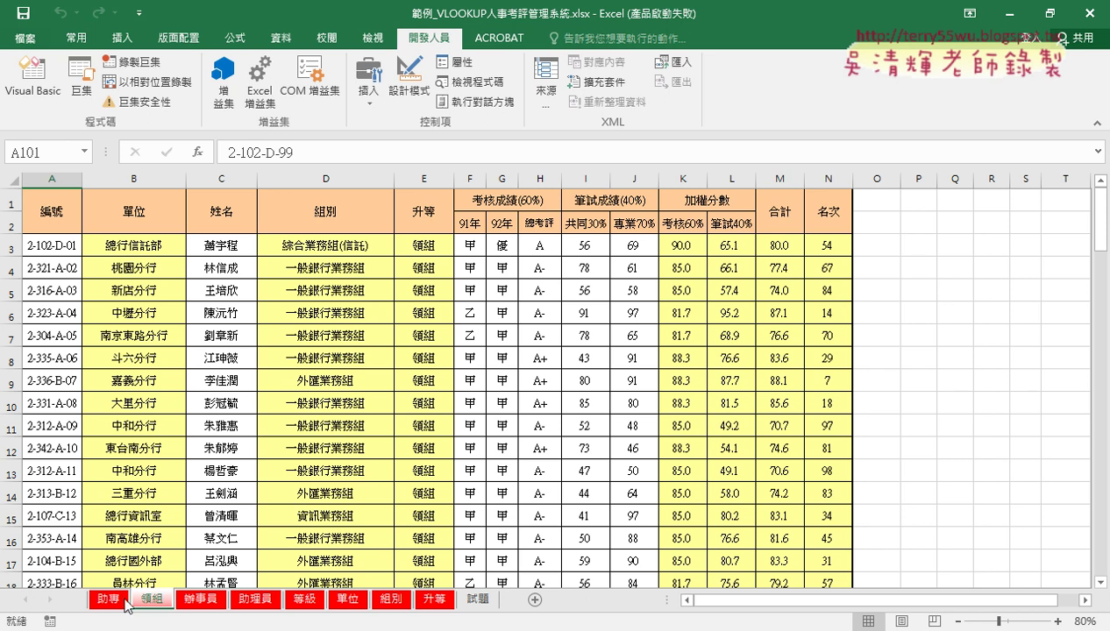
Duplicate the 考評 procedure in the VBA module and name the copy 考評2.
click(51, 107)
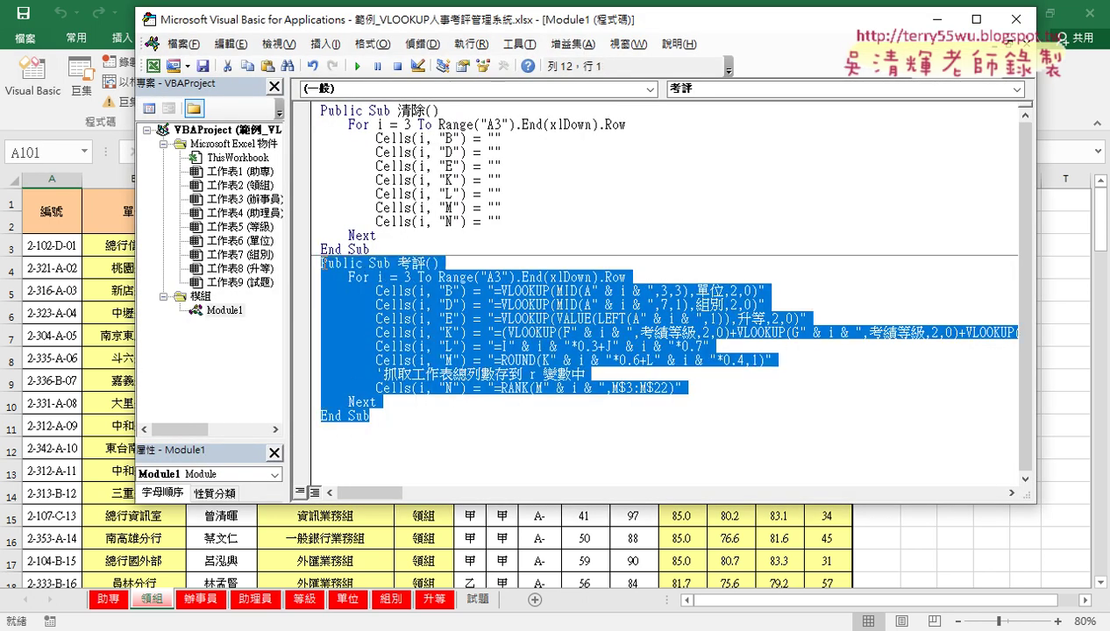
drag(379, 419, 318, 262)
drag(362, 353, 342, 443)
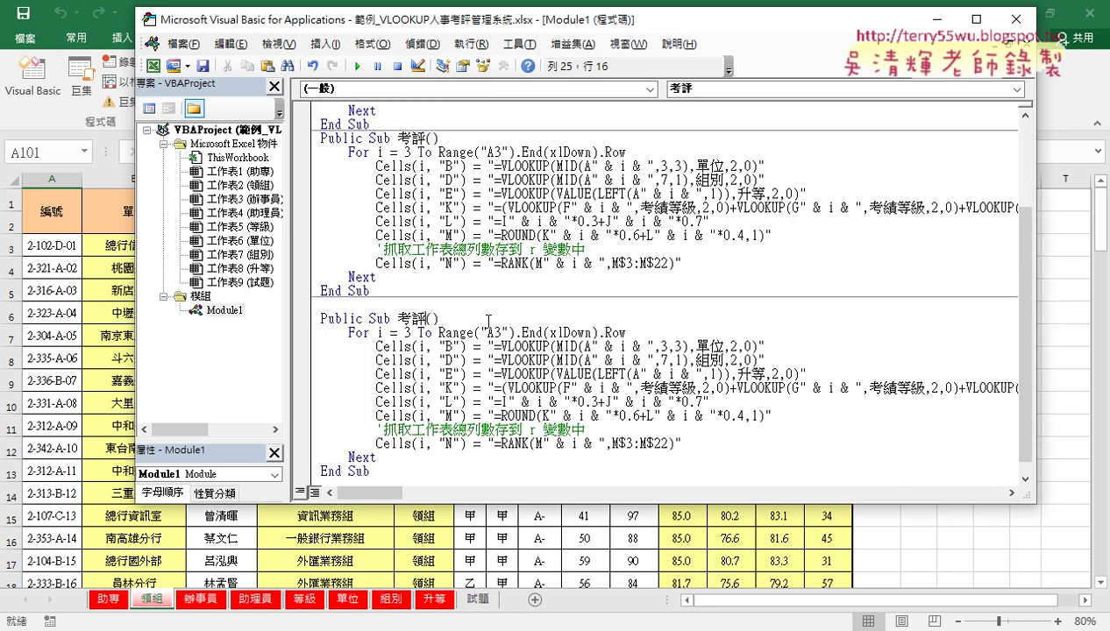
text(2)
click(666, 443)
Confirm on the 領組 sheet that the 名次 column data ends at row 101.
click(173, 534)
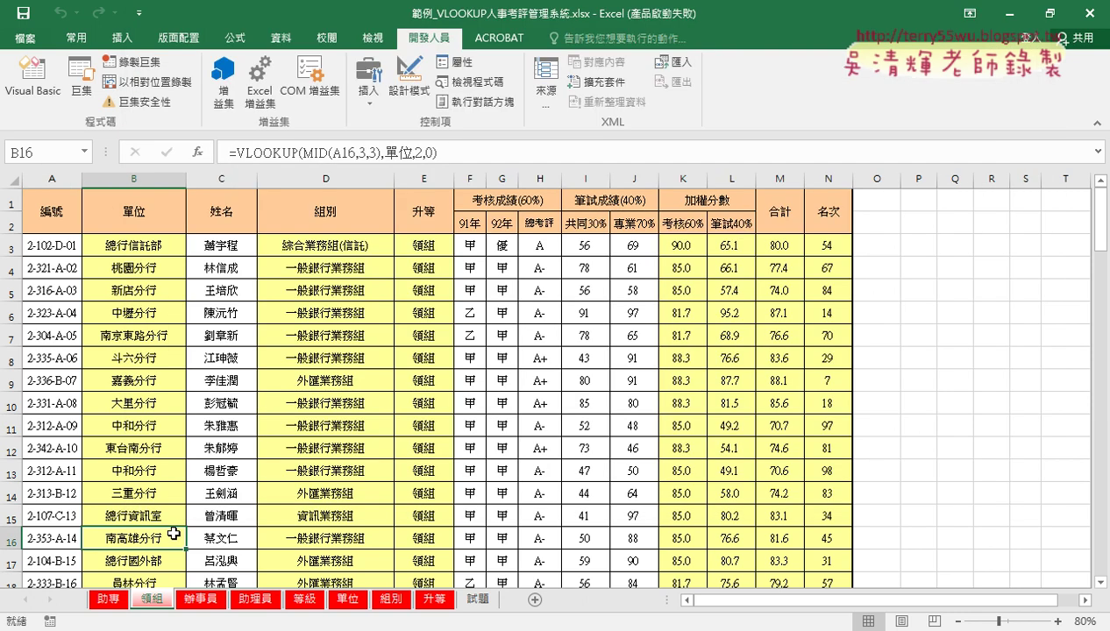
scroll(759, 408, down, 4)
scroll(760, 409, down, 2)
scroll(762, 409, down, 7)
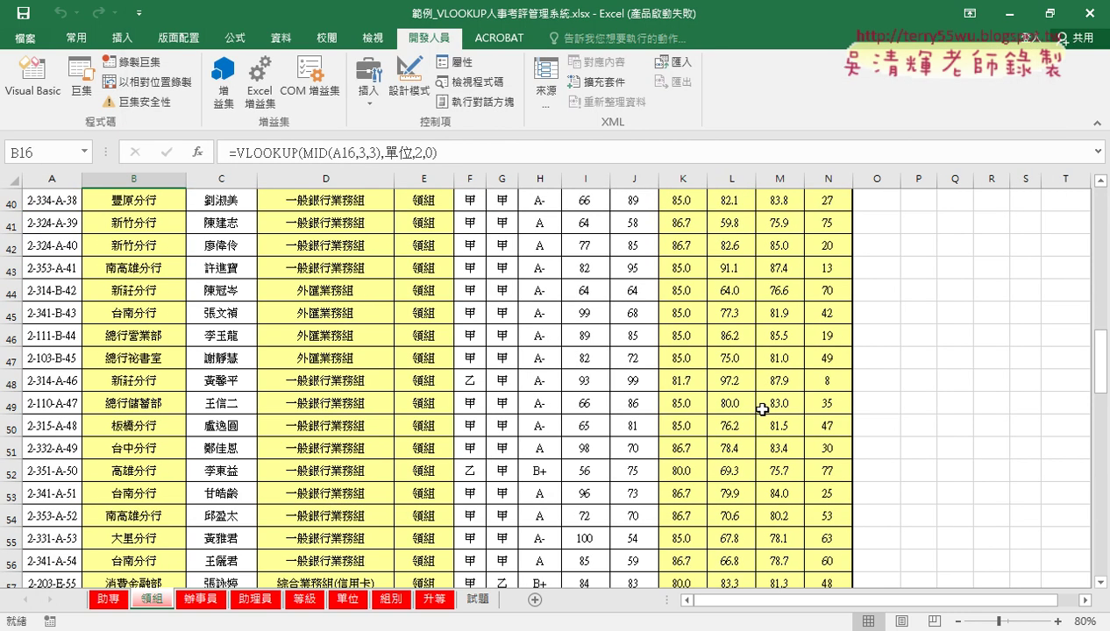
scroll(762, 410, down, 2)
click(834, 421)
key(ctrl+Down)
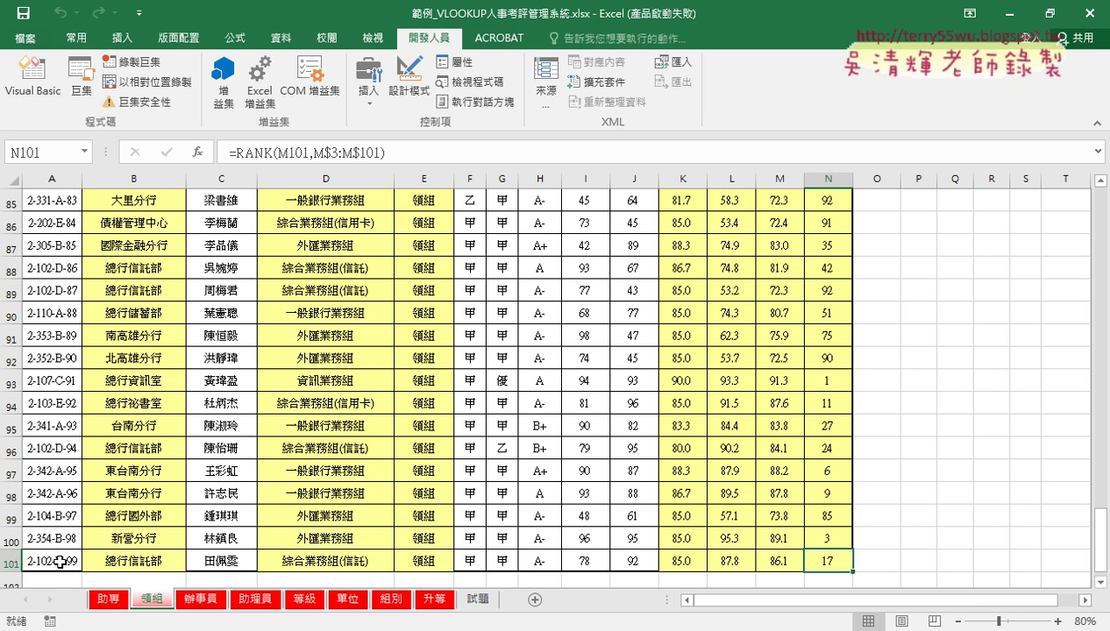
Change the rank range to M$3:M$40 in 考評 and M$3:M$101 in 考評2.
click(33, 77)
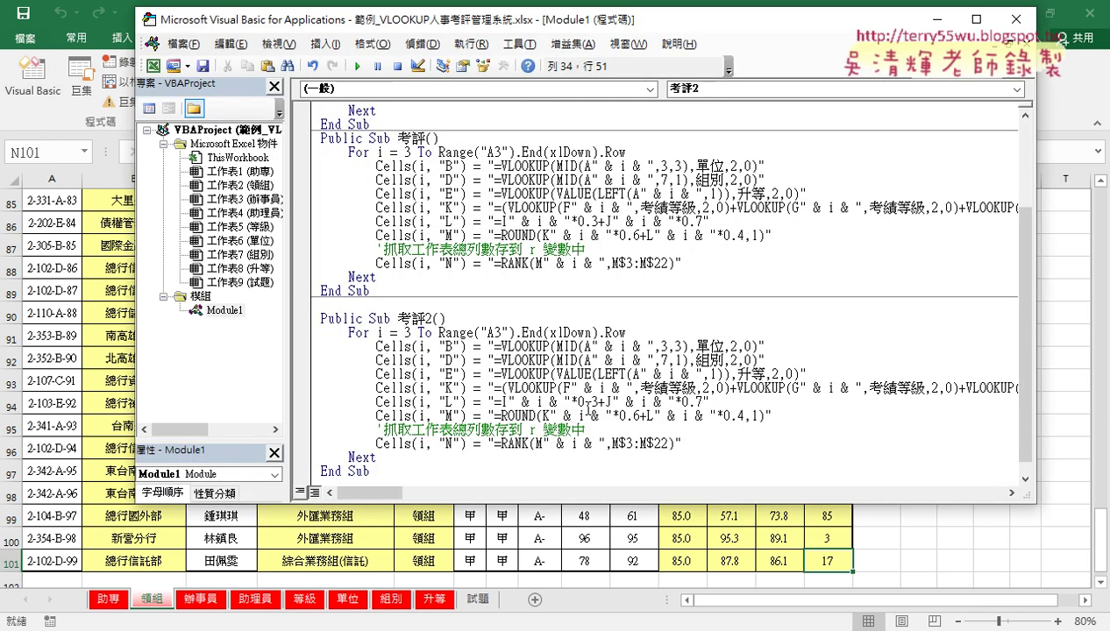
drag(669, 443, 654, 443)
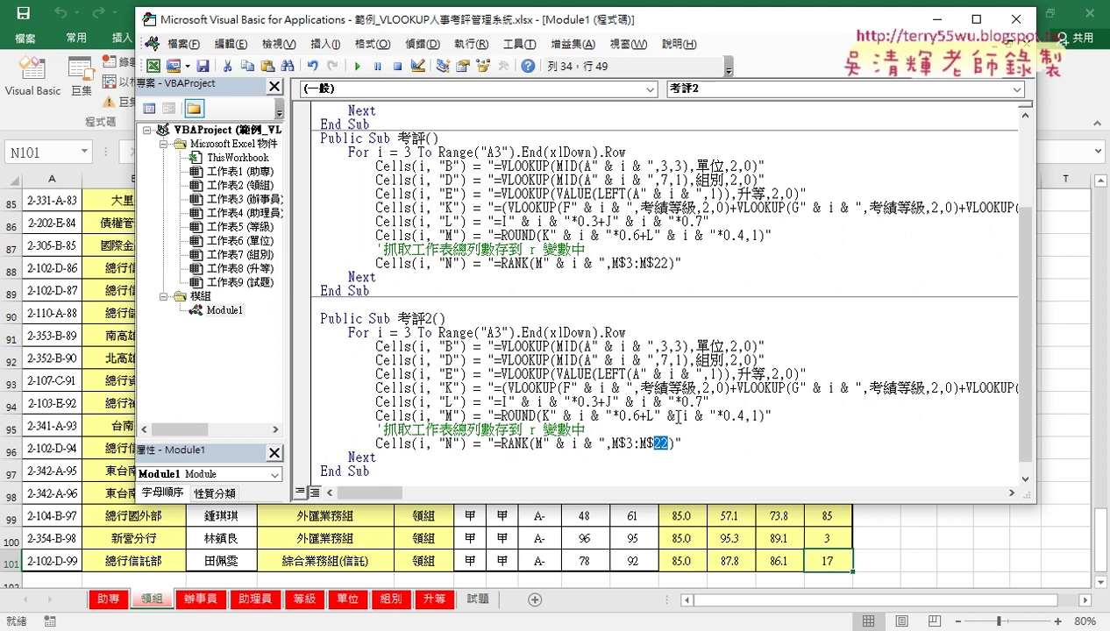
drag(669, 263, 656, 263)
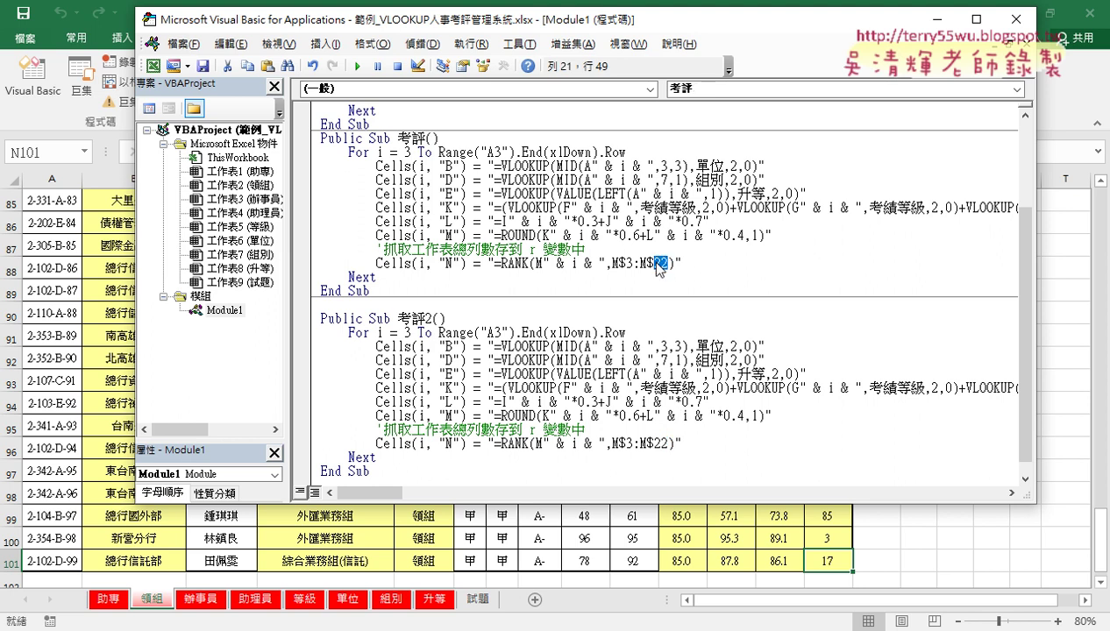
text(40)
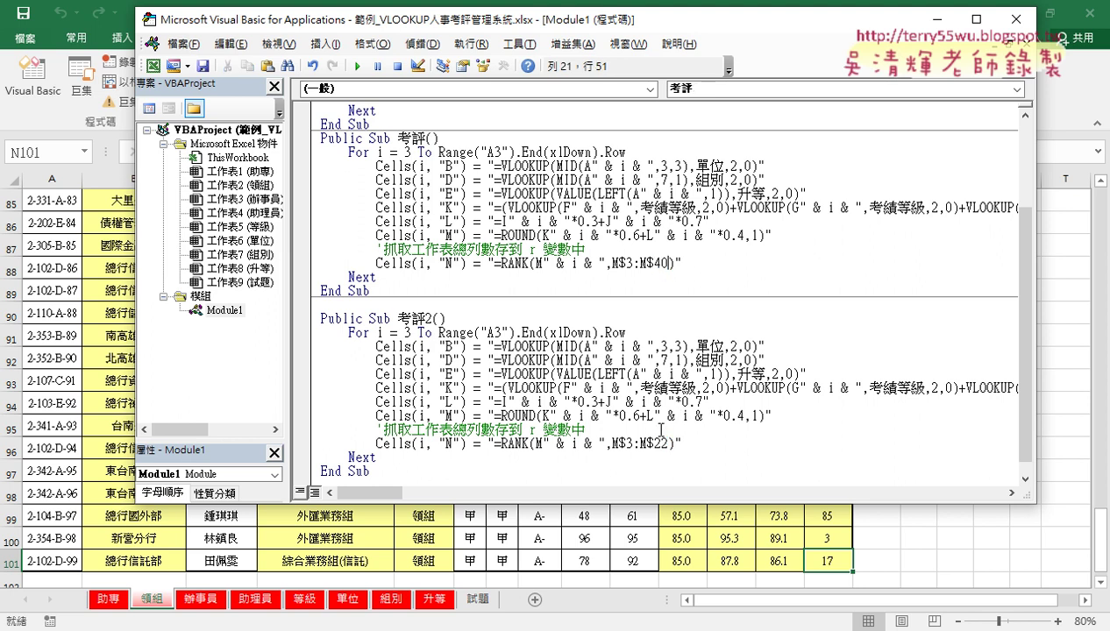
click(668, 444)
drag(668, 443, 654, 444)
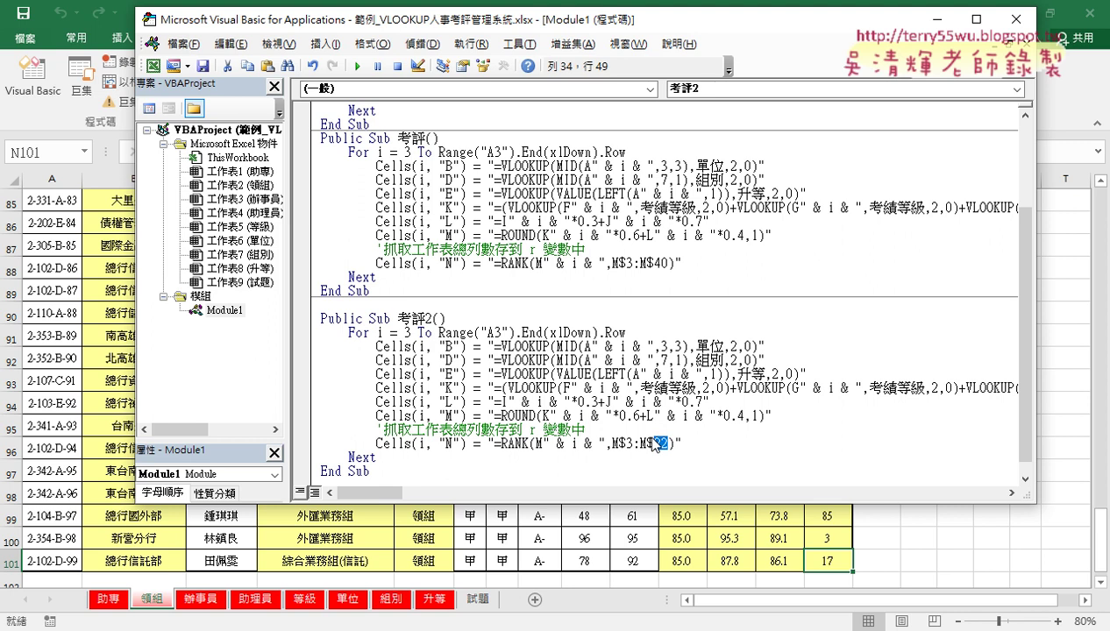
text(101)
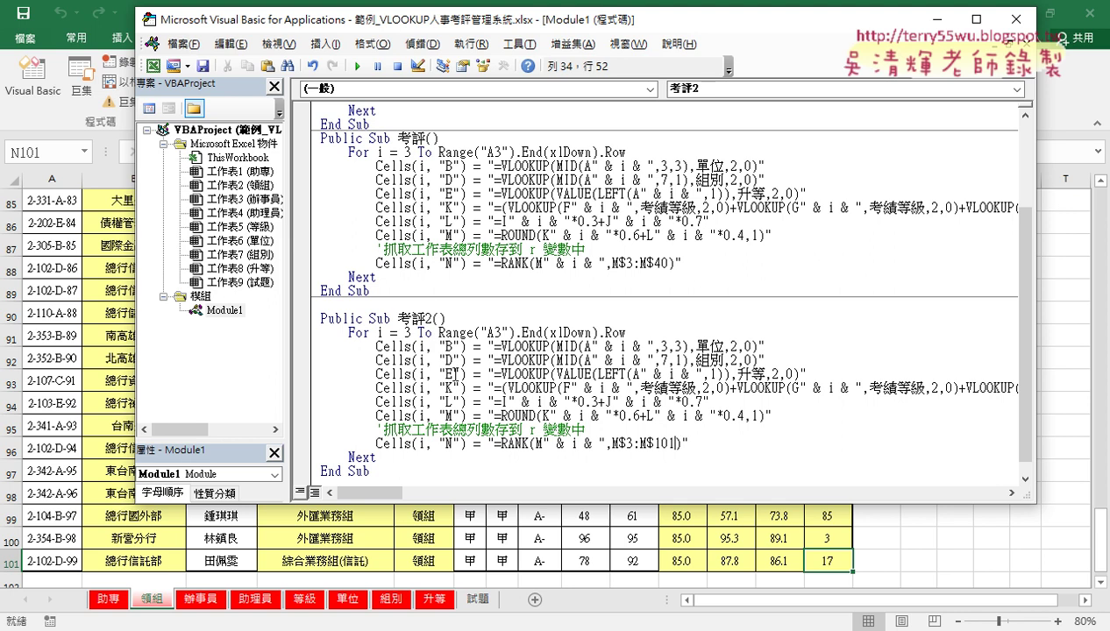
scroll(449, 362, up, 2)
scroll(449, 361, up, 1)
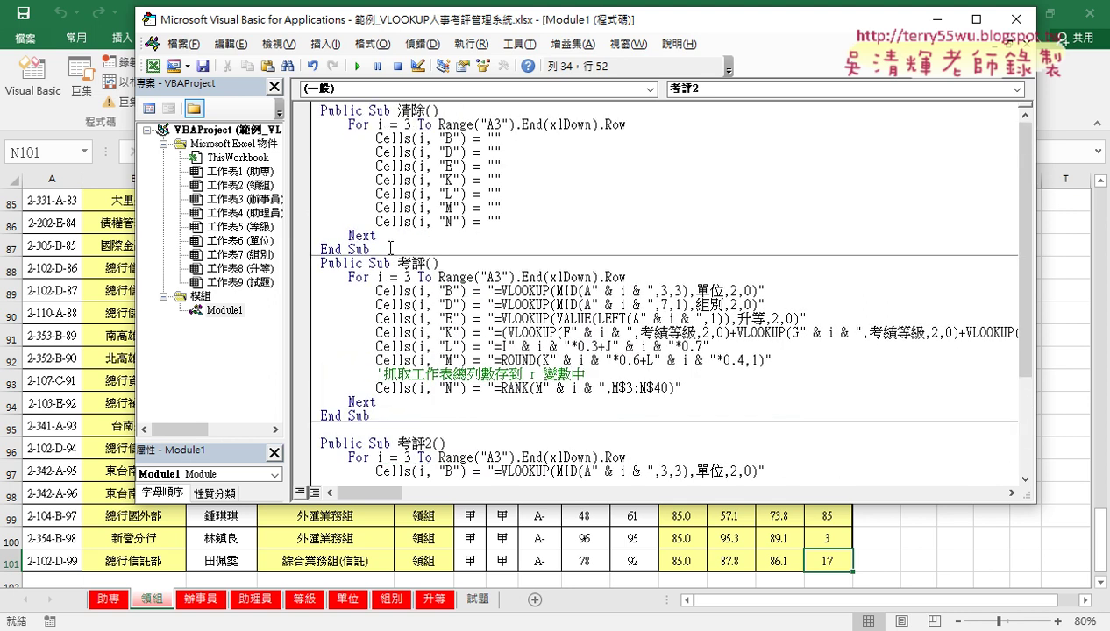
Duplicate the 清除 Sub as 清除2 and resize the code editor beside the worksheet.
drag(384, 249, 305, 109)
scroll(351, 188, down, 1)
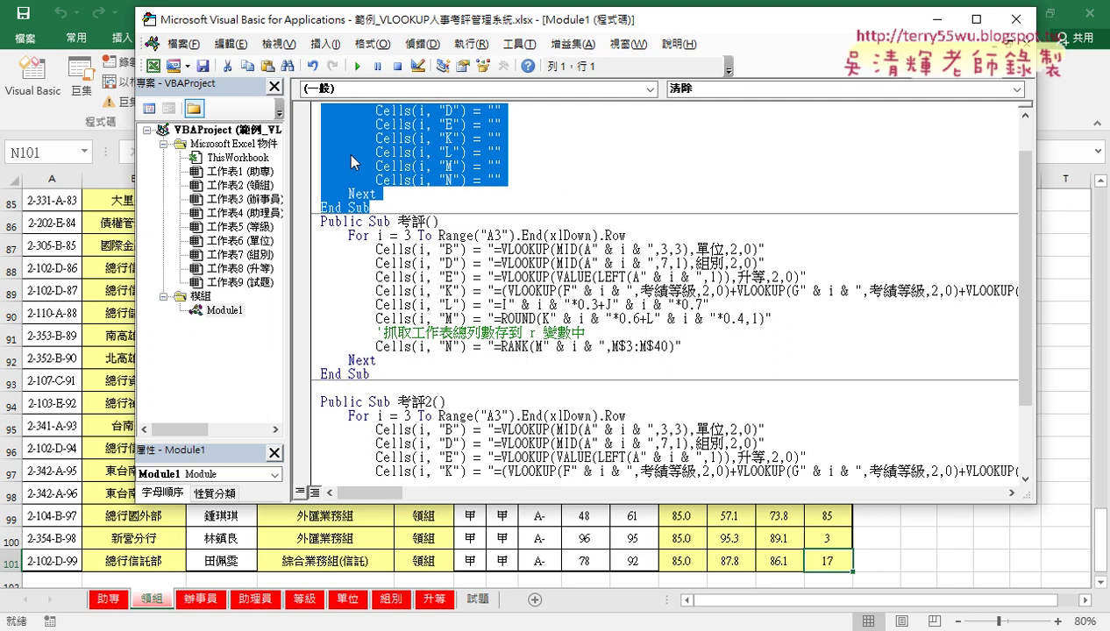
mouse_move(351, 193)
mouse_down()
mouse_move(367, 489)
mouse_move(333, 391)
mouse_up()
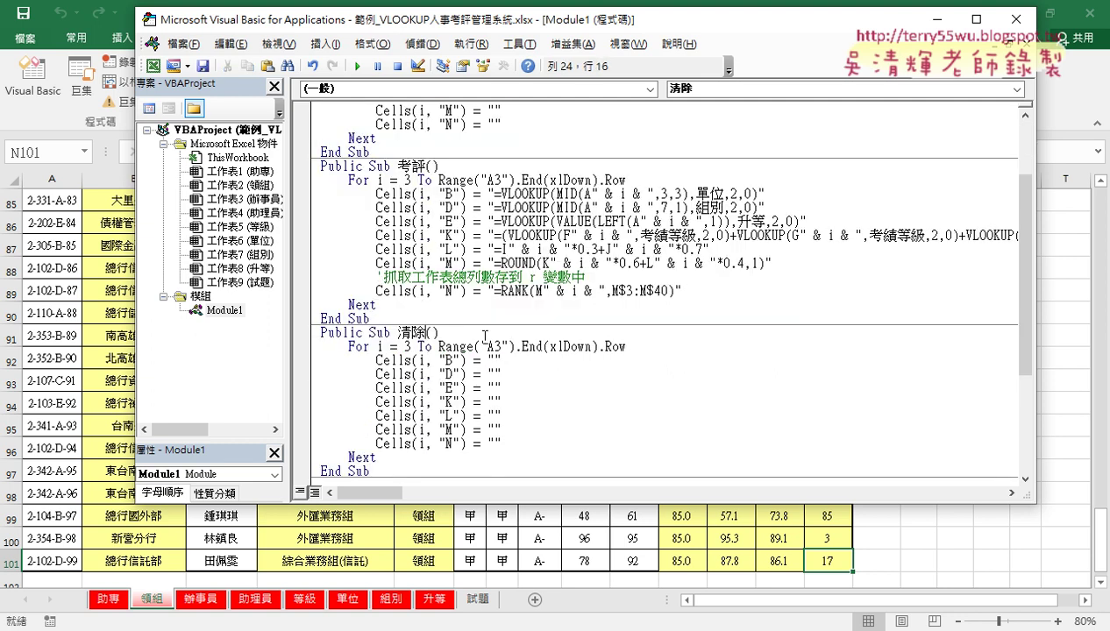
text(2)
scroll(524, 332, down, 2)
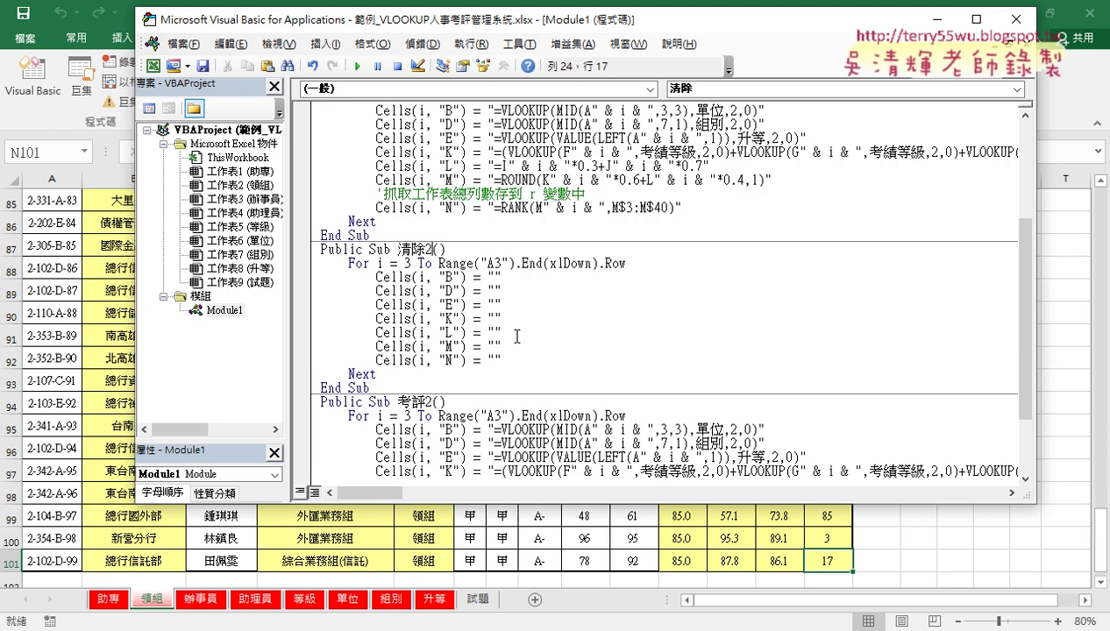
click(479, 333)
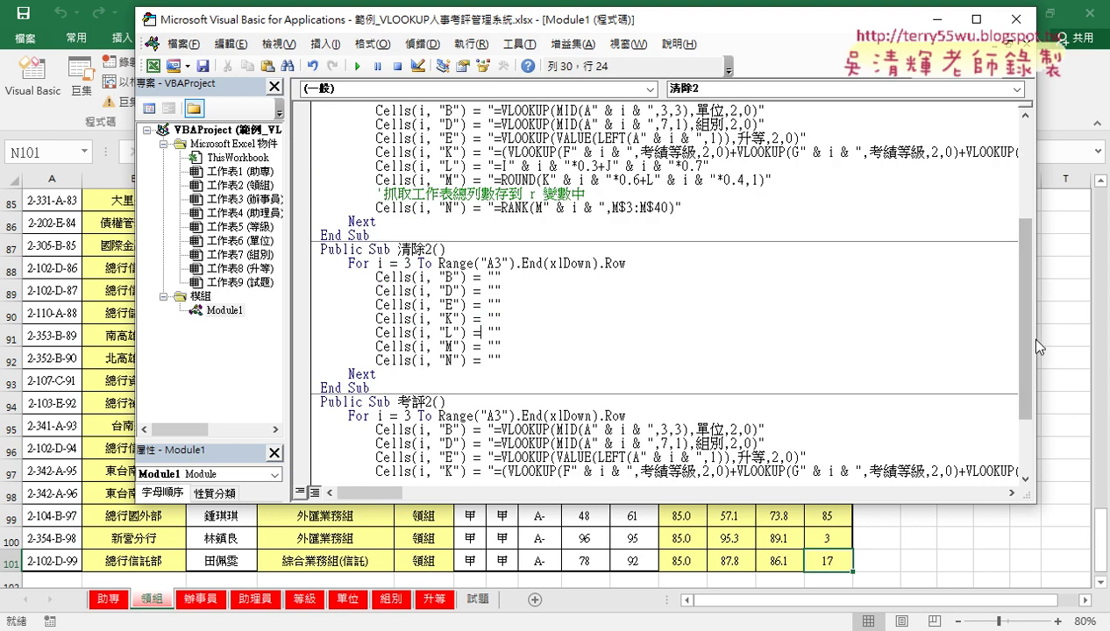
drag(1038, 347, 767, 346)
drag(627, 263, 439, 263)
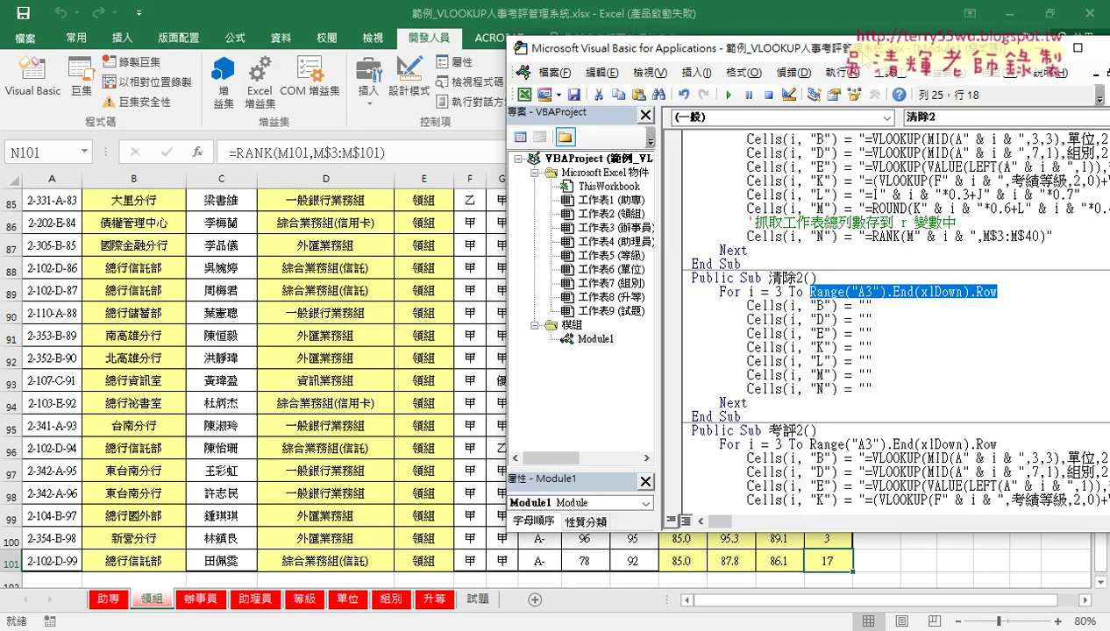
drag(498, 39, 883, 67)
scroll(789, 263, down, 2)
Run 清除2 then 考評2 to clear and refill 領組, with N101 ranking 17.
click(796, 249)
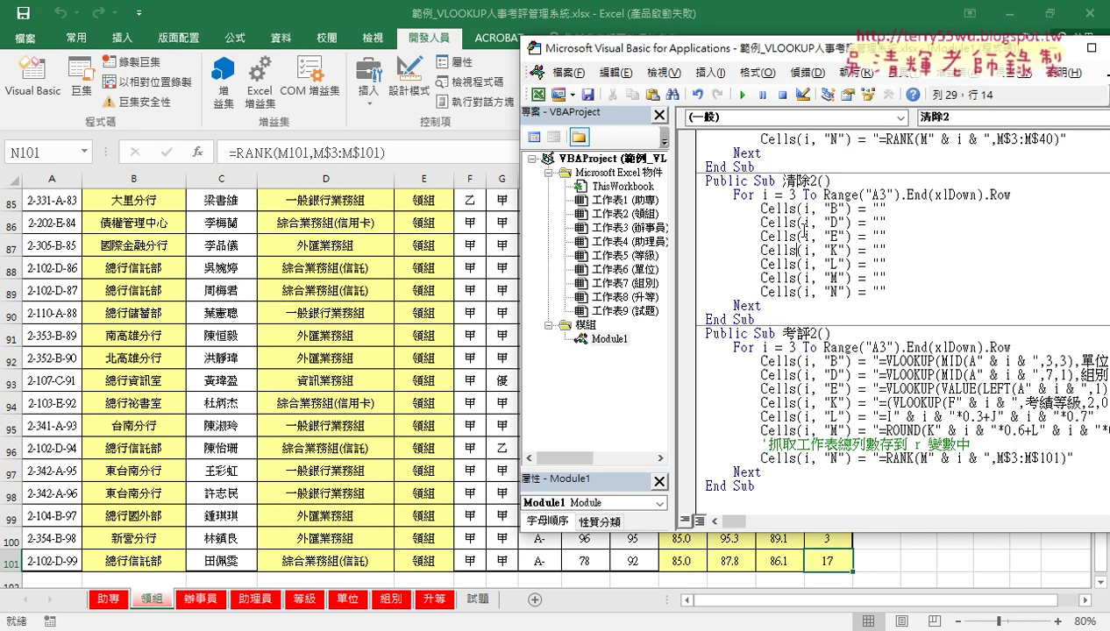
click(744, 95)
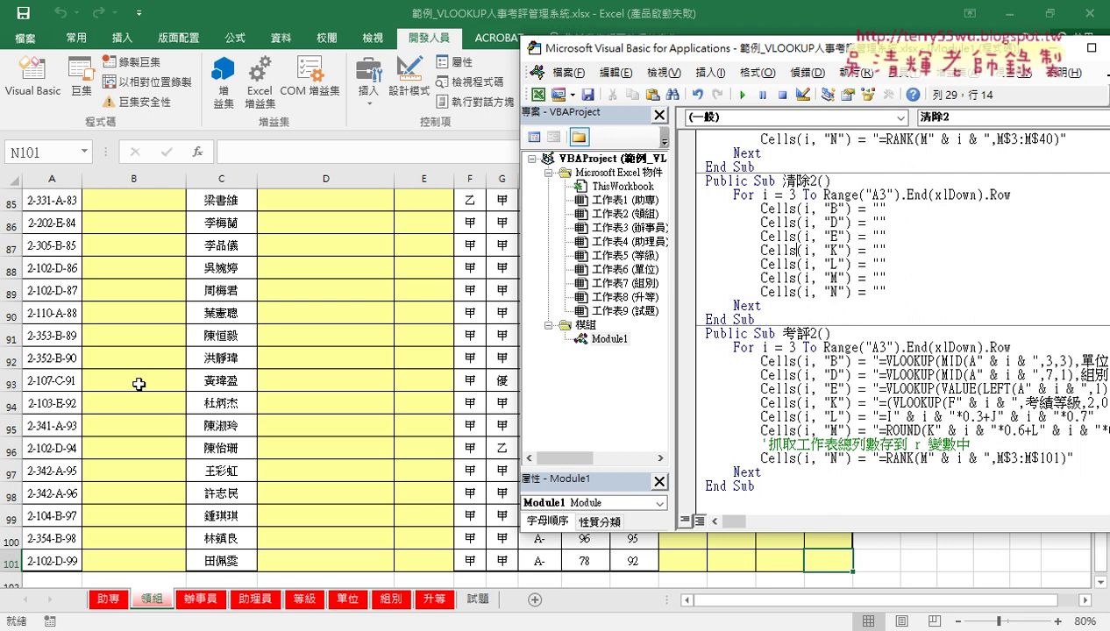
click(801, 403)
click(746, 99)
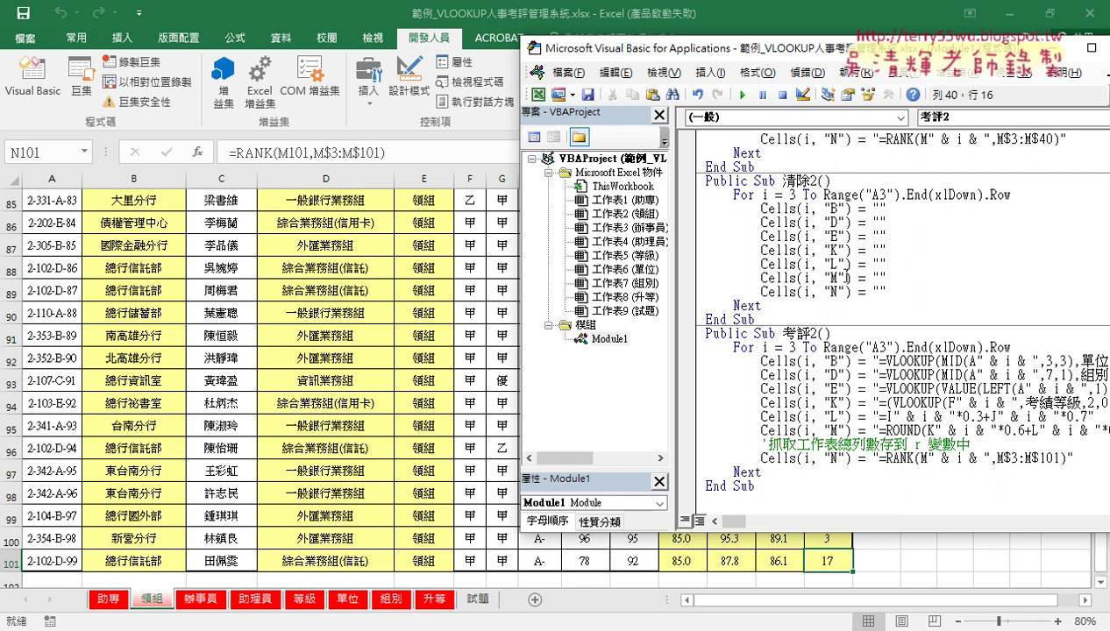
drag(784, 58, 413, 60)
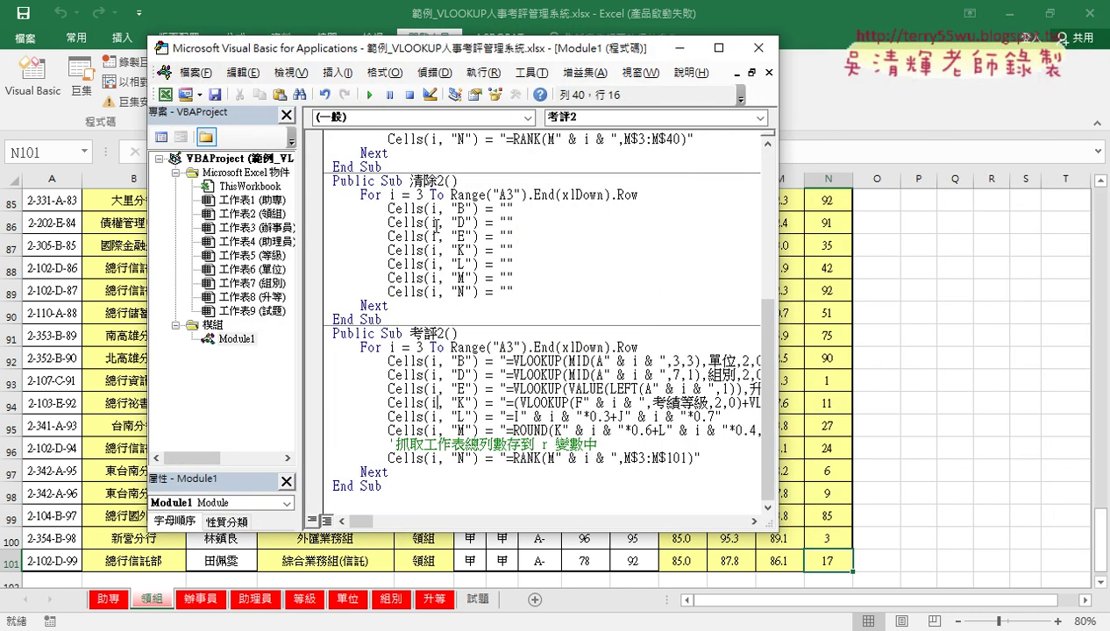
scroll(509, 261, up, 3)
scroll(427, 173, up, 3)
scroll(427, 174, down, 3)
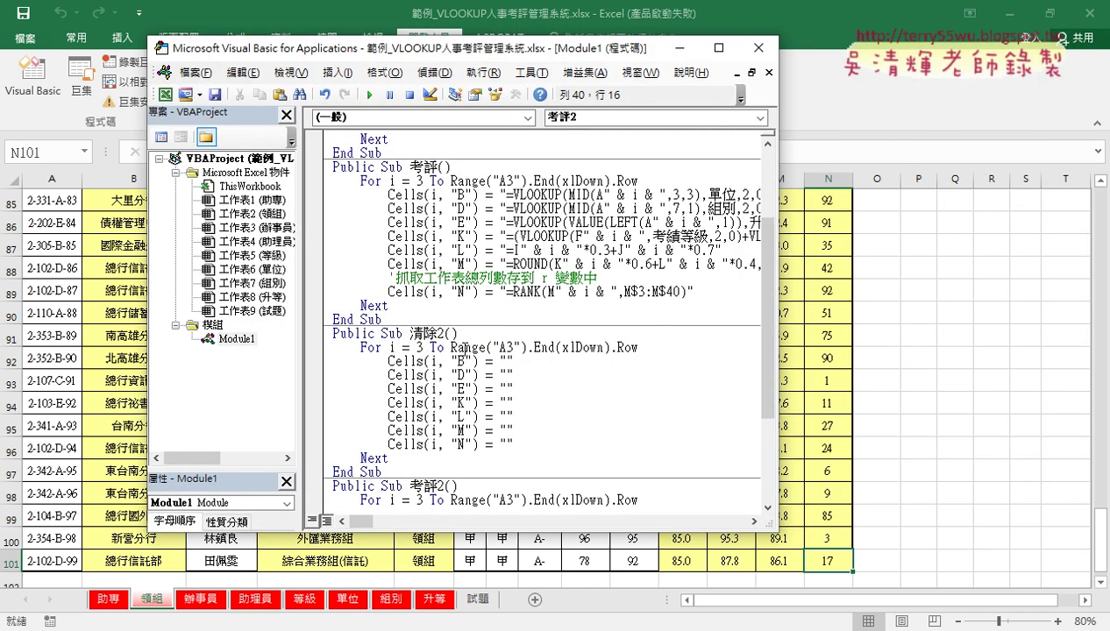
scroll(482, 364, up, 3)
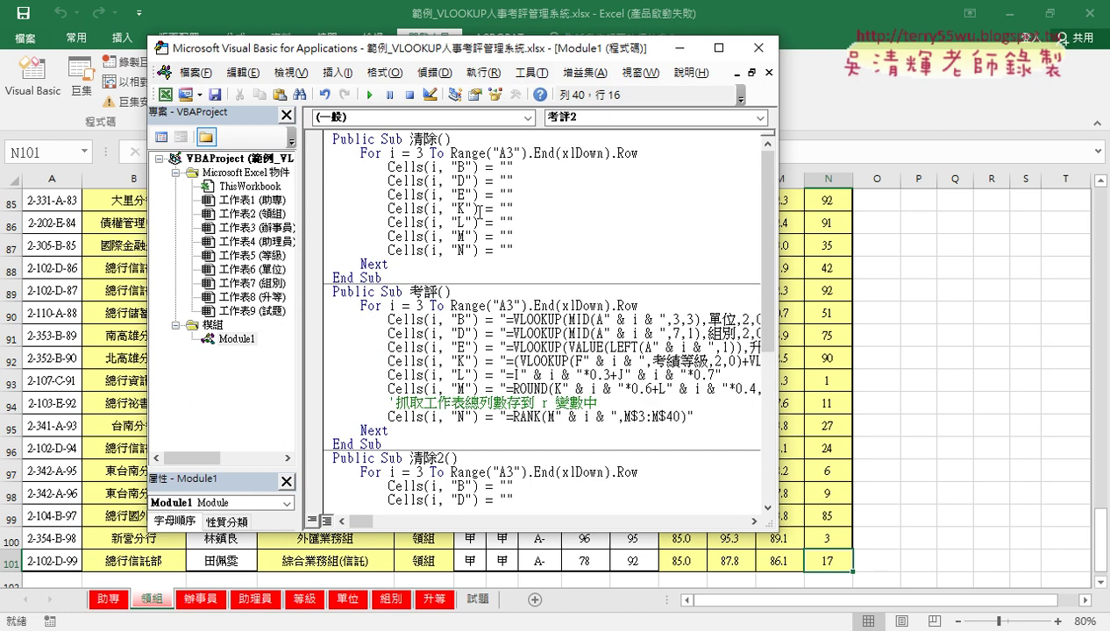
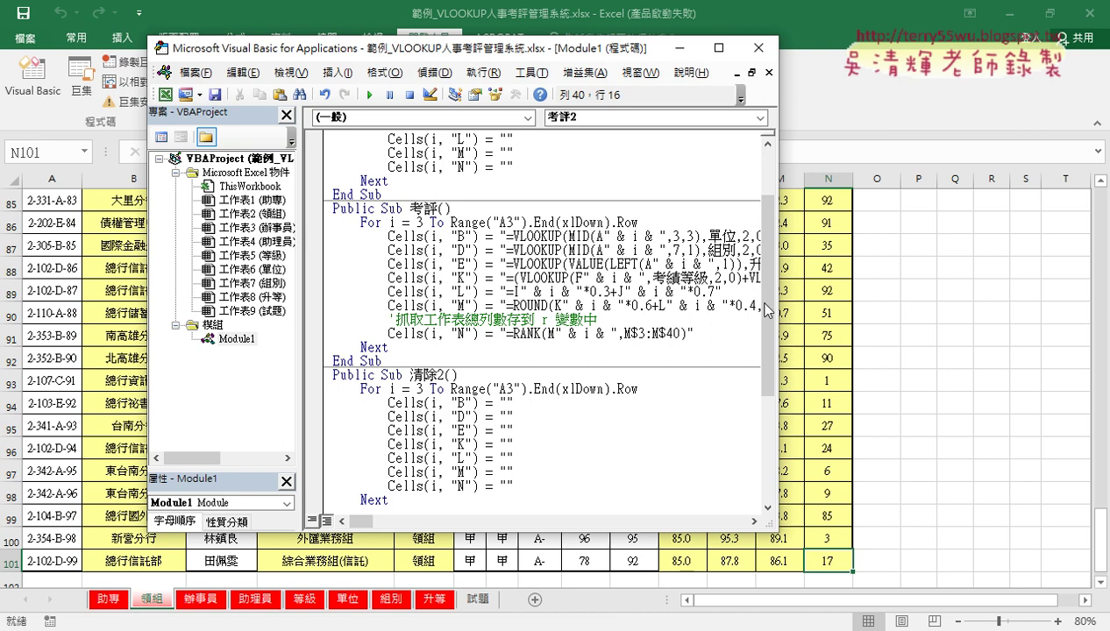
Widen the code editor, scroll to Sub 考評2, and mark the 101 limit in the RANK range M$3:M$101.
drag(766, 310, 877, 309)
click(510, 266)
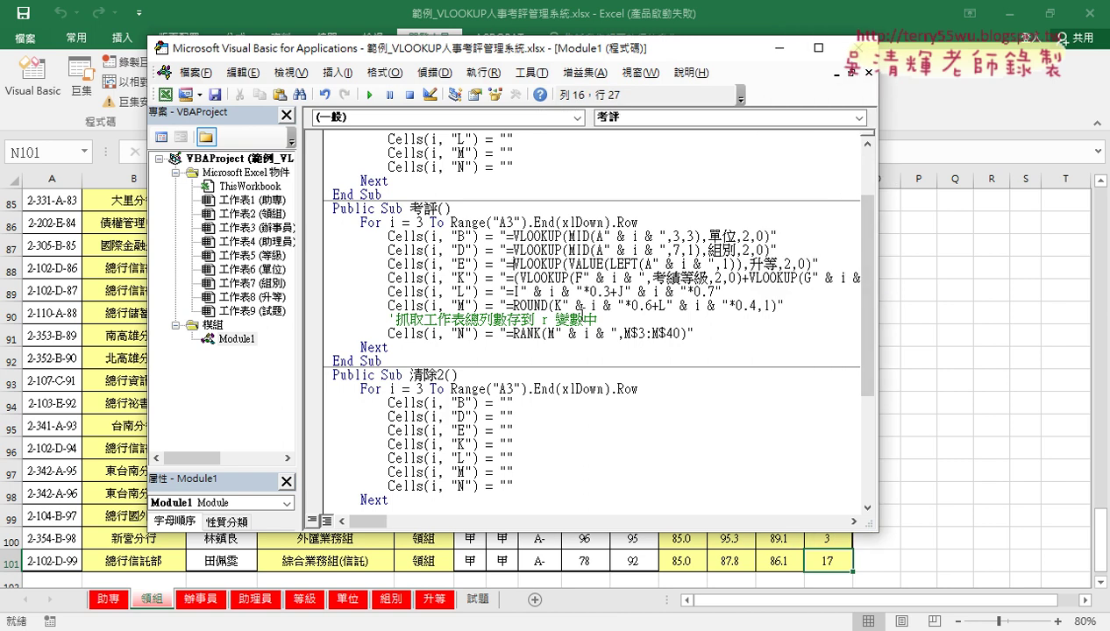
scroll(586, 321, down, 5)
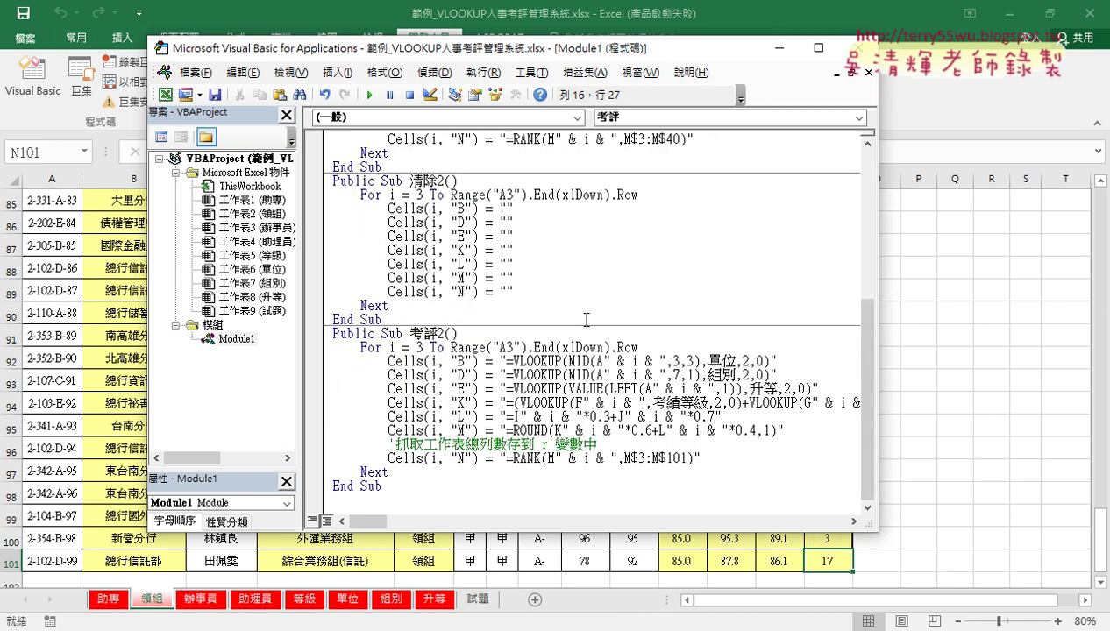
drag(687, 457, 667, 458)
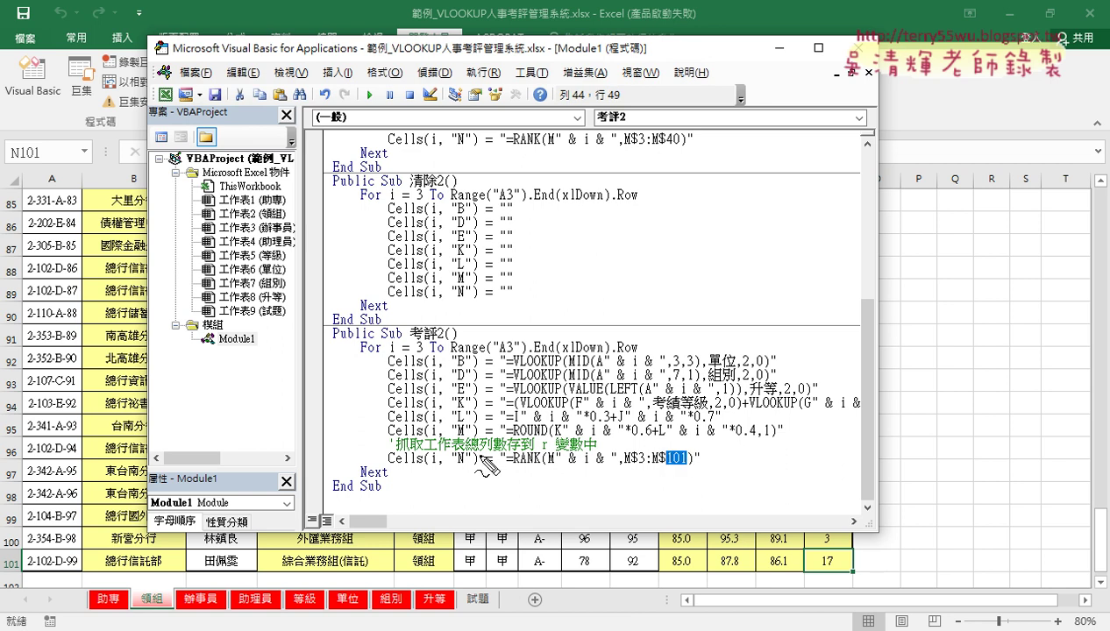
drag(689, 471, 666, 471)
key(Escape)
Open the Immediate window from the View menu and make it taller.
click(292, 74)
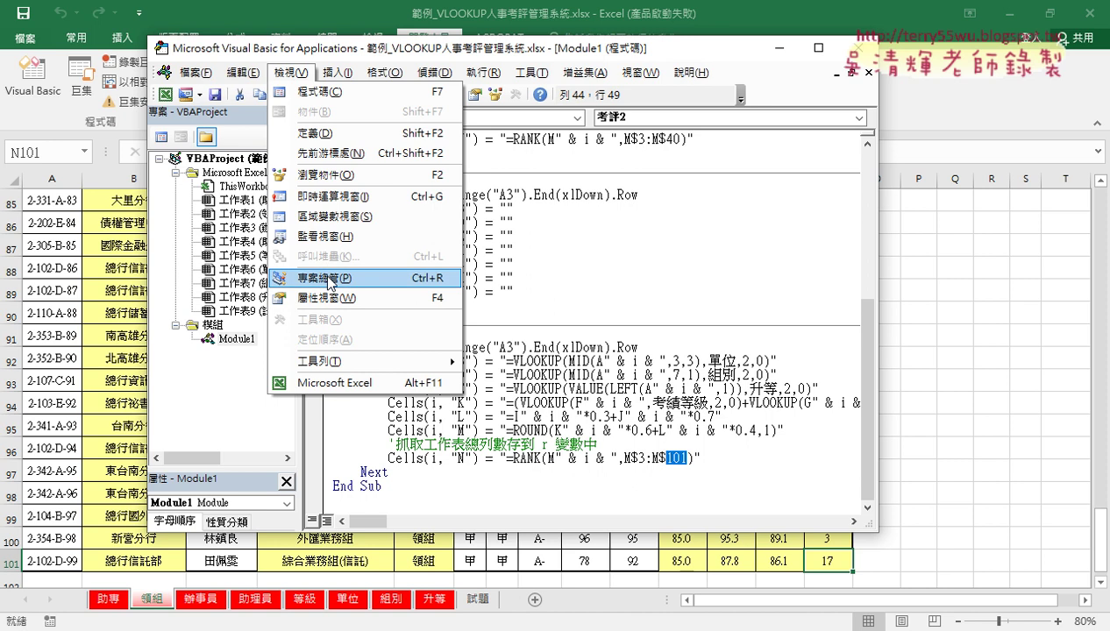
click(333, 197)
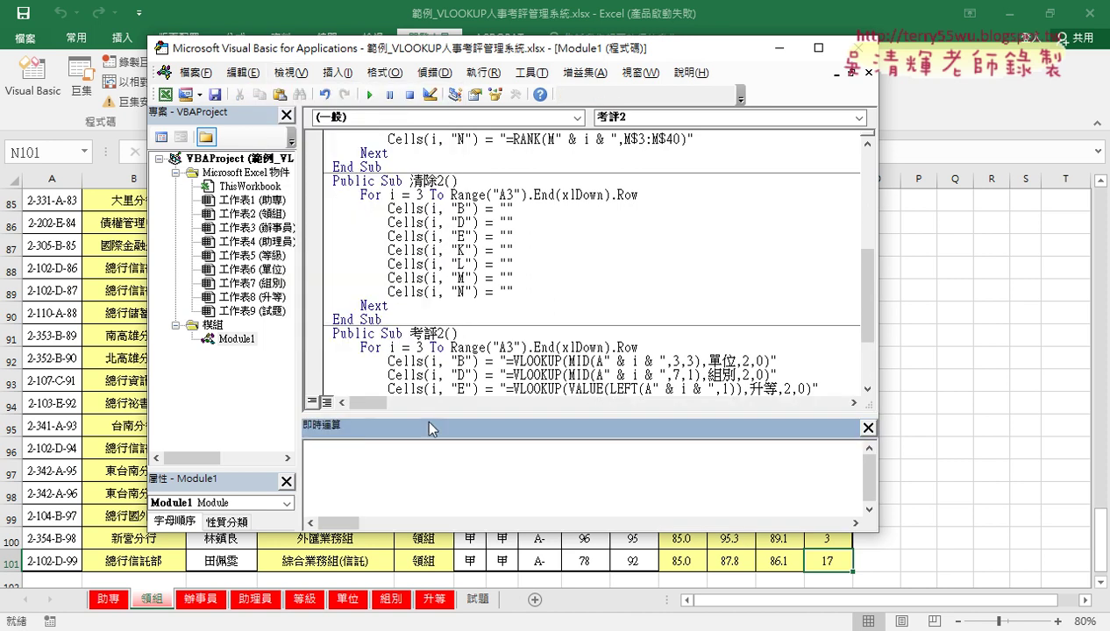
drag(429, 420, 428, 356)
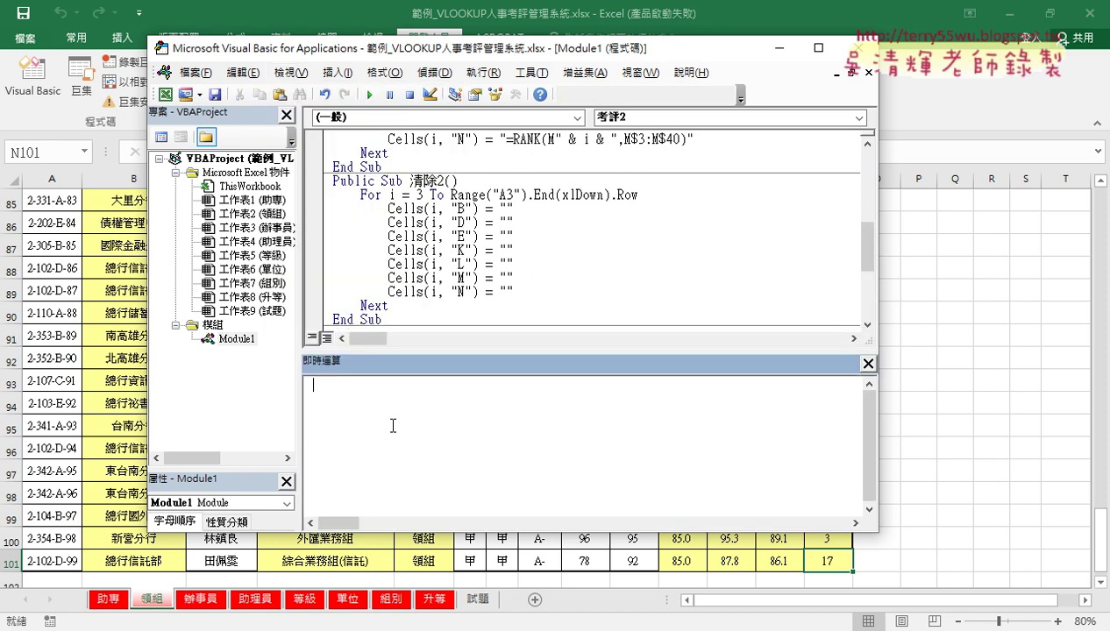
Show the 助專 sheet, then enter sheets(2).select in the Immediate window.
click(107, 599)
click(40, 95)
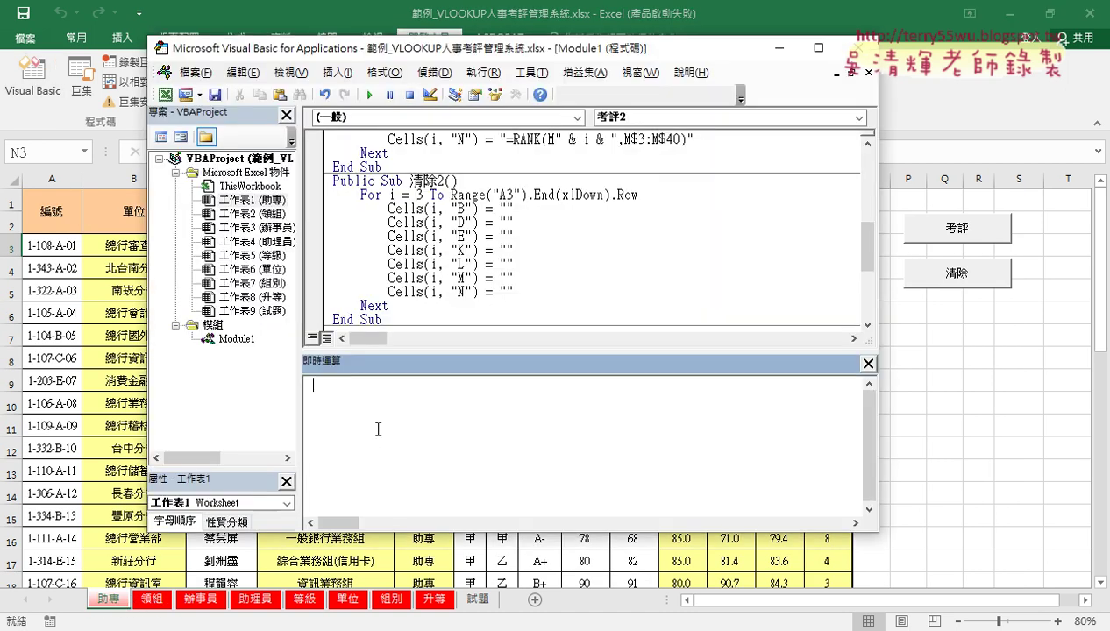
text(sh)
text(ee)
text(ts)
text(()
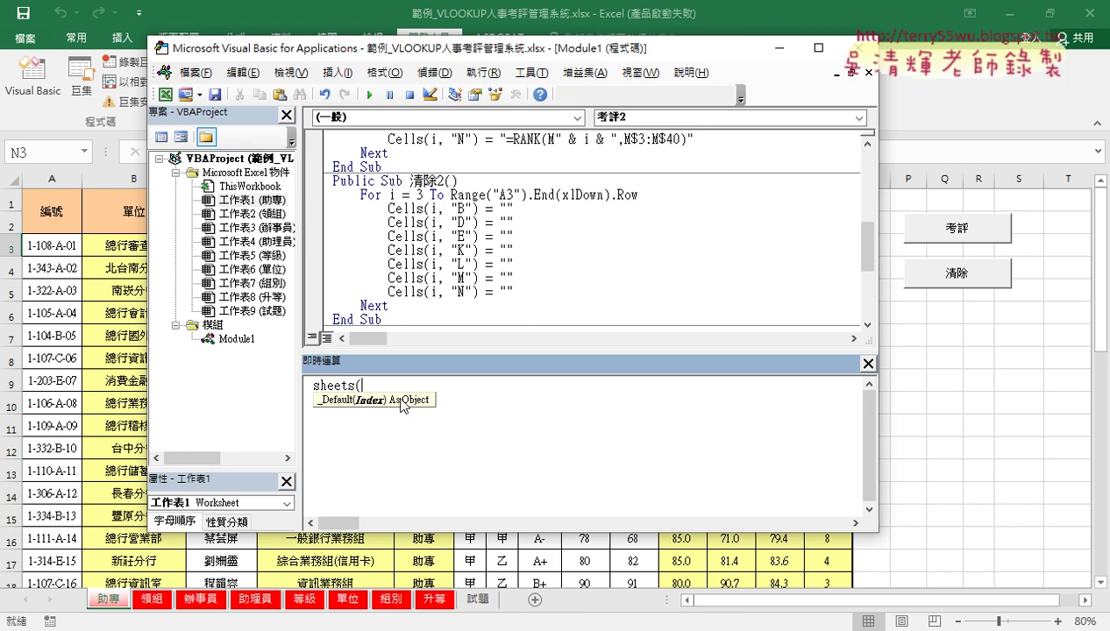
text(2))
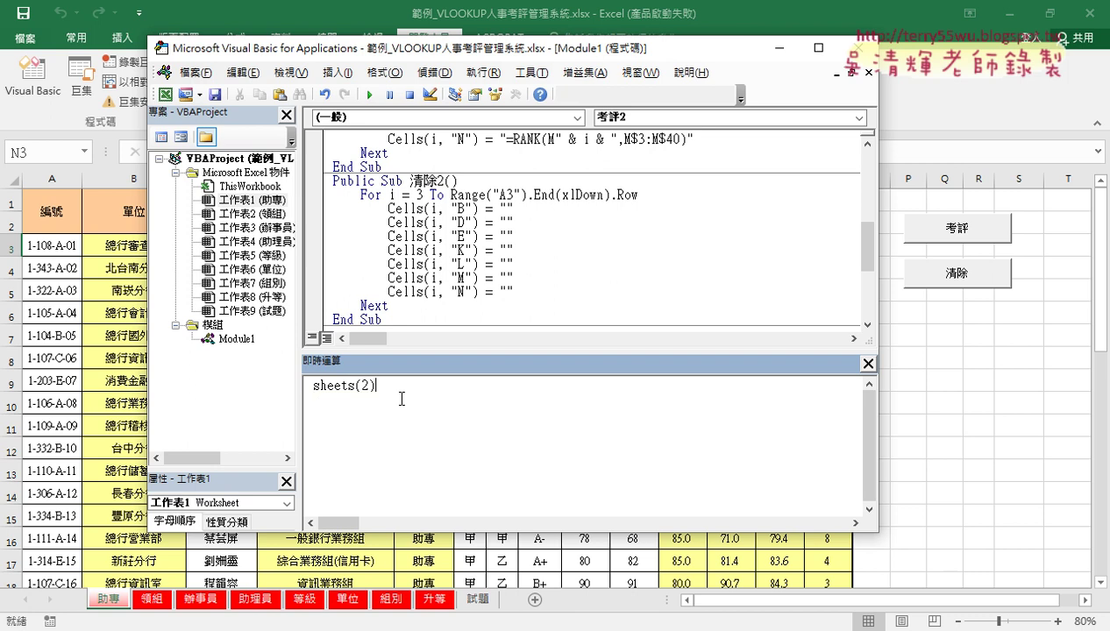
text(.)
text(sele)
text(ct)
Run sheets(2).select and mark how it activates the 領組 sheet.
drag(329, 532, 329, 500)
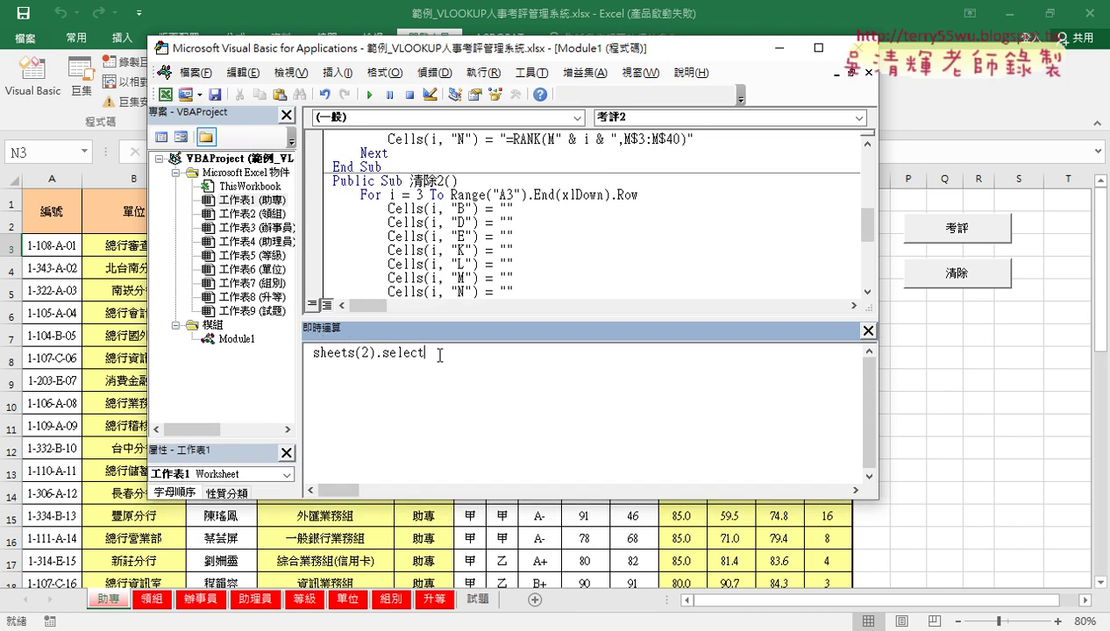
key(Return)
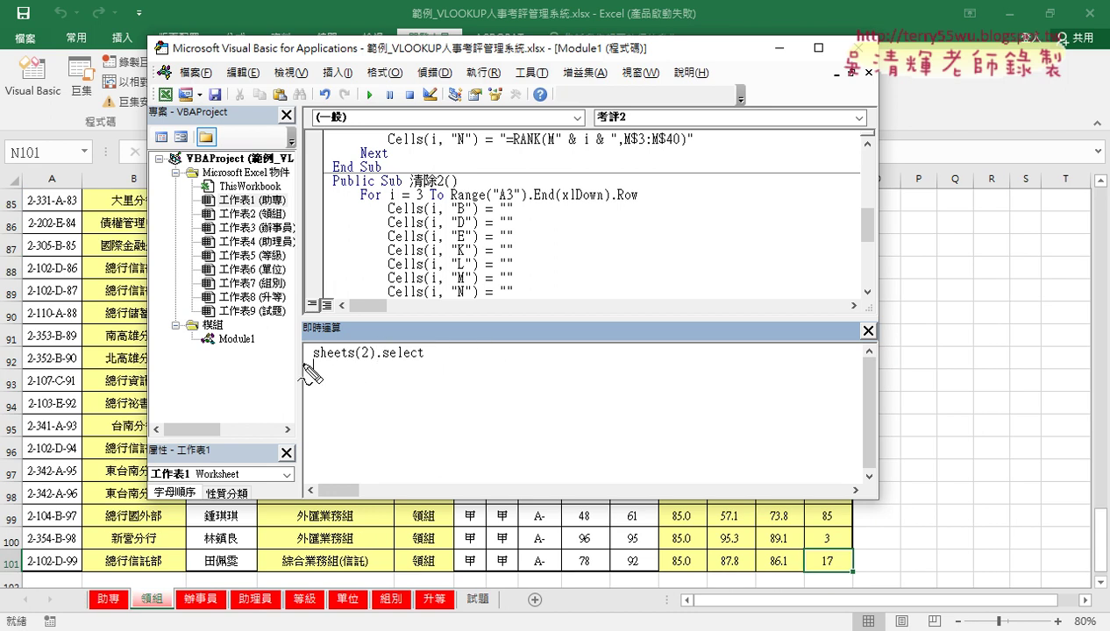
drag(314, 359, 428, 359)
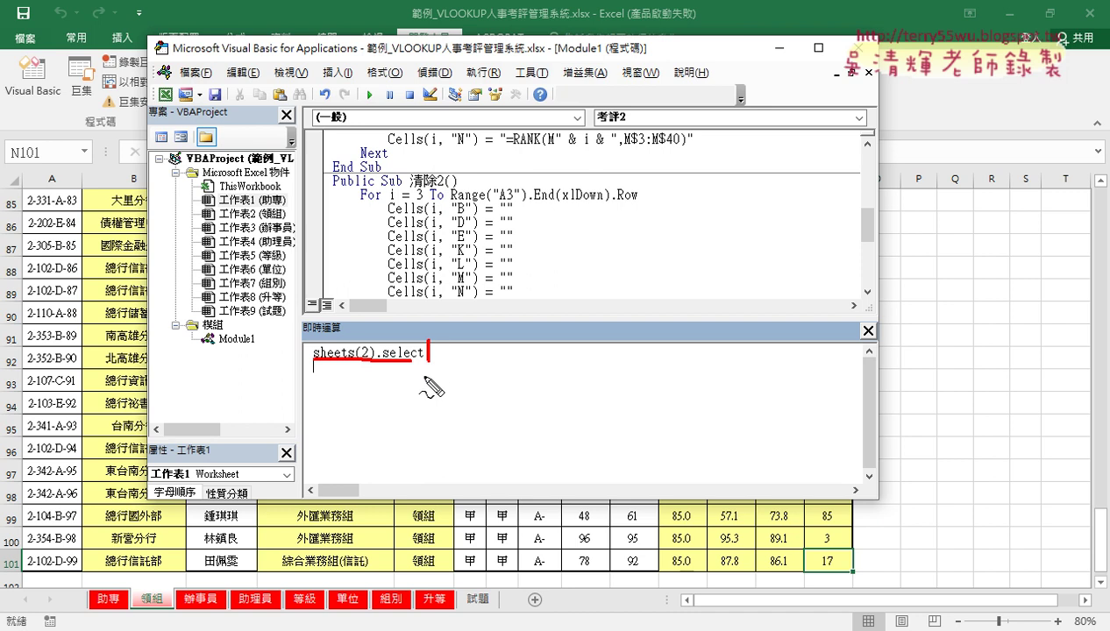
mouse_move(167, 617)
mouse_down()
mouse_move(132, 614)
mouse_move(184, 613)
mouse_up()
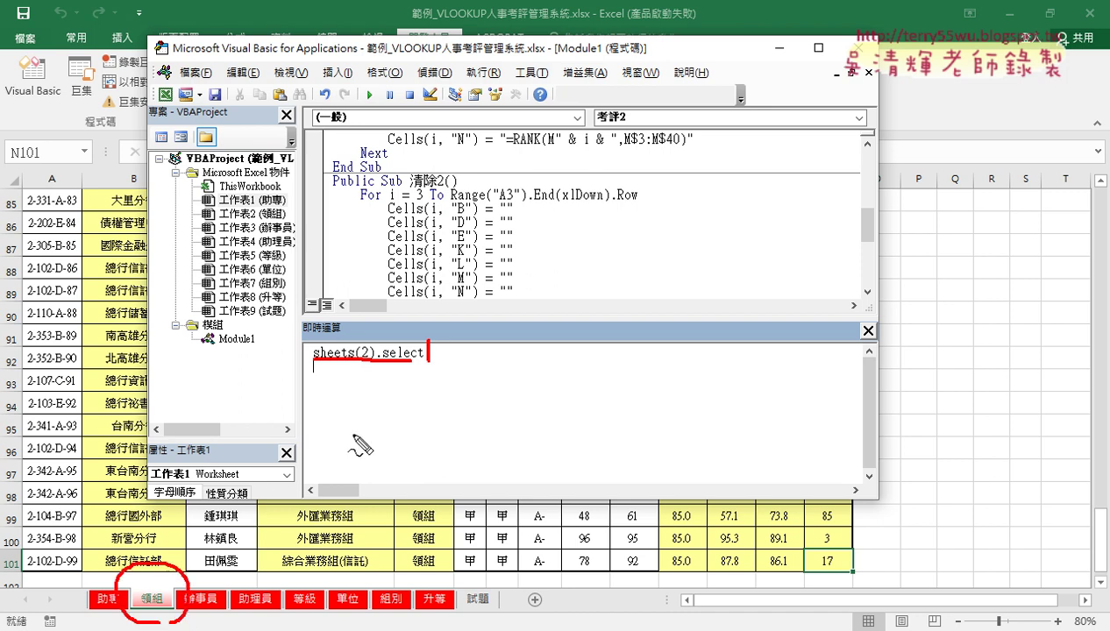
mouse_move(374, 381)
mouse_down()
mouse_move(213, 507)
mouse_move(171, 562)
mouse_move(202, 558)
mouse_up()
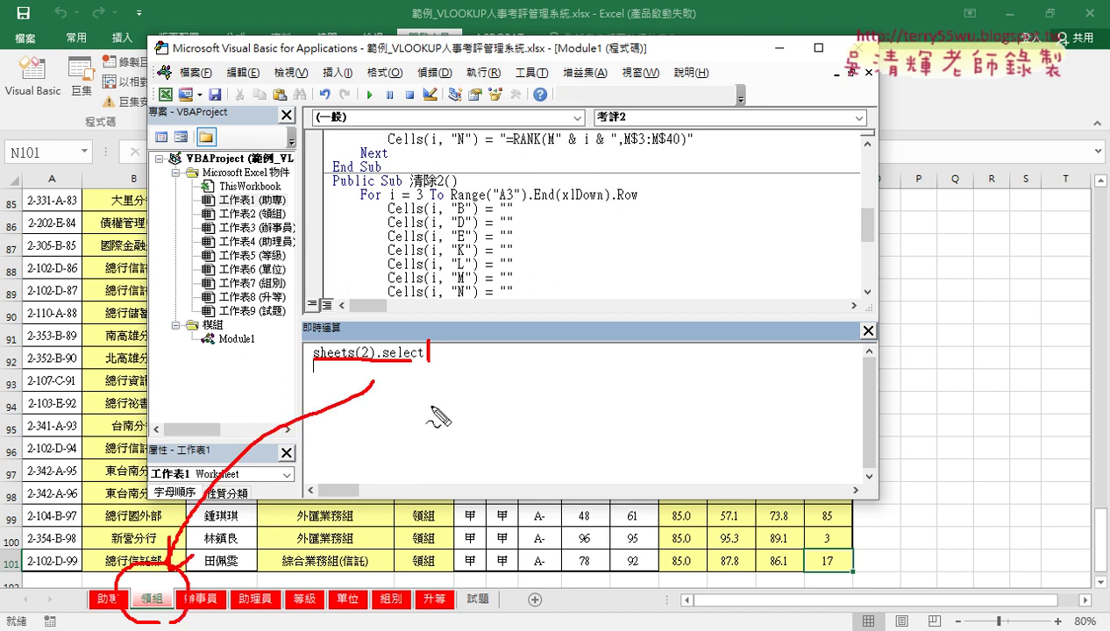
key(Escape)
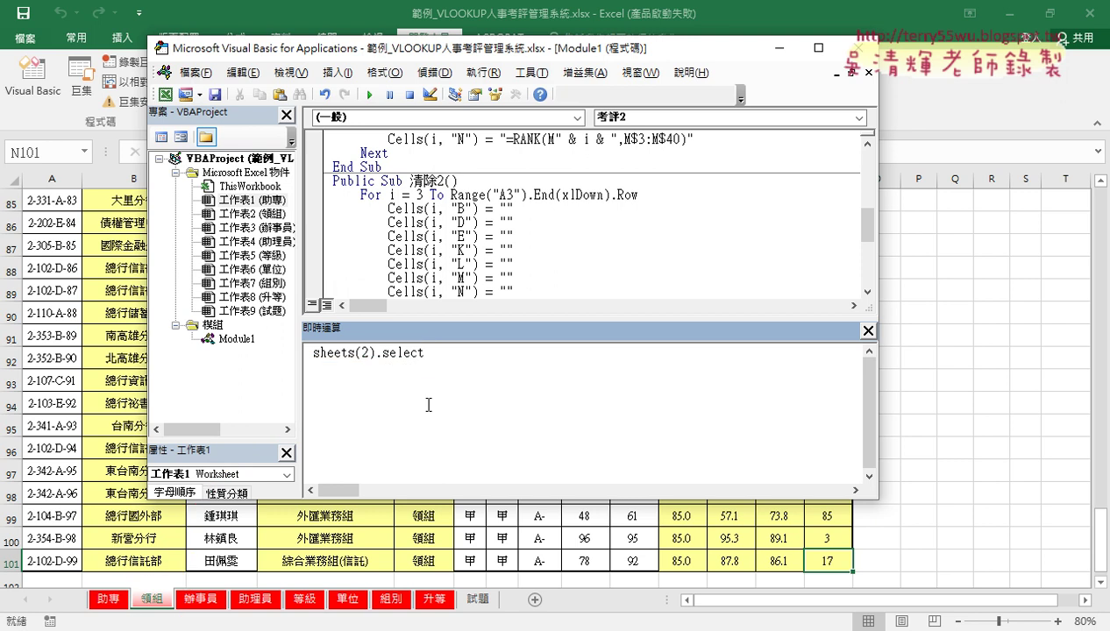
Change the index to 3, then 4, running sheets(3).select and sheets(4).select each time.
double_click(365, 353)
text(3)
key(Return)
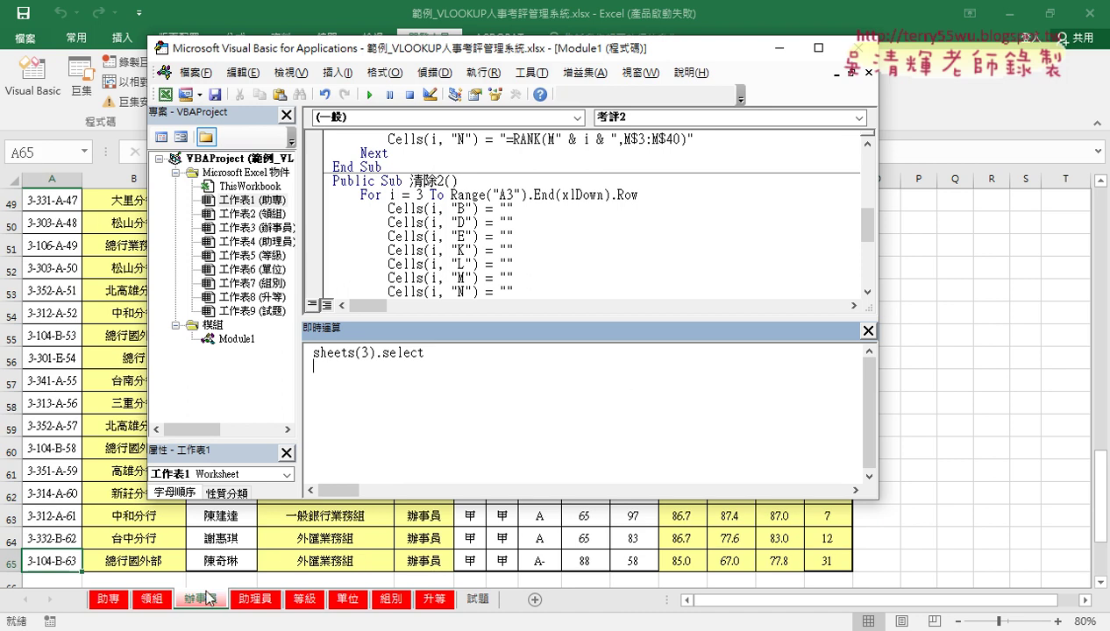
double_click(365, 352)
text(4)
key(Return)
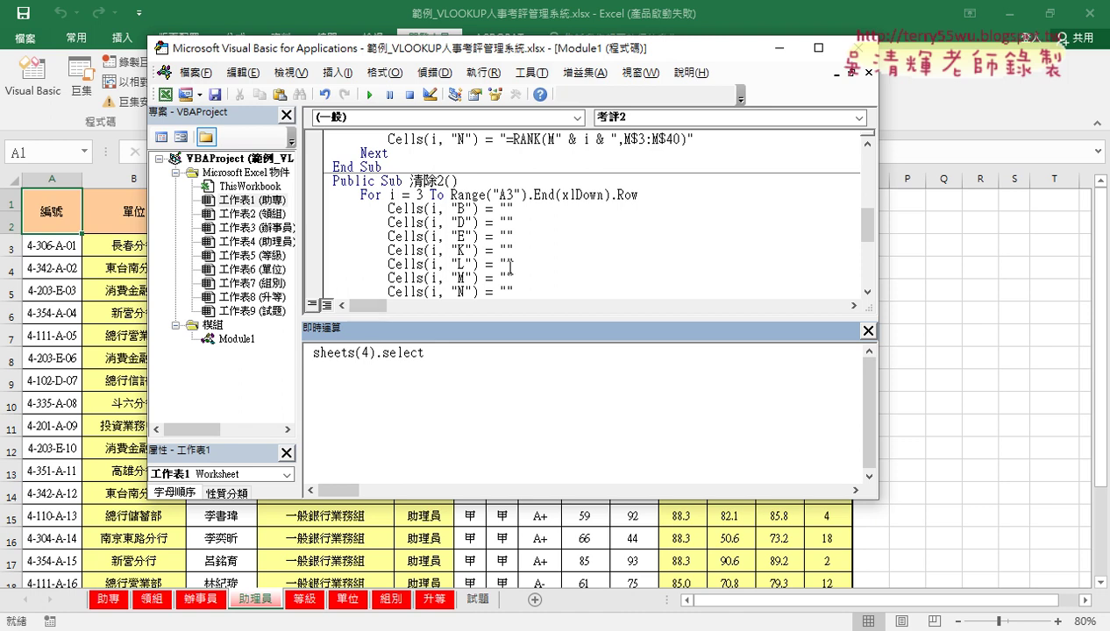
drag(430, 353, 307, 352)
drag(372, 352, 358, 353)
Close the Immediate window and begin a new Sub declaration below End Sub.
click(868, 331)
scroll(569, 314, down, 1)
click(382, 468)
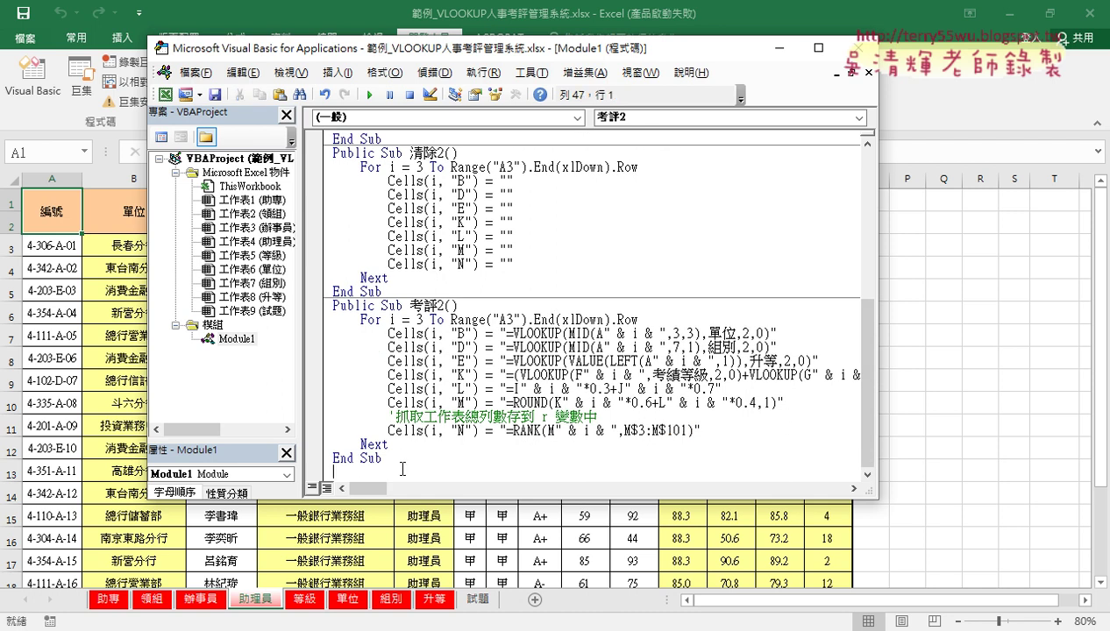
text(s)
text(ub)
text( .)
Switch the input method's keyboard layout and name the new sub 切換工作表.
right_click(978, 627)
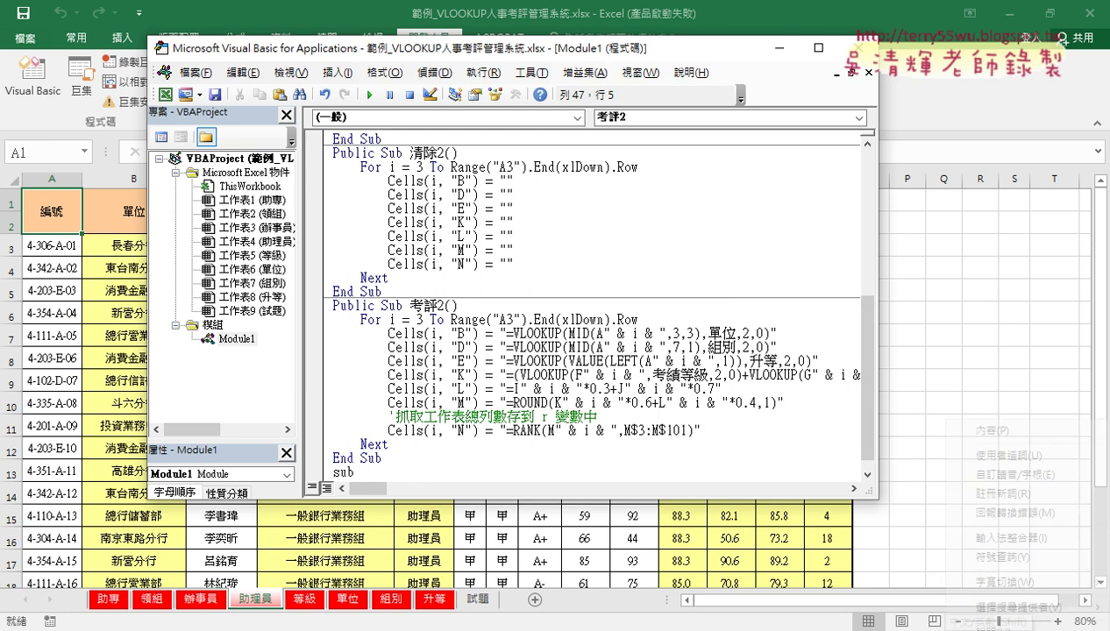
click(993, 431)
click(441, 73)
click(443, 187)
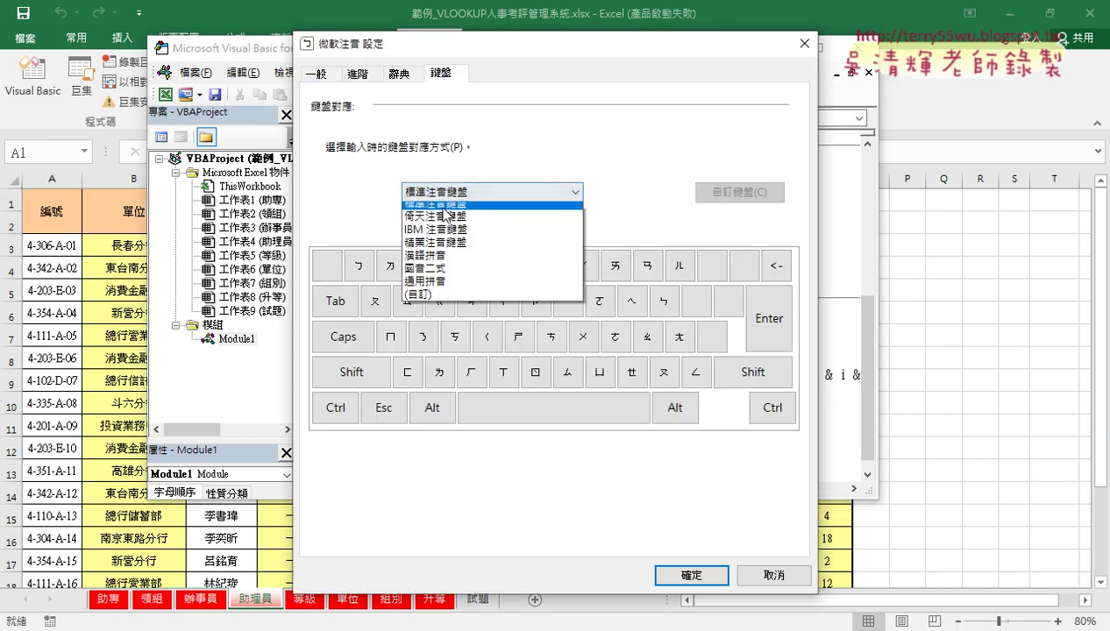
click(438, 230)
click(677, 575)
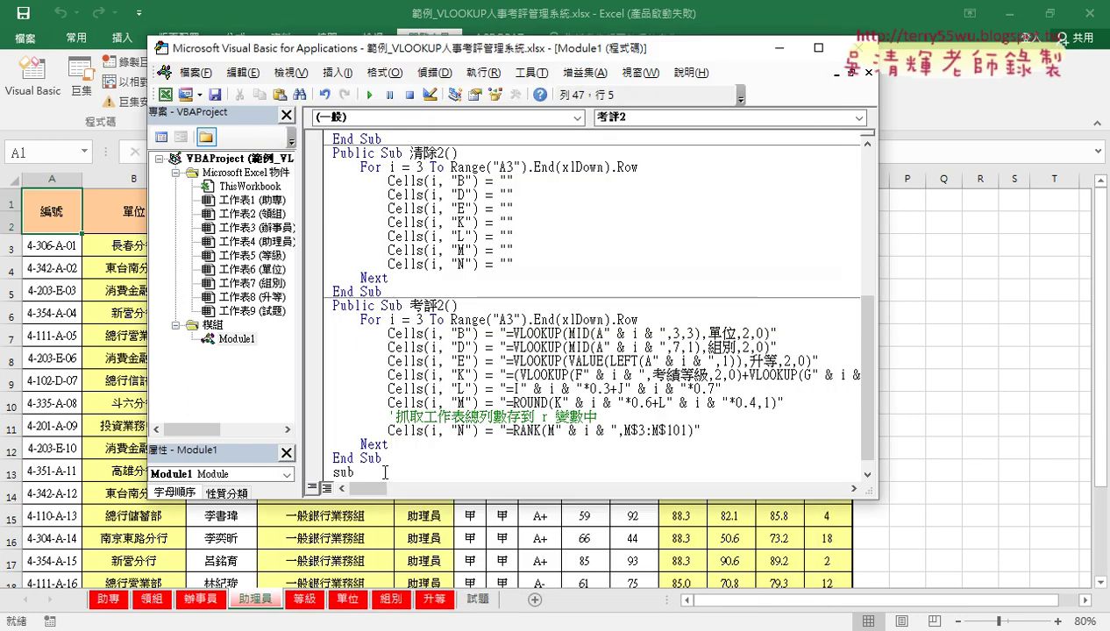
text(切換)
text(工作表)
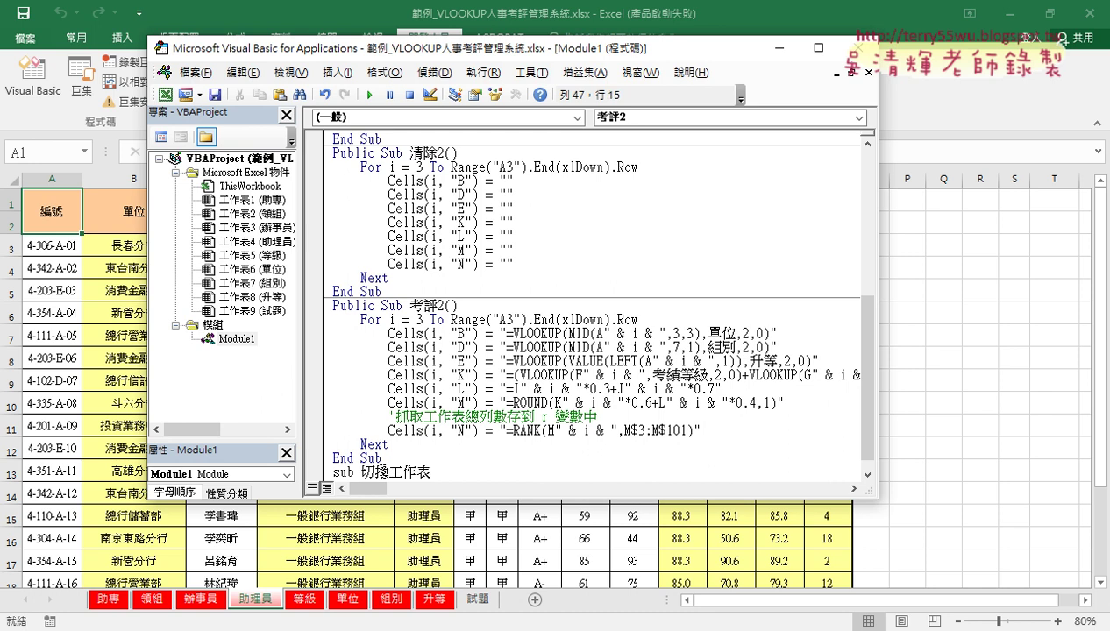
key(Return)
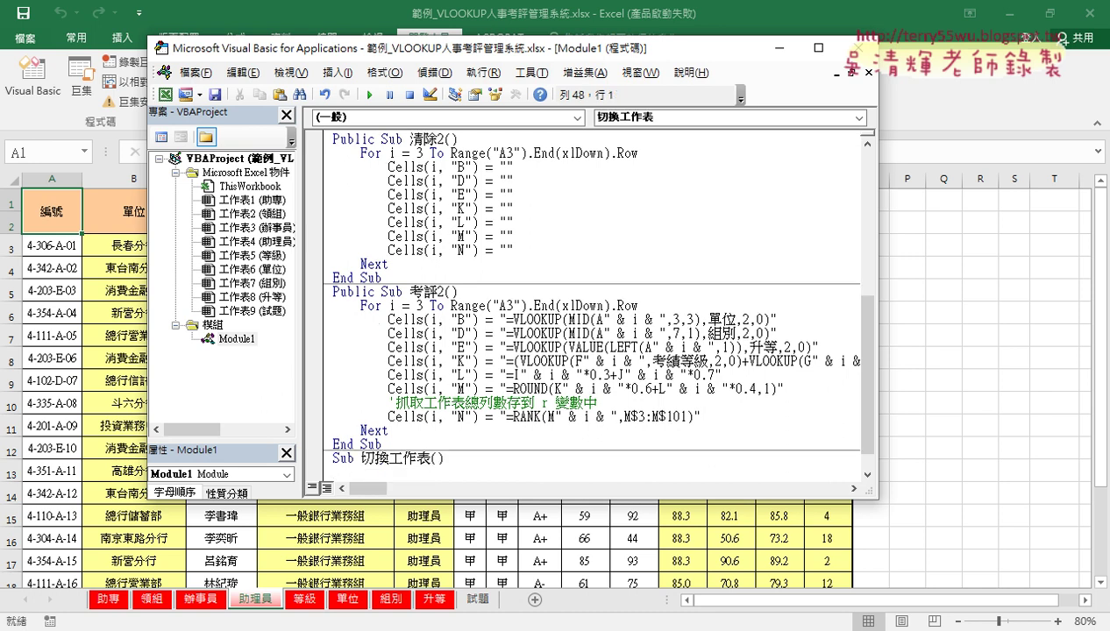
Add an indented For s = 1 To 4 … Next loop inside 切換工作表.
click(359, 430)
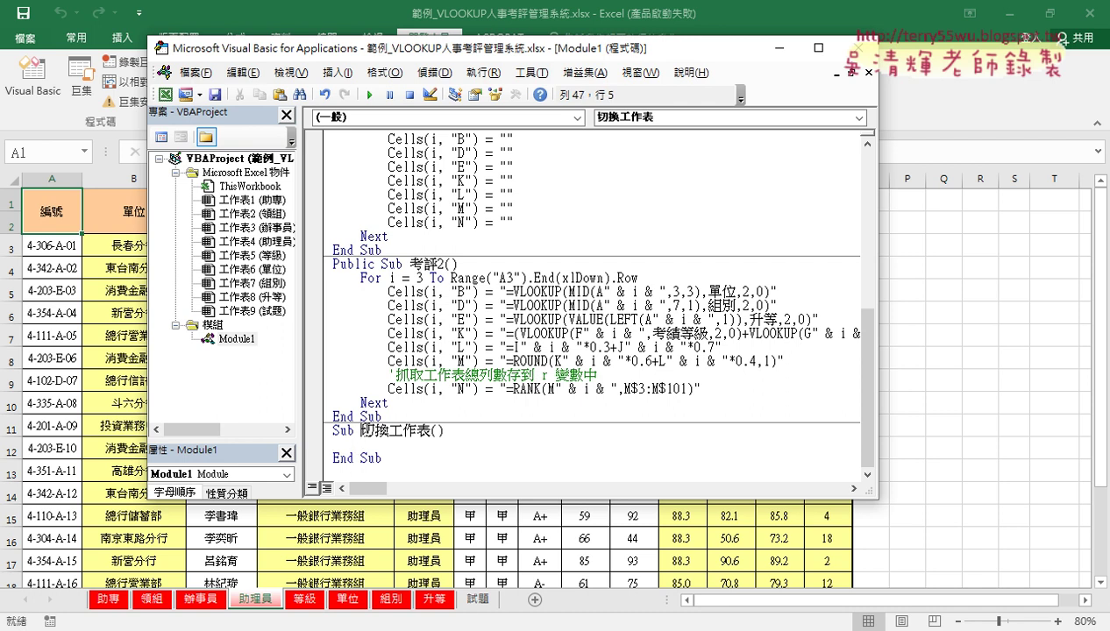
drag(360, 430, 434, 429)
click(414, 444)
key(Tab)
text(for )
text(s=)
text(1 to )
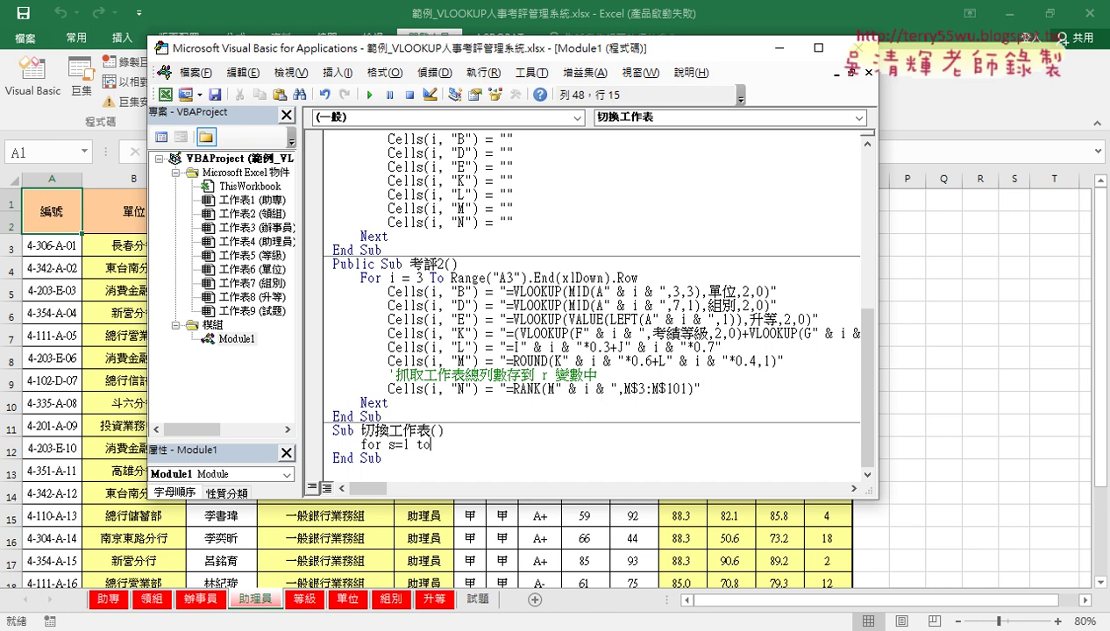
text(4)
key(Return)
key(Return)
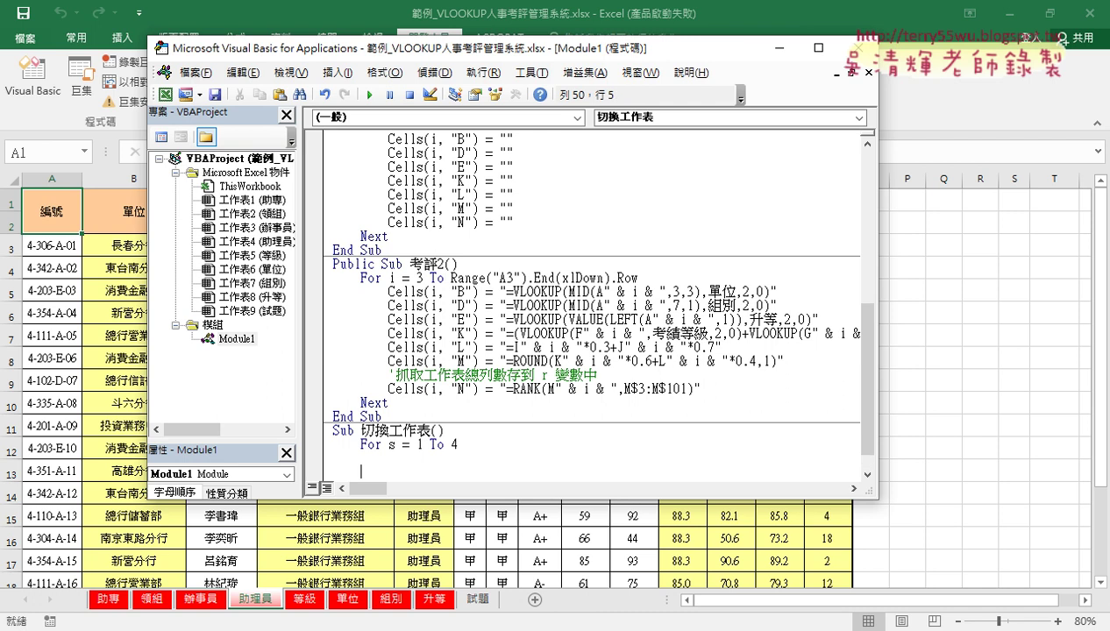
text(next)
Fill the loop body with sheets(s).select, auto-capitalized to Sheets(s).Select.
key(Up)
text(sheet)
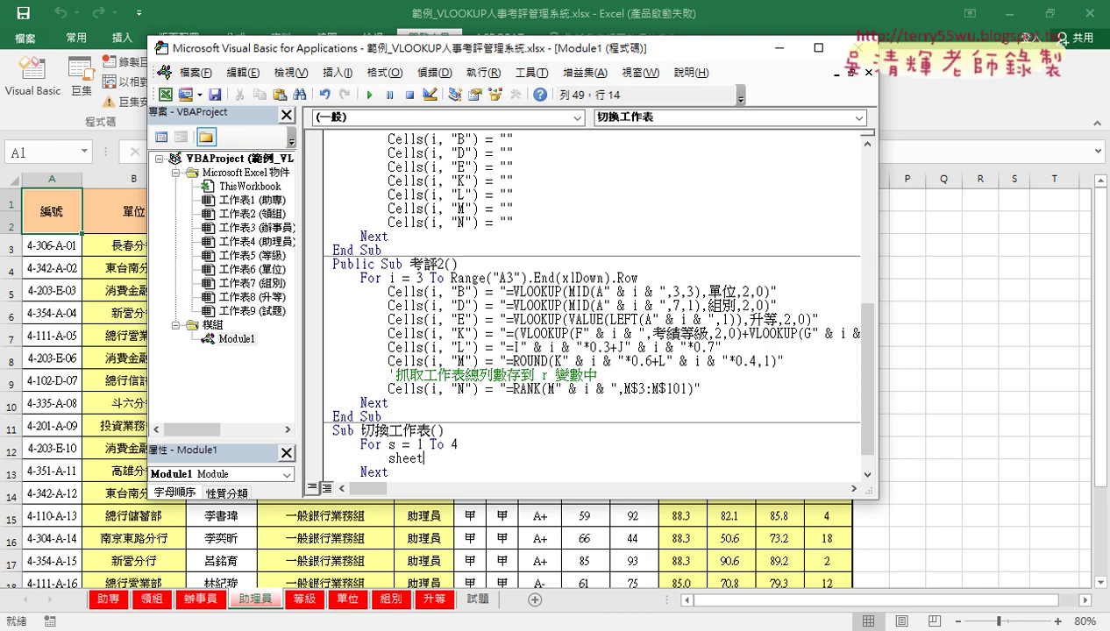
text(s()
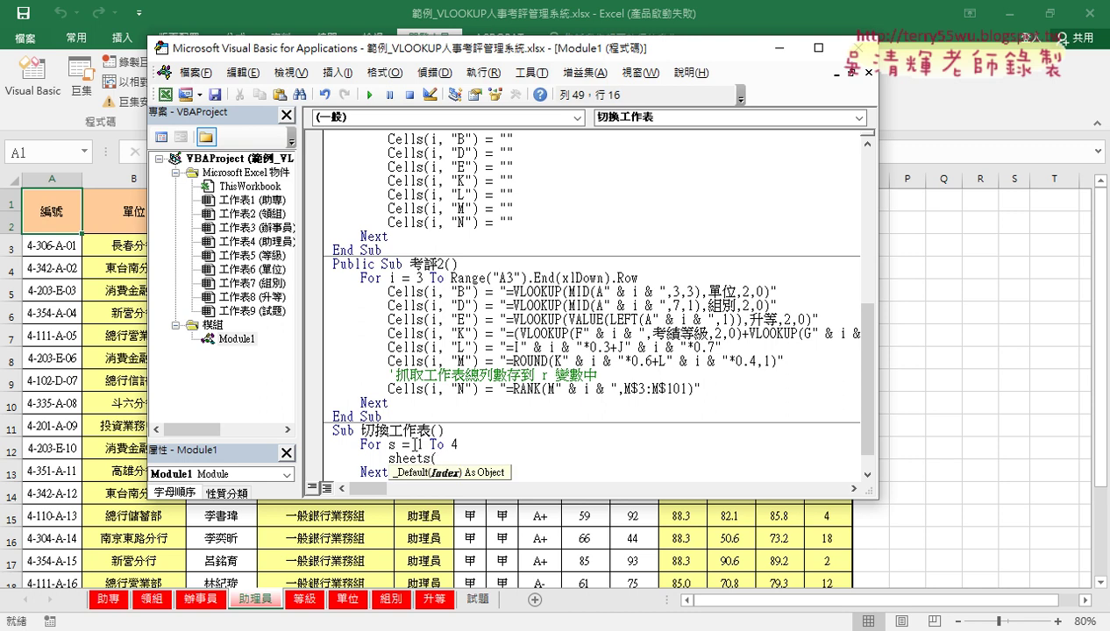
text(s))
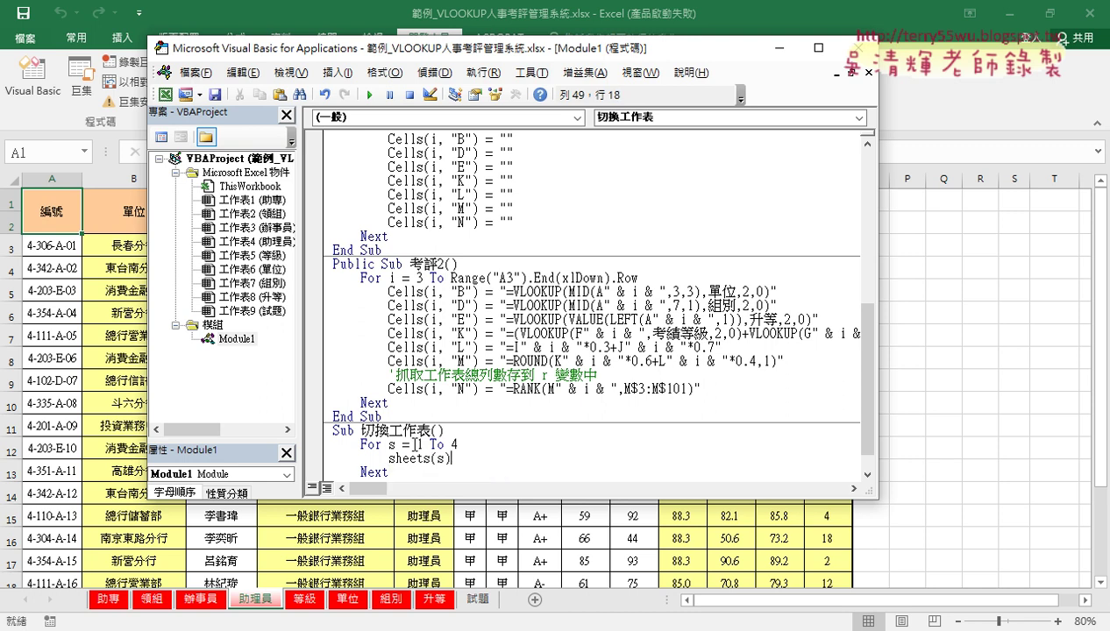
text(.se)
text(lect)
scroll(560, 345, down, 1)
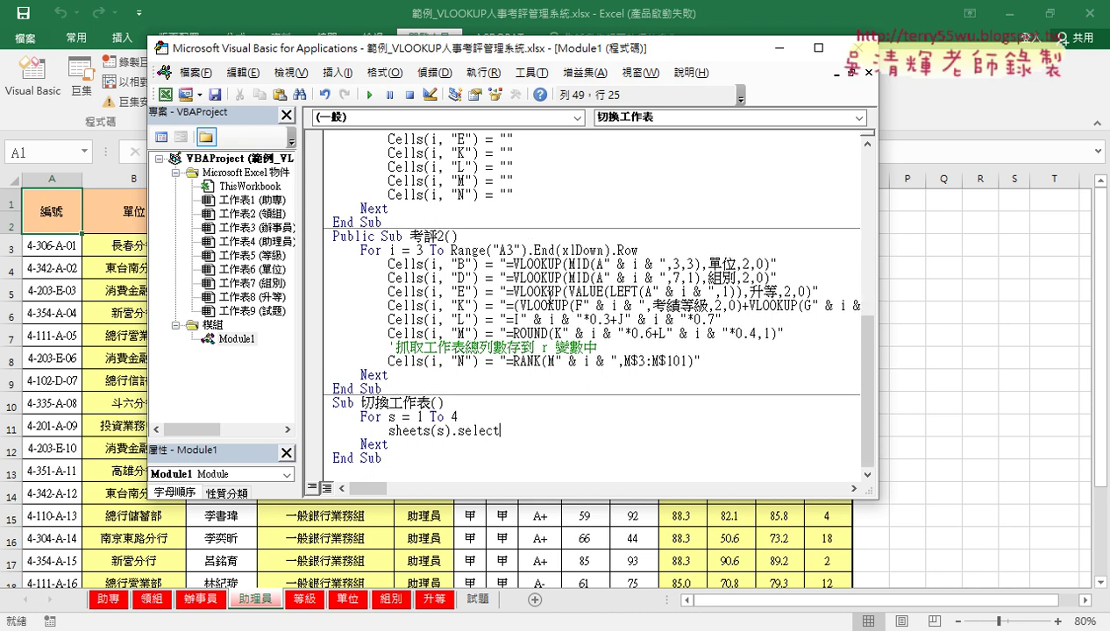
click(579, 409)
Step through 切換工作表 with F8, watching it select 助專, 領組, 辦事員 and 助理員.
key(F8)
key(F8)
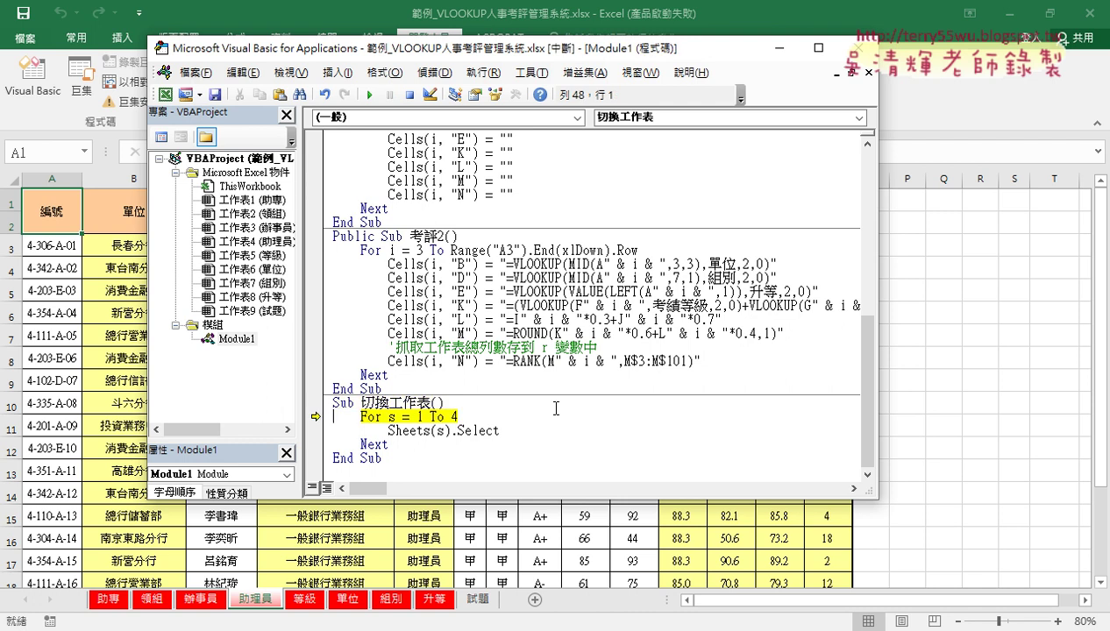
key(F8)
mouse_move(392, 417)
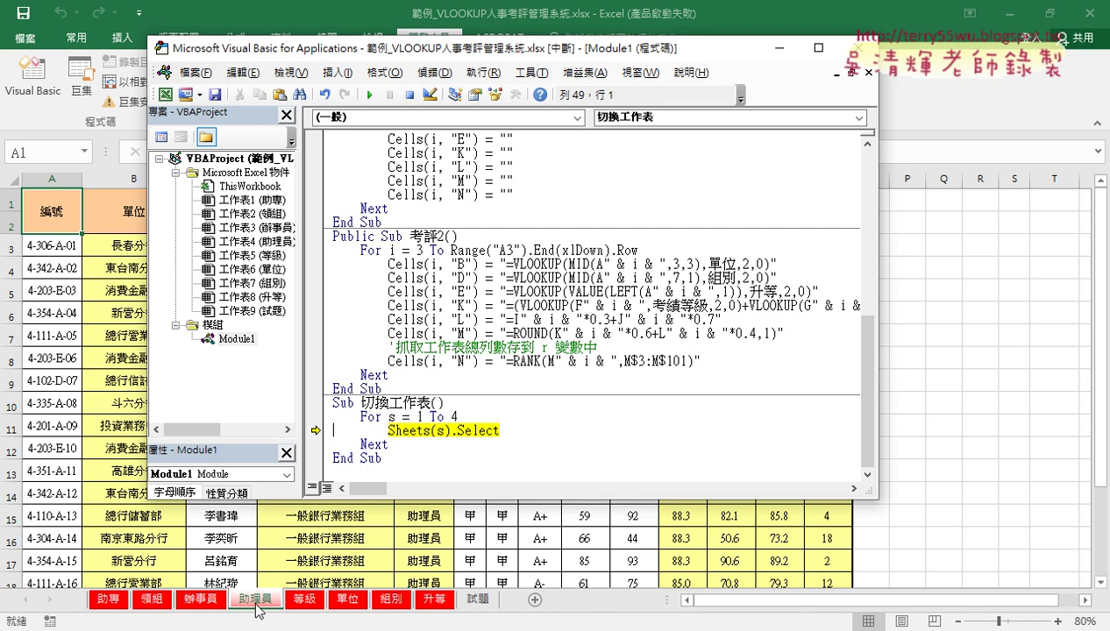
click(511, 428)
key(F8)
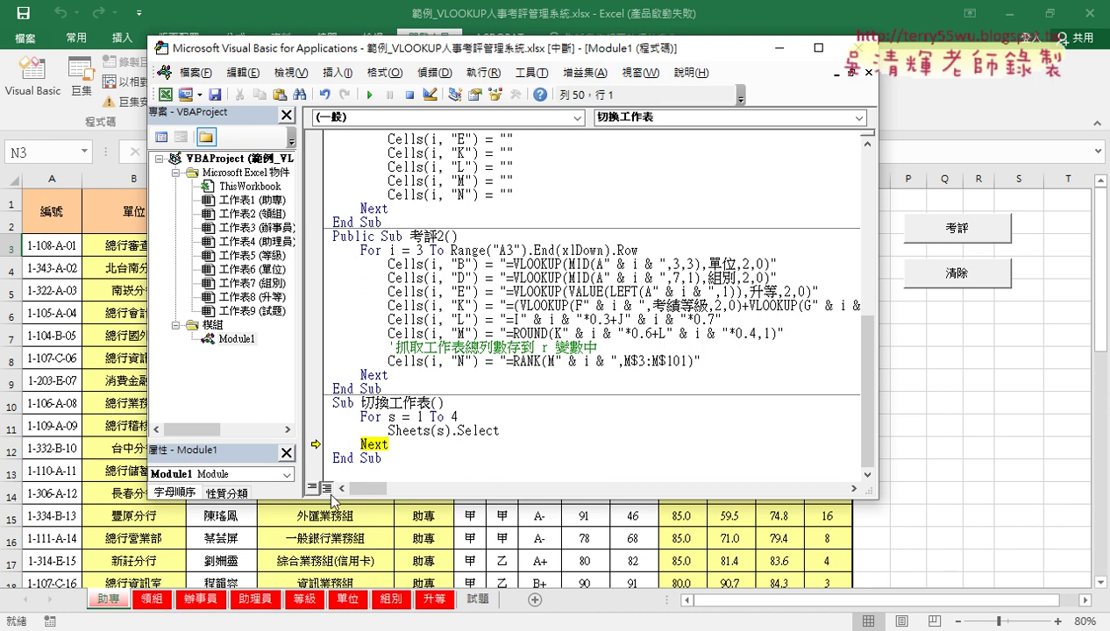
key(F8)
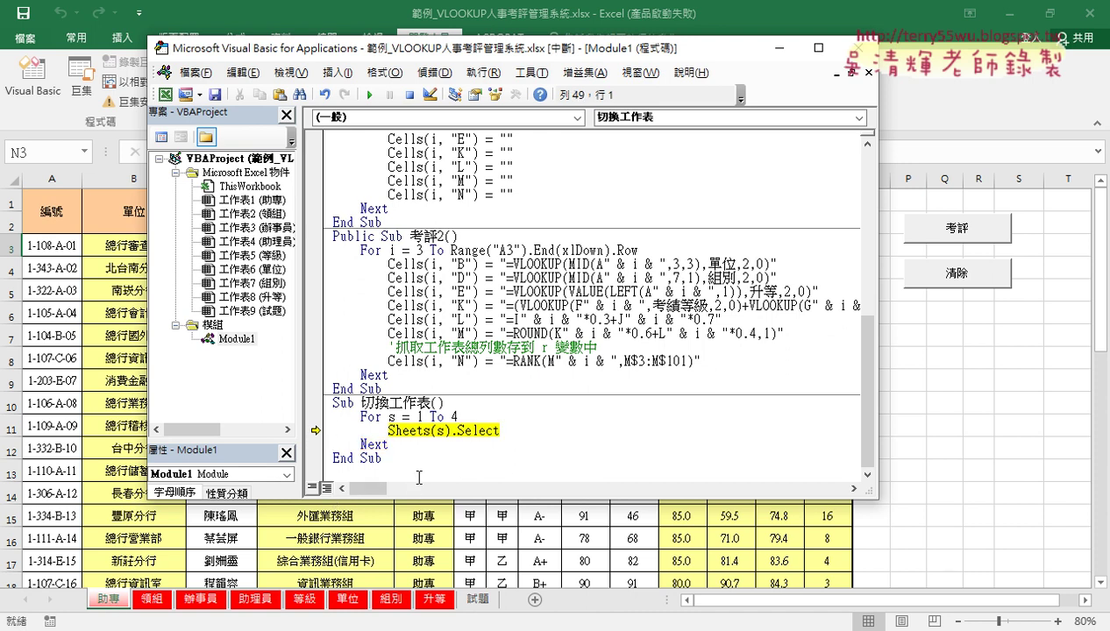
mouse_move(392, 414)
key(F8)
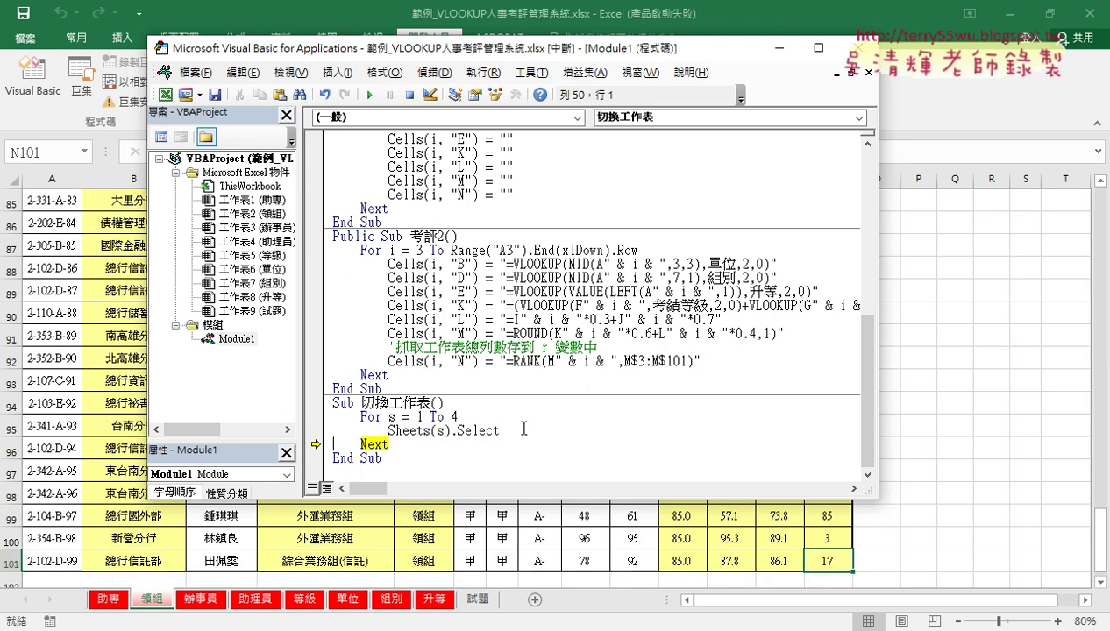
key(F8)
key(F8)
key(F8)
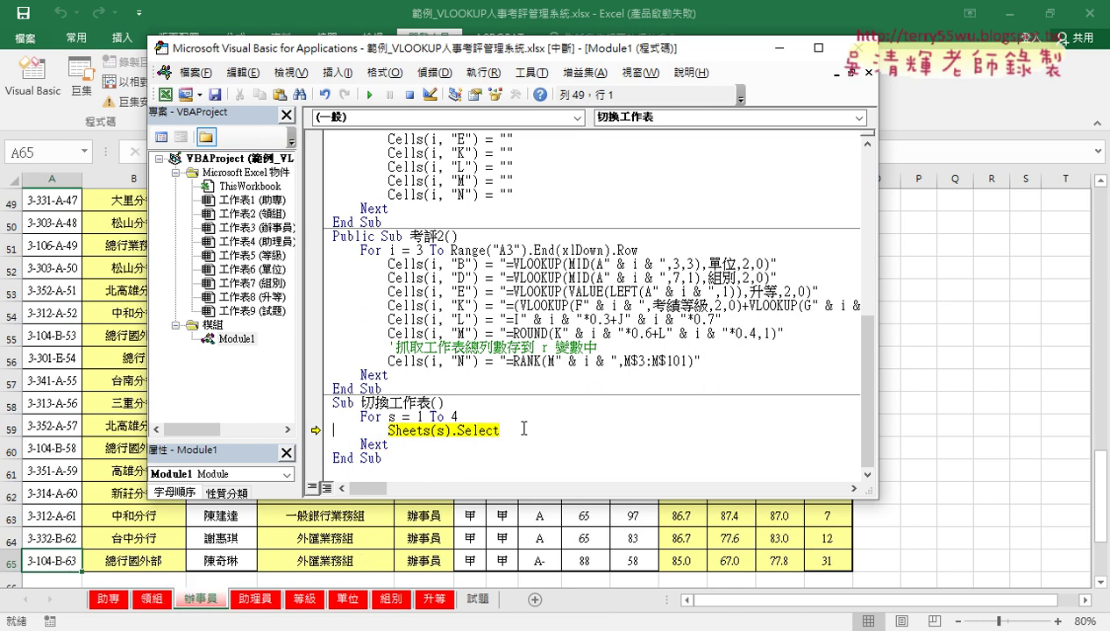
key(F8)
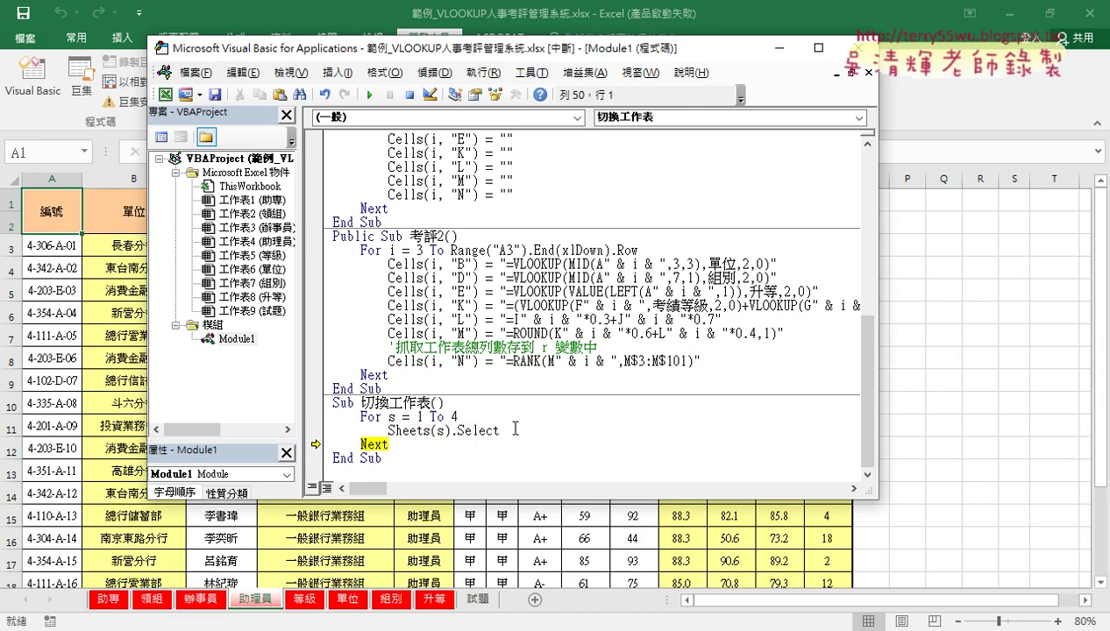
Insert a blank line after Sheets(s).Select, delete it again, and enlarge the editor.
drag(389, 444, 332, 416)
click(502, 431)
key(Return)
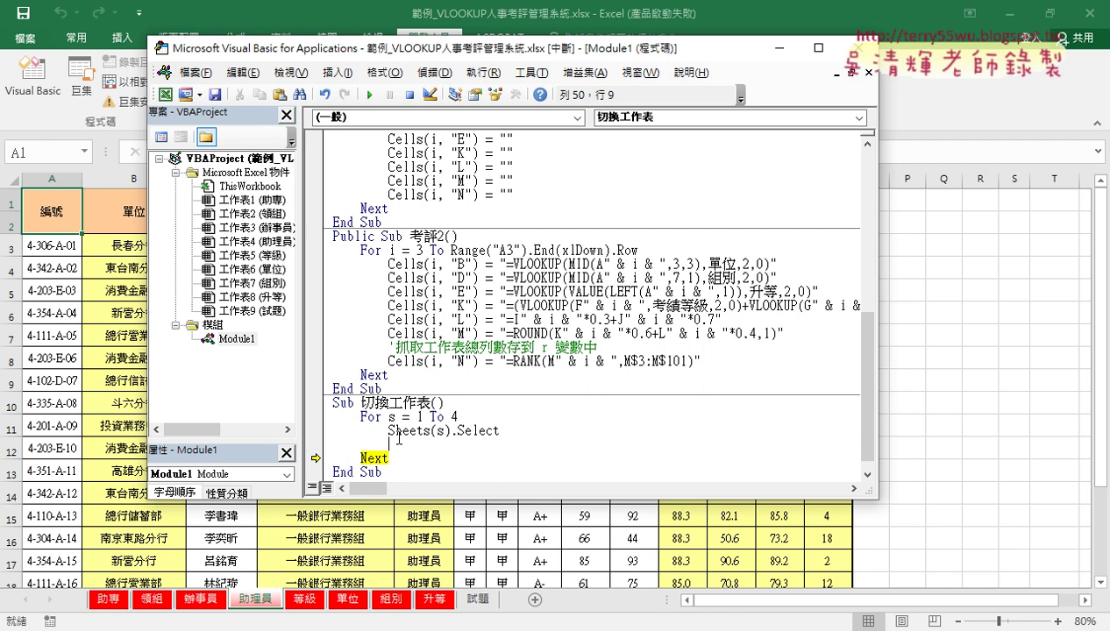
click(515, 427)
key(Delete)
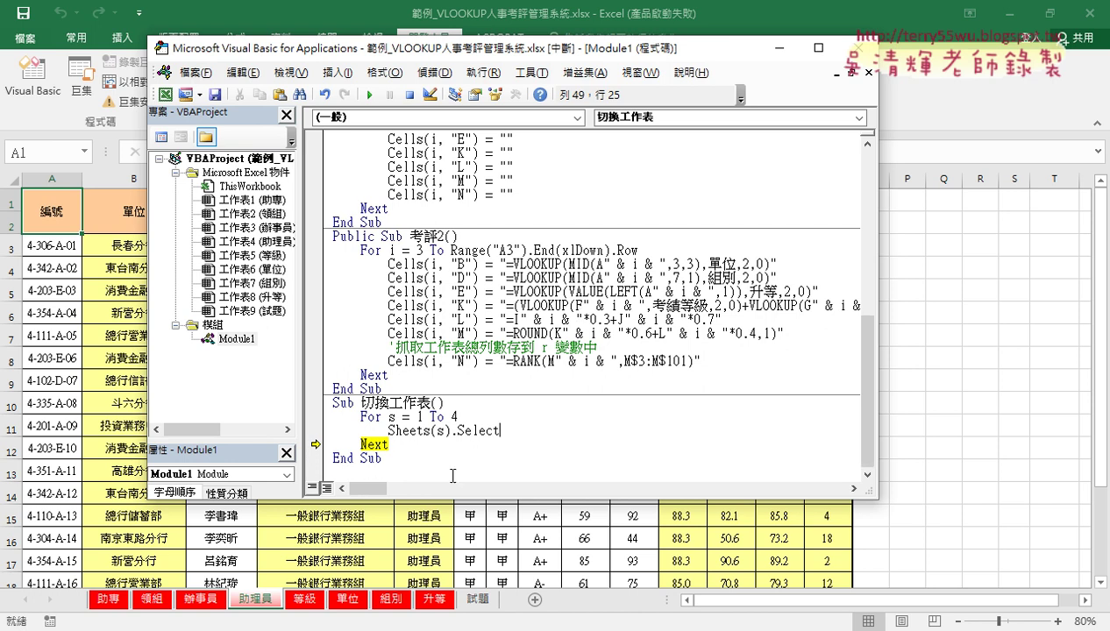
drag(455, 502, 450, 552)
click(432, 501)
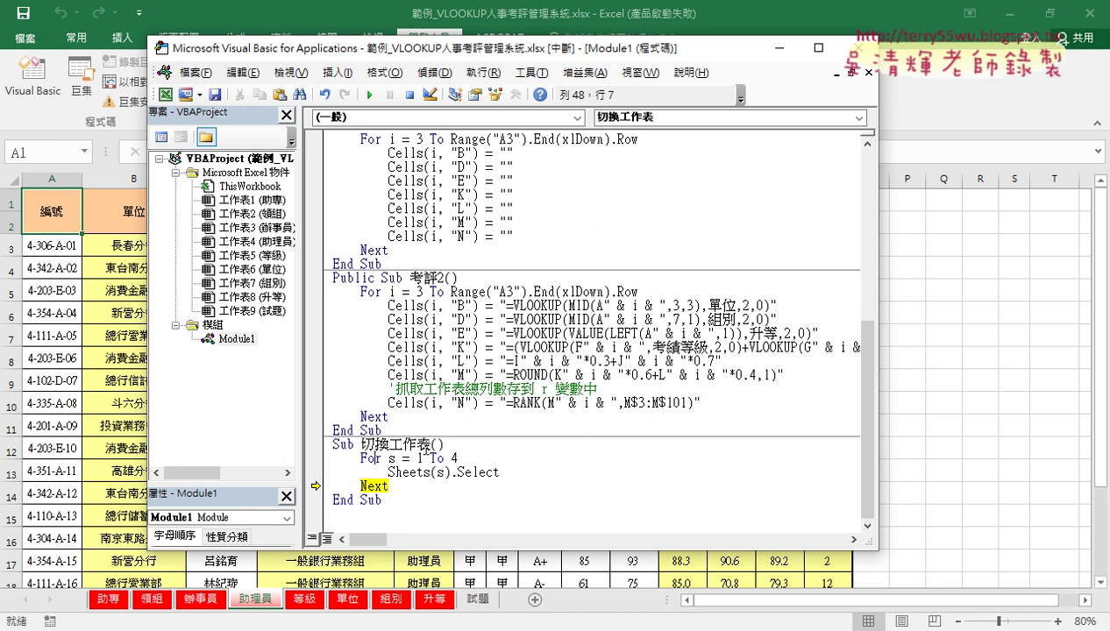
Delete the loop code, accepting the project reset, leaving an empty 切換工作表 sub.
drag(429, 445, 444, 497)
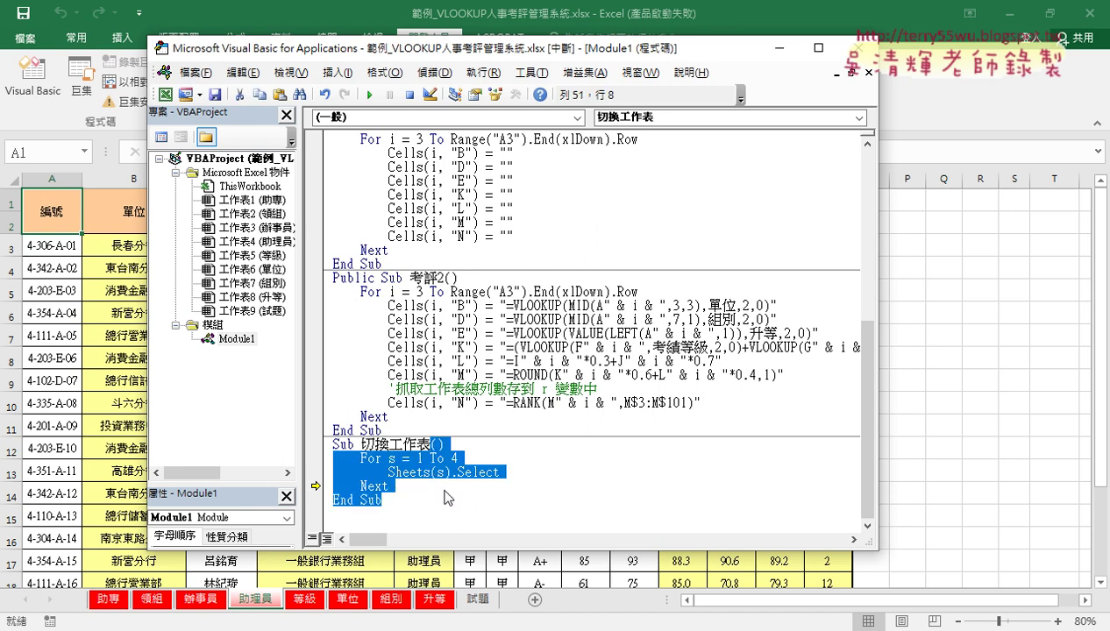
key(Delete)
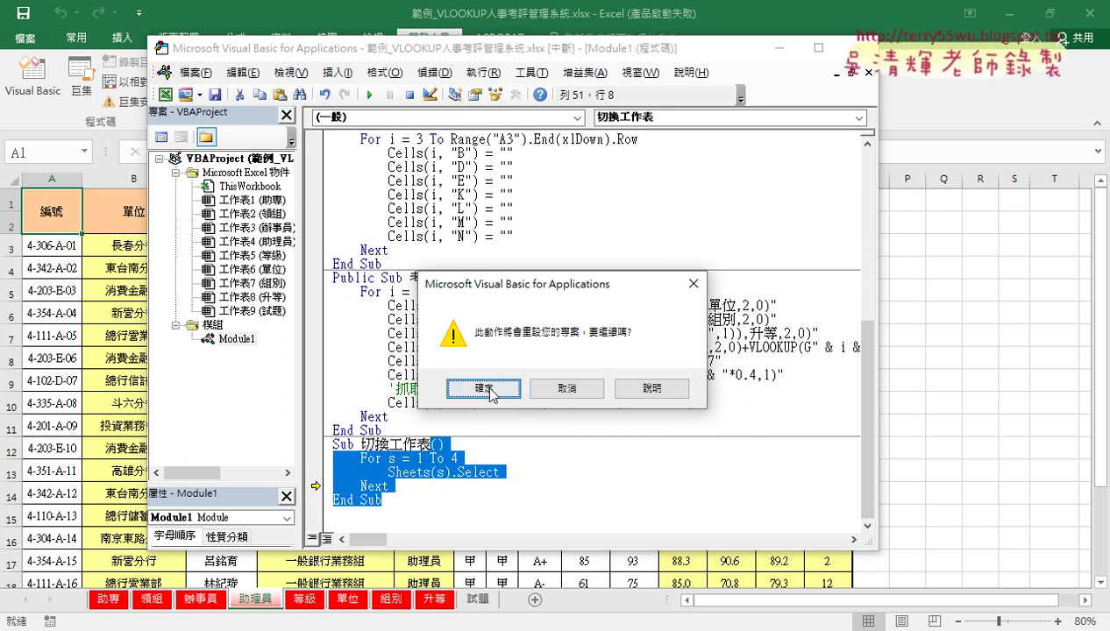
click(473, 388)
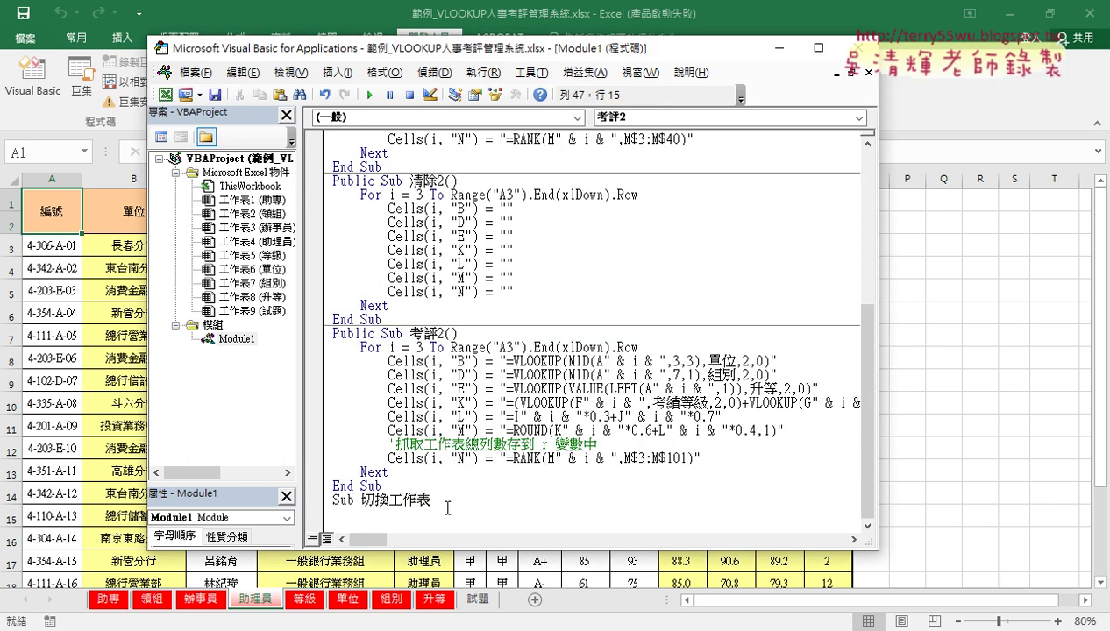
key(Return)
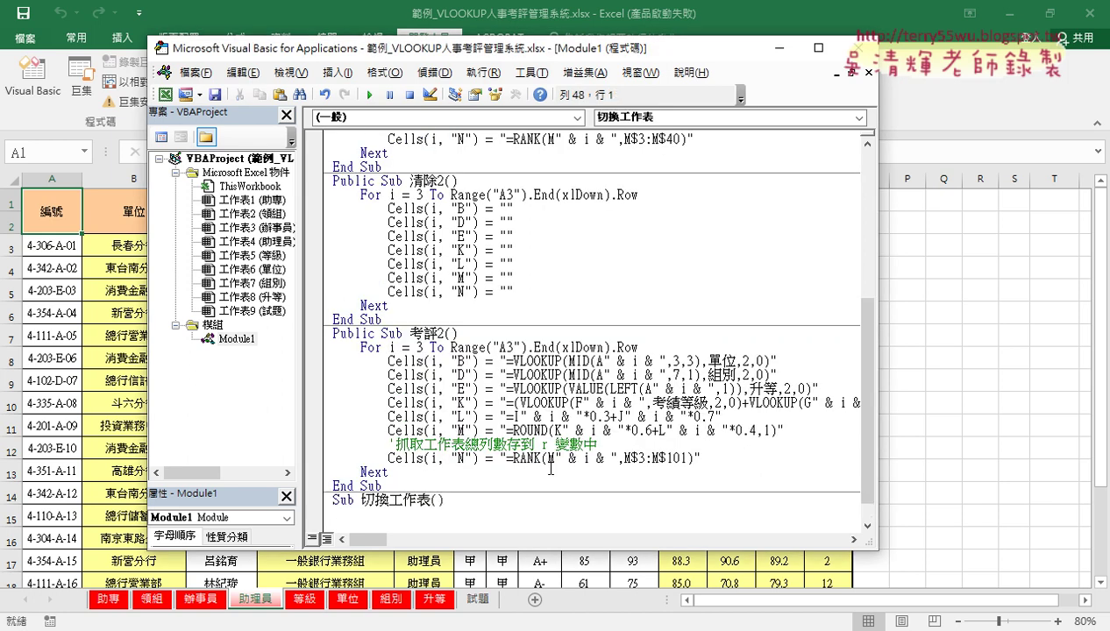
scroll(439, 395, down, 1)
Open Insert > Procedure and cancel without adding a procedure.
click(337, 73)
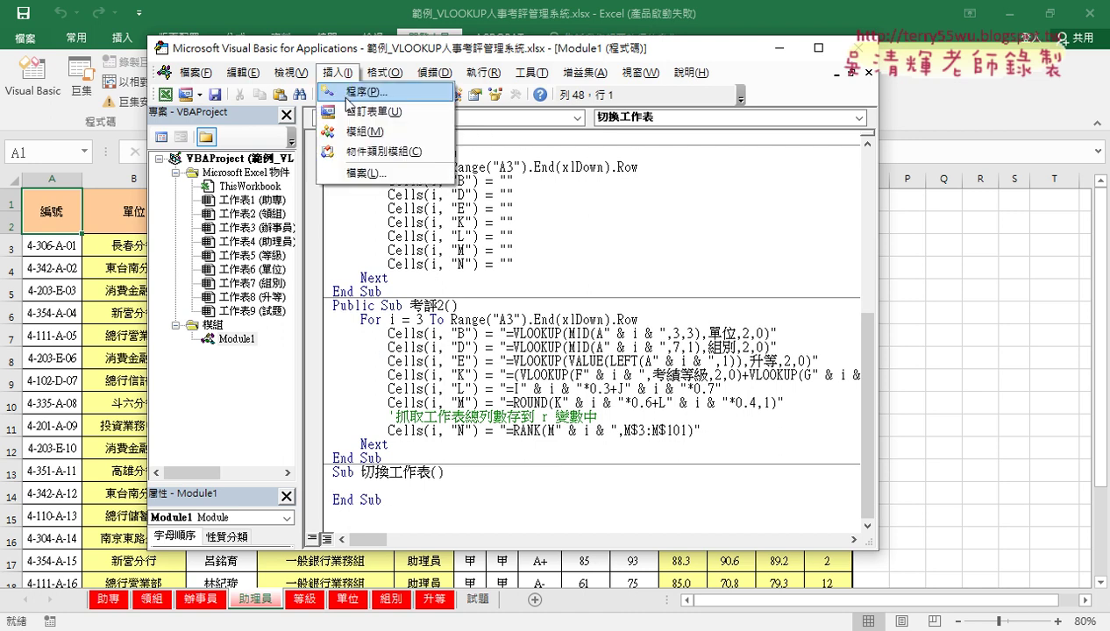
click(405, 92)
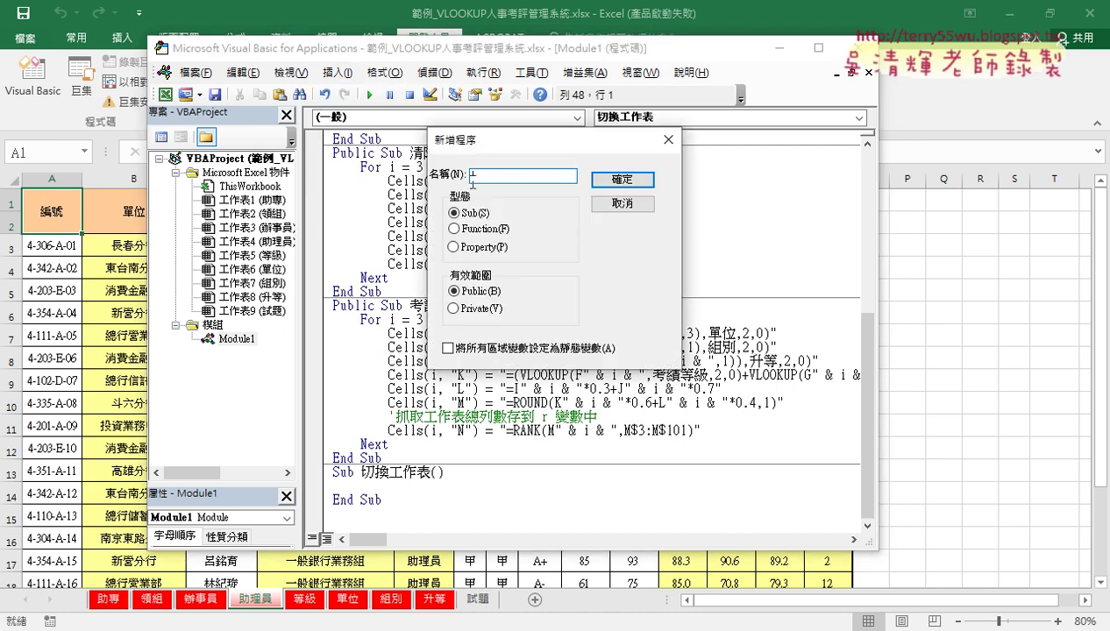
click(623, 204)
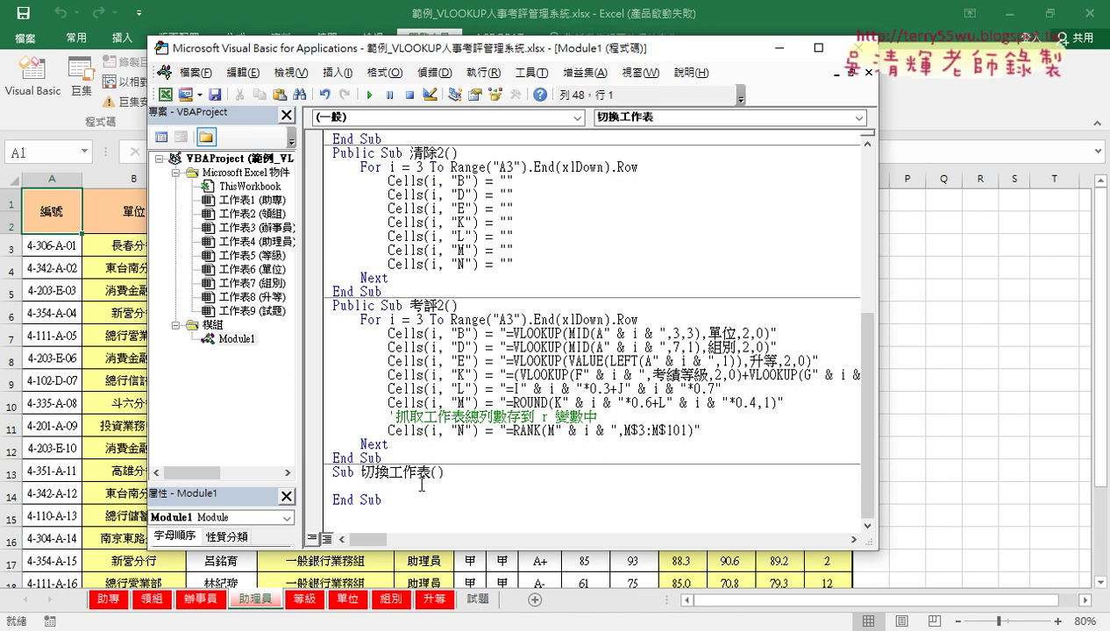
Undo the deletion to restore the For loop with Sheets(s).Select.
key(ctrl+z)
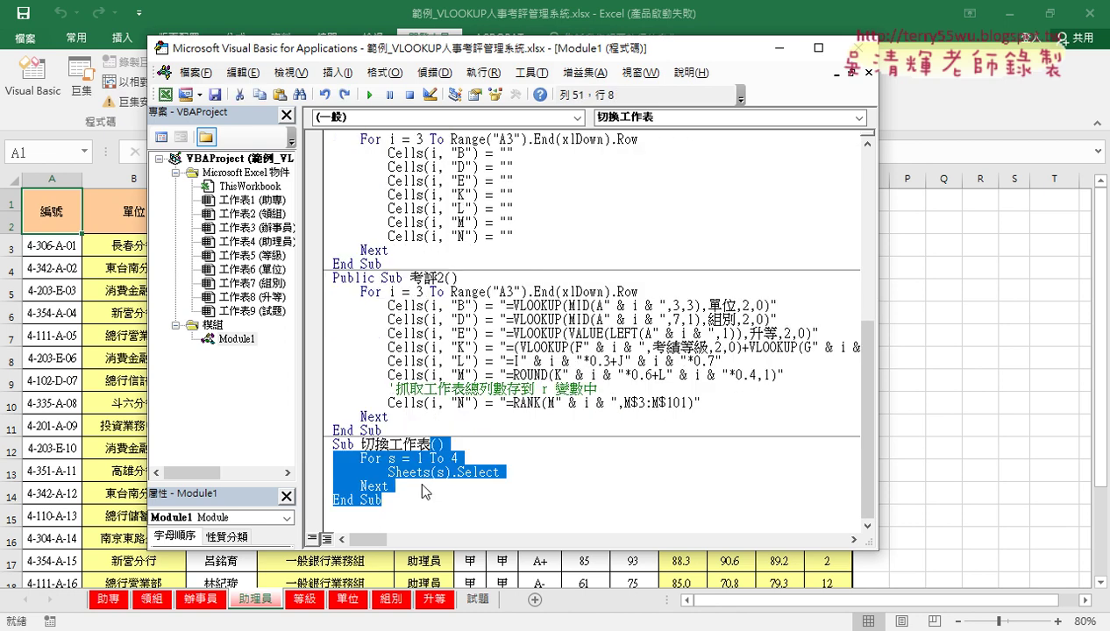
click(501, 419)
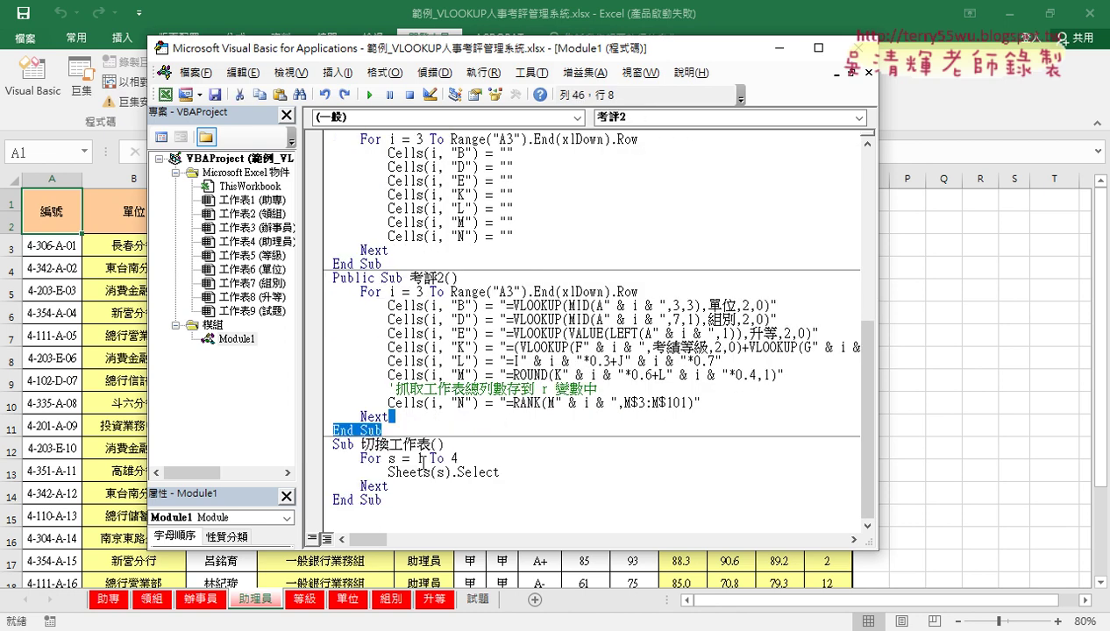
click(396, 458)
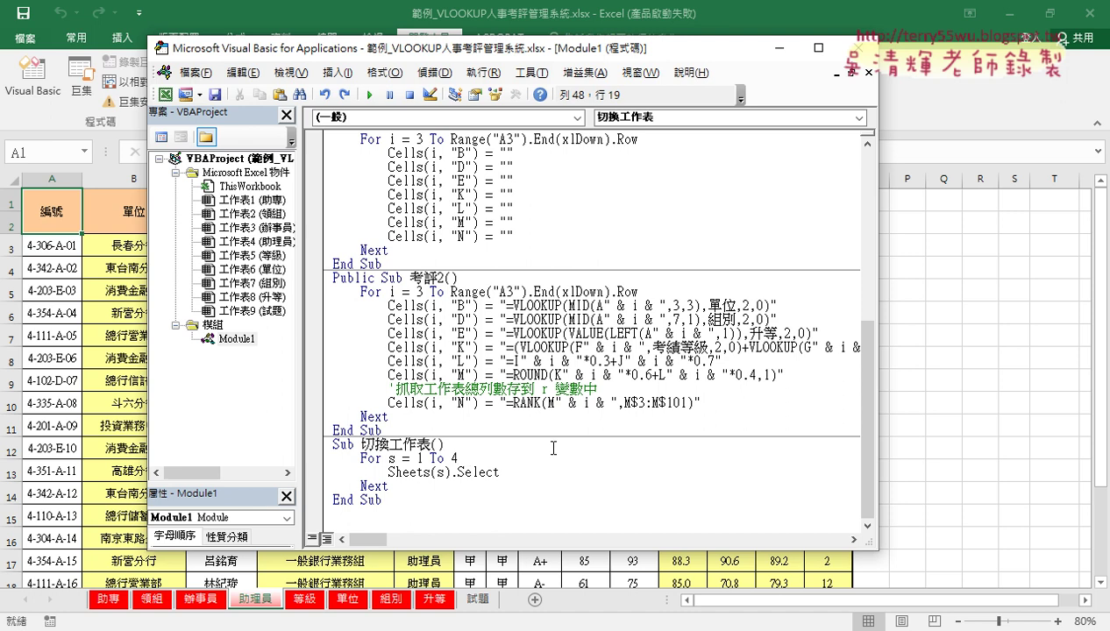
drag(504, 474, 377, 460)
click(415, 472)
click(377, 102)
click(403, 474)
Step through 切換工作表 again with F8, switching through the sheets.
key(F8)
key(F8)
key(F8)
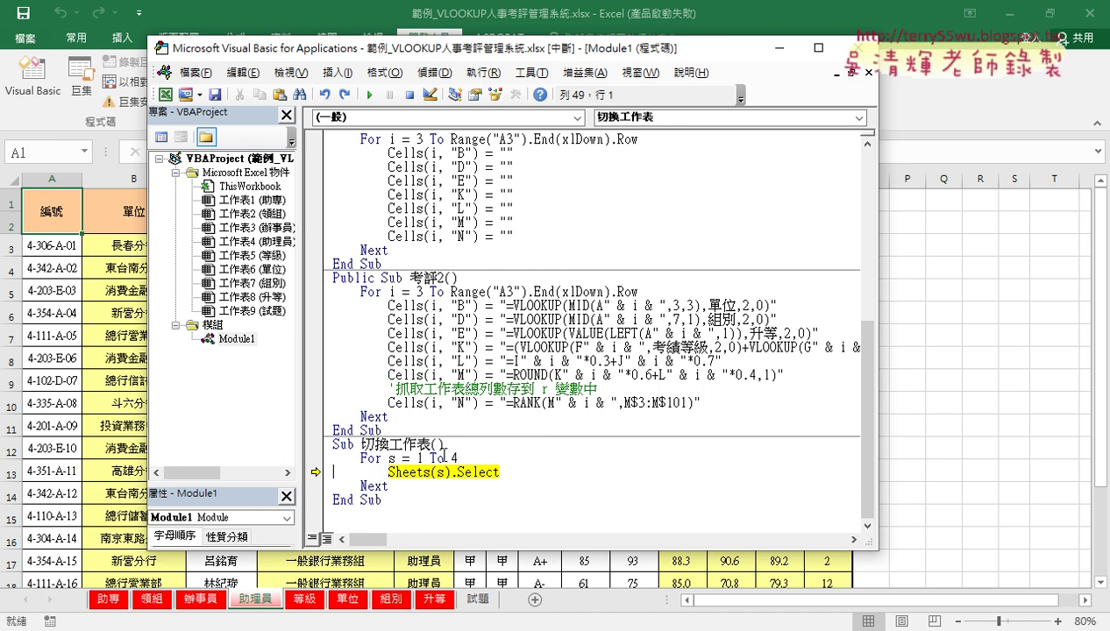
key(F8)
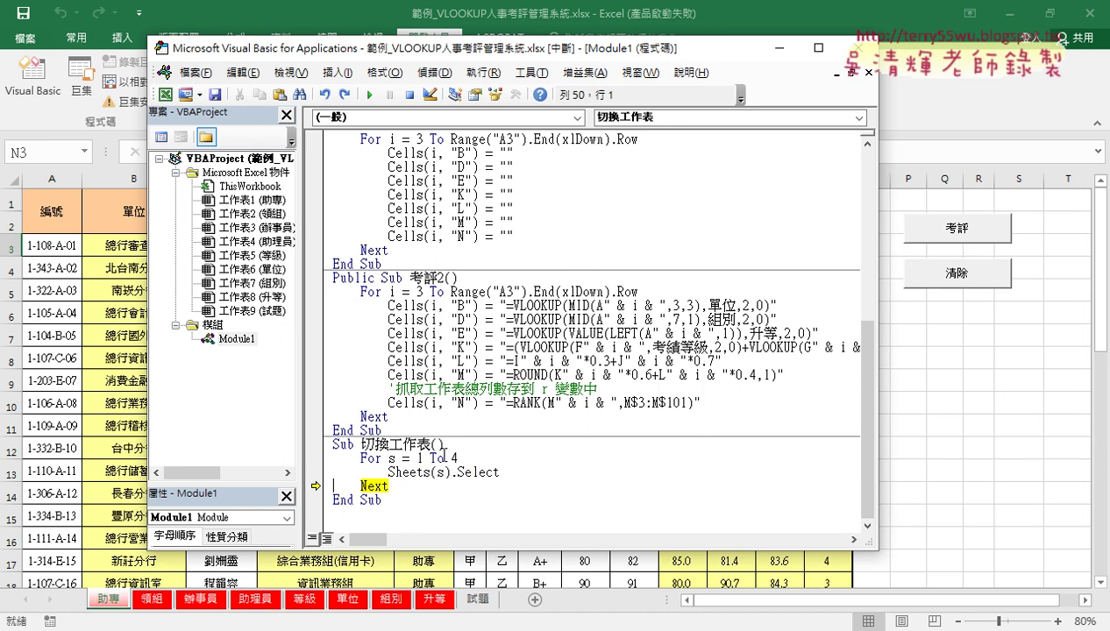
key(F8)
key(F8)
key(F8)
key(F8)
key(F8)
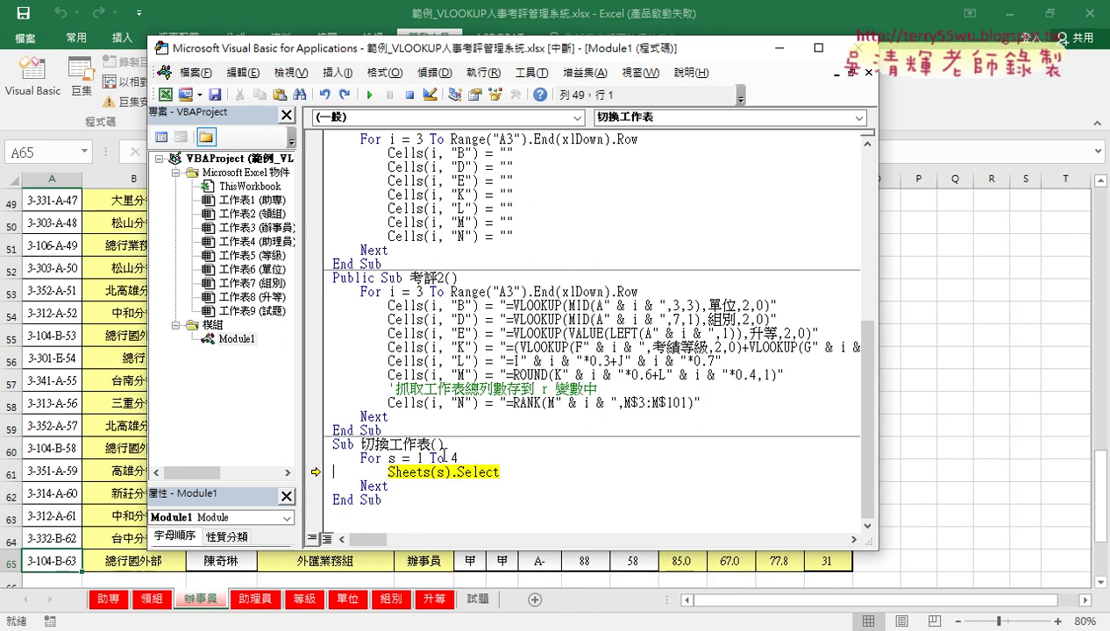
key(F8)
key(F8)
key(F8)
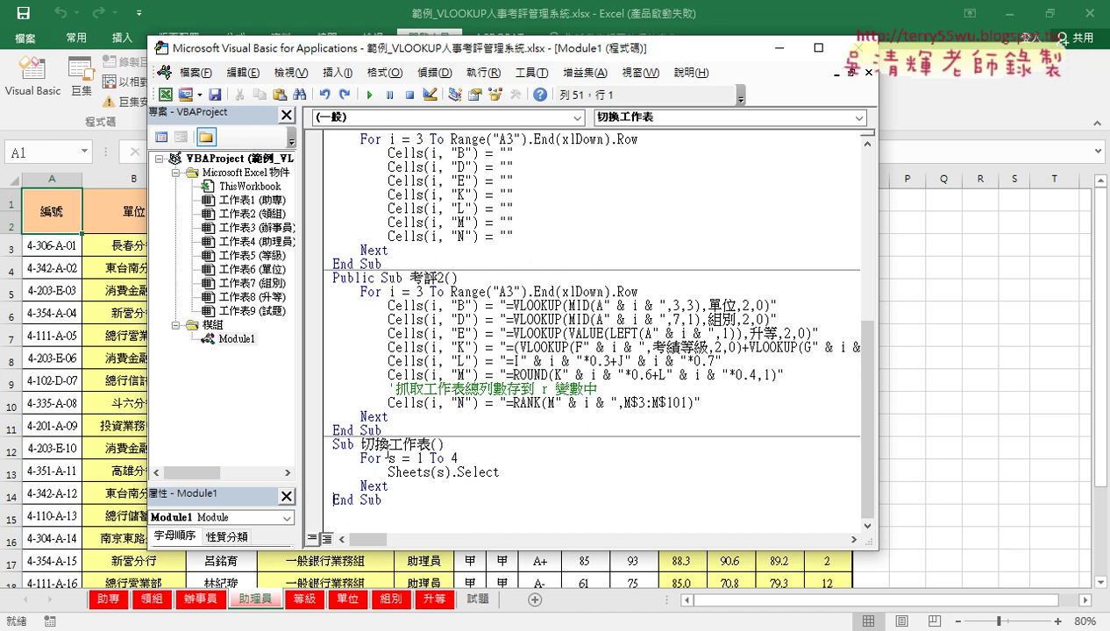
Copy the whole 切換工作表 sub via 複製 and switch to the Google Docs document.
drag(395, 500, 326, 441)
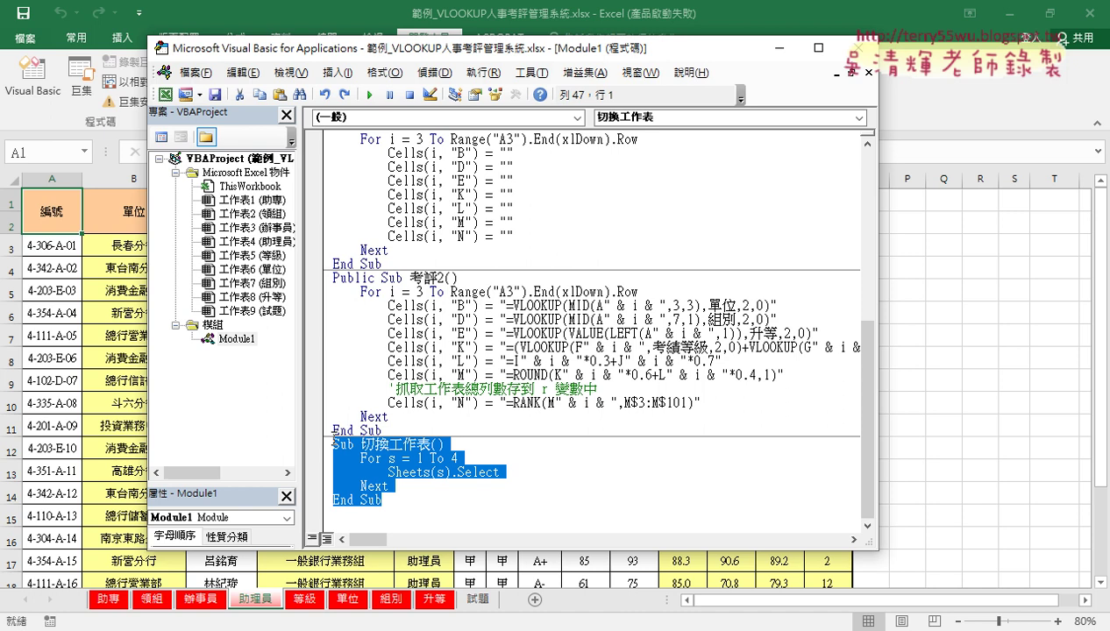
right_click(414, 458)
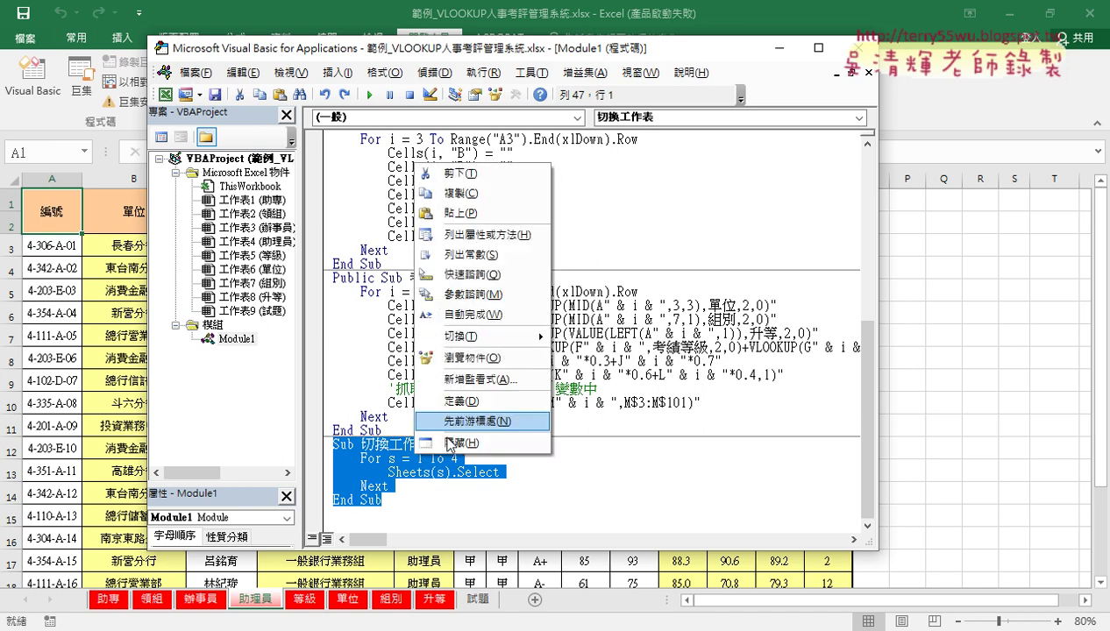
click(492, 198)
key(alt+Tab)
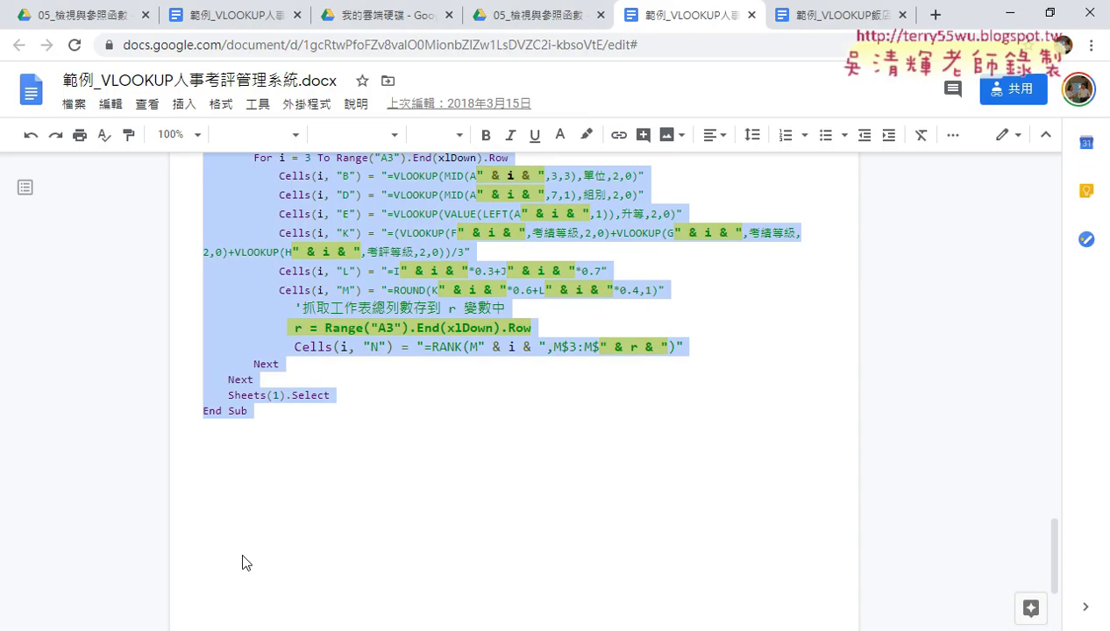